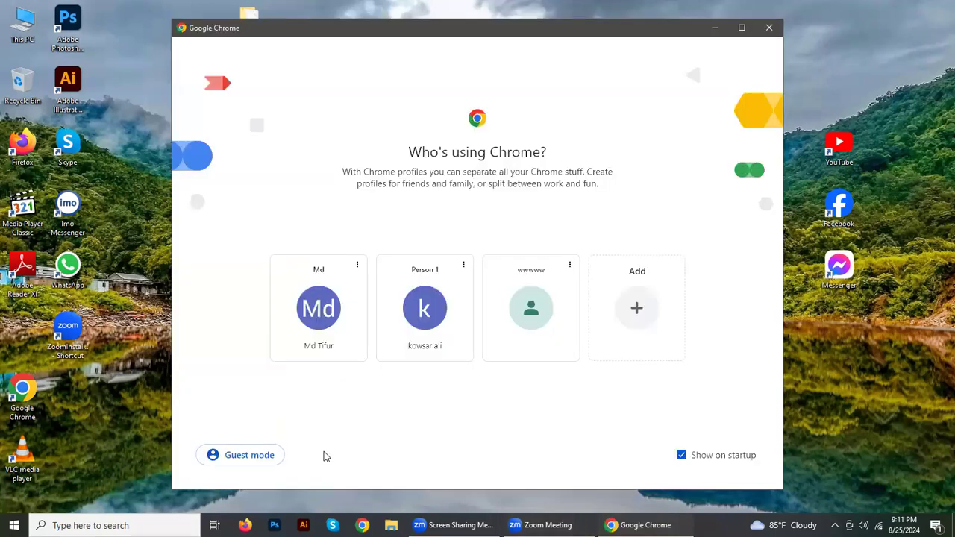
Step: Open Chrome under the second profile after closing the first profile's window
click(315, 323)
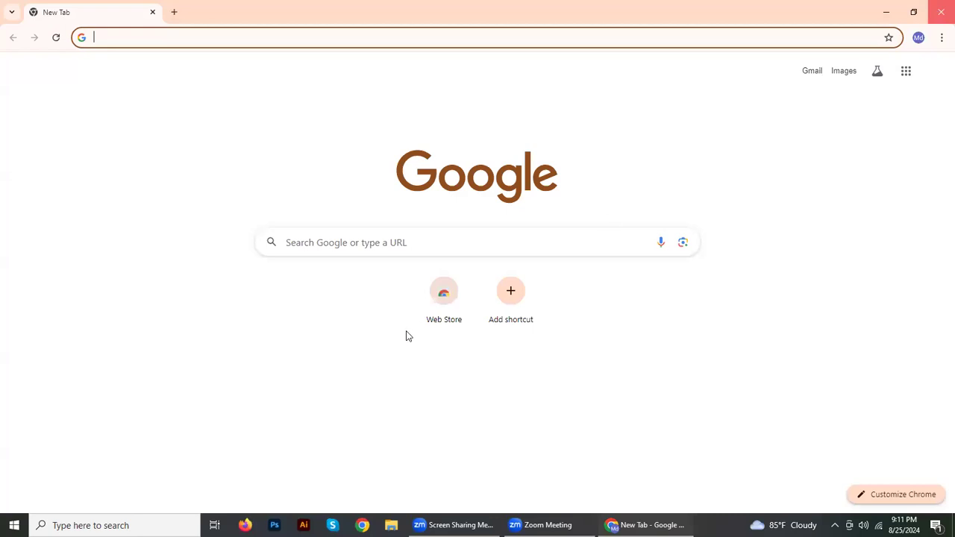
key(ctrl+w)
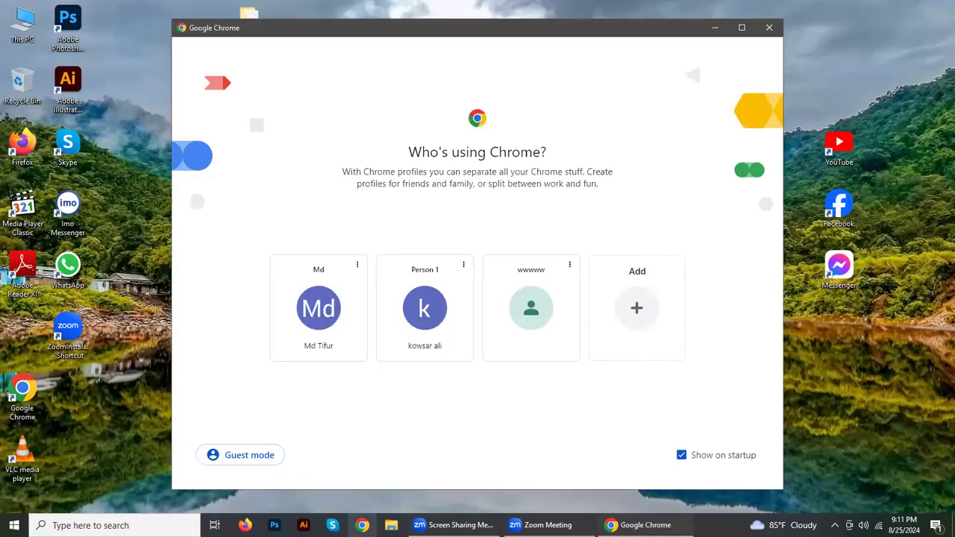
click(422, 322)
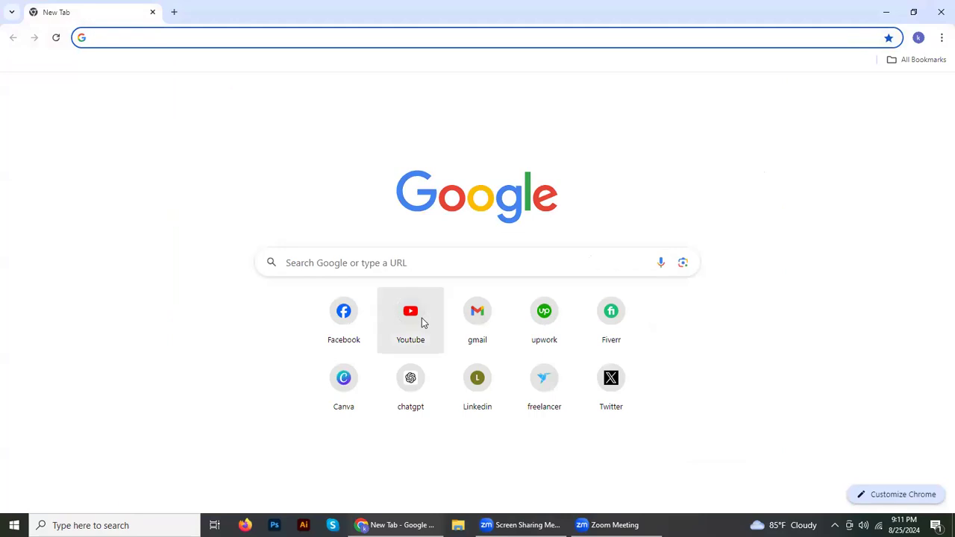
Step: Search Google for 'payoneer'
click(125, 37)
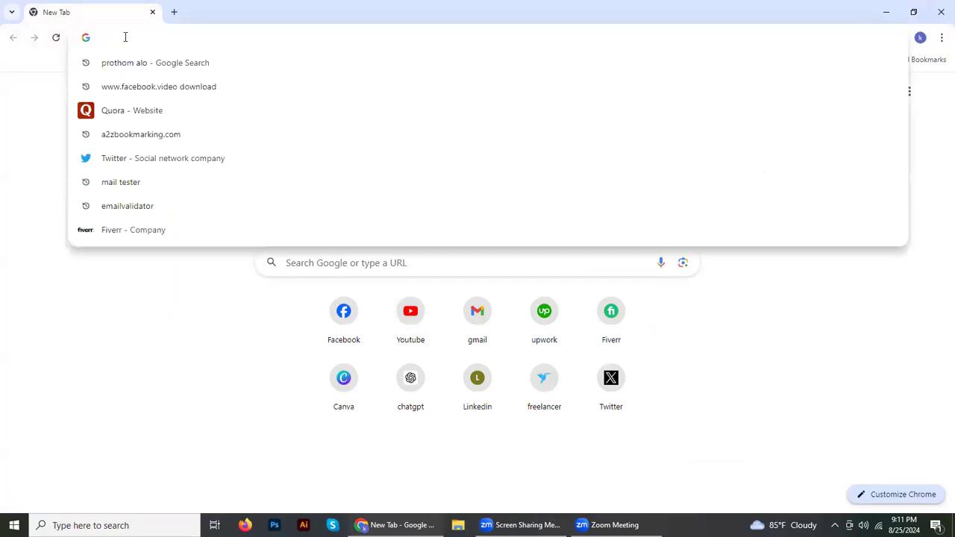
text(pa)
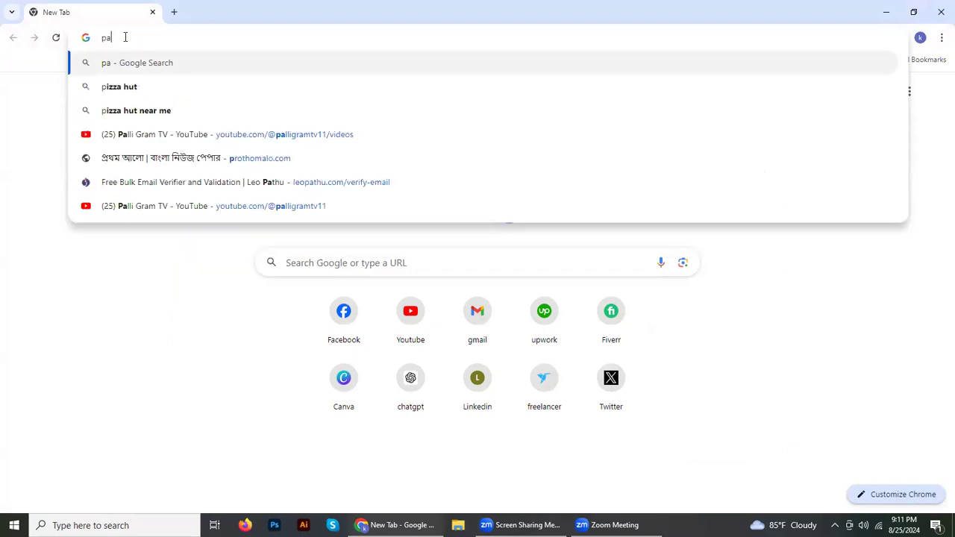
text(yone)
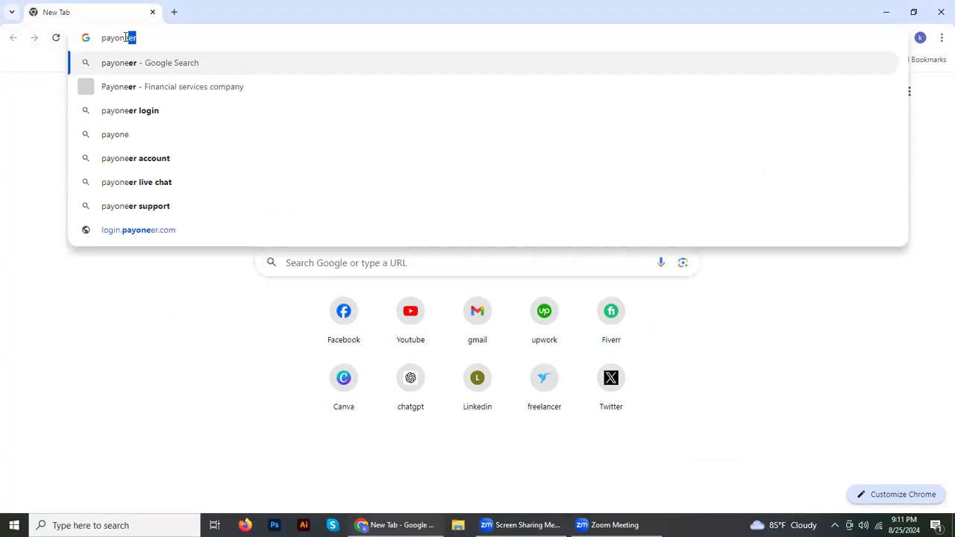
text(er)
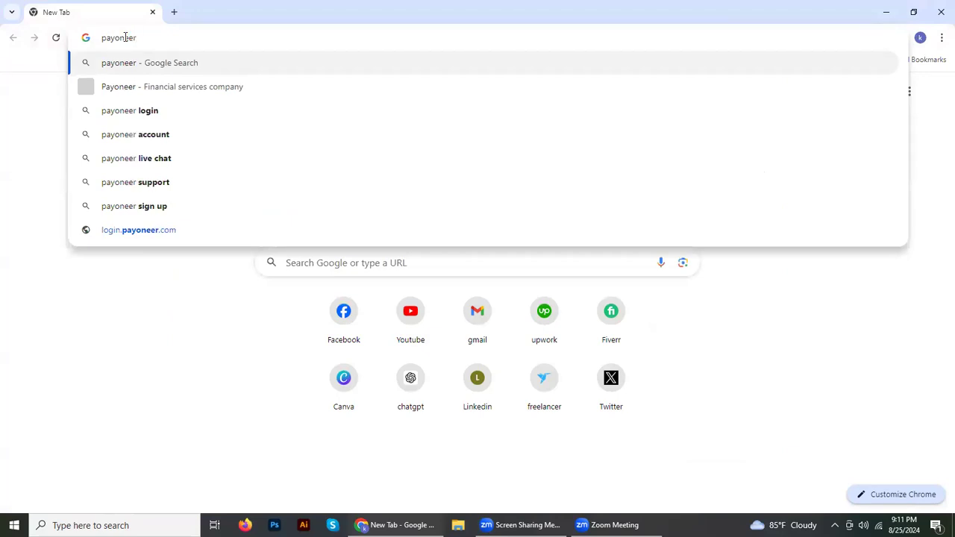
key(Return)
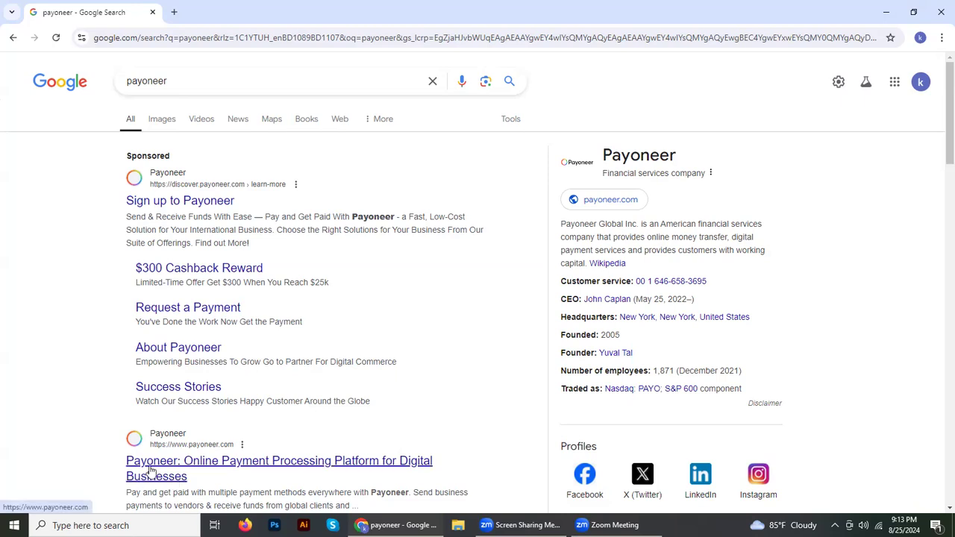
Step: Open payoneer.com from the results and translate the page into English
click(229, 462)
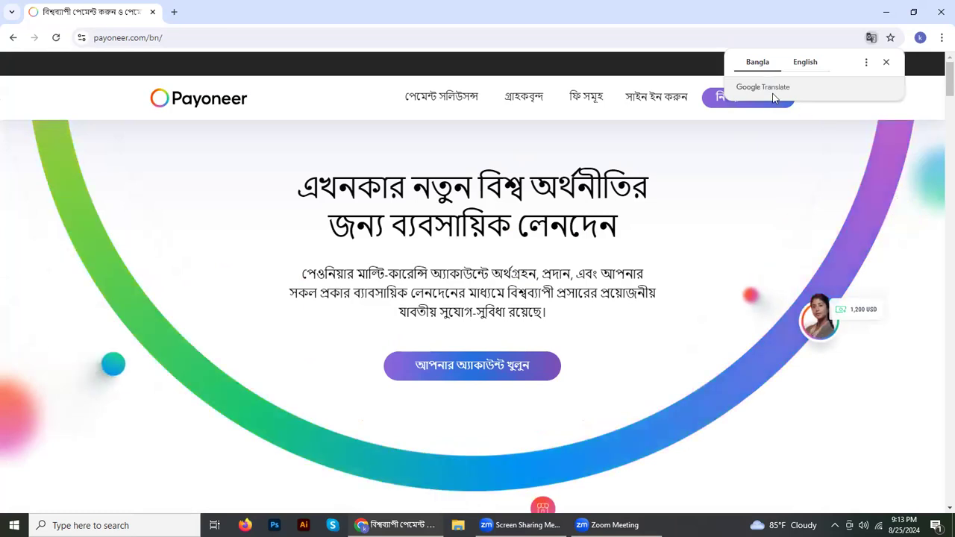
click(806, 64)
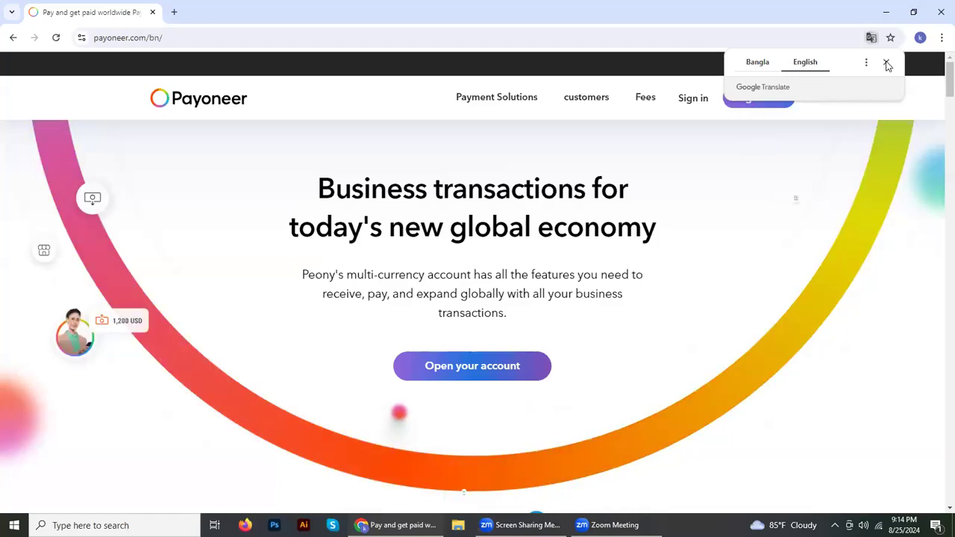
click(764, 107)
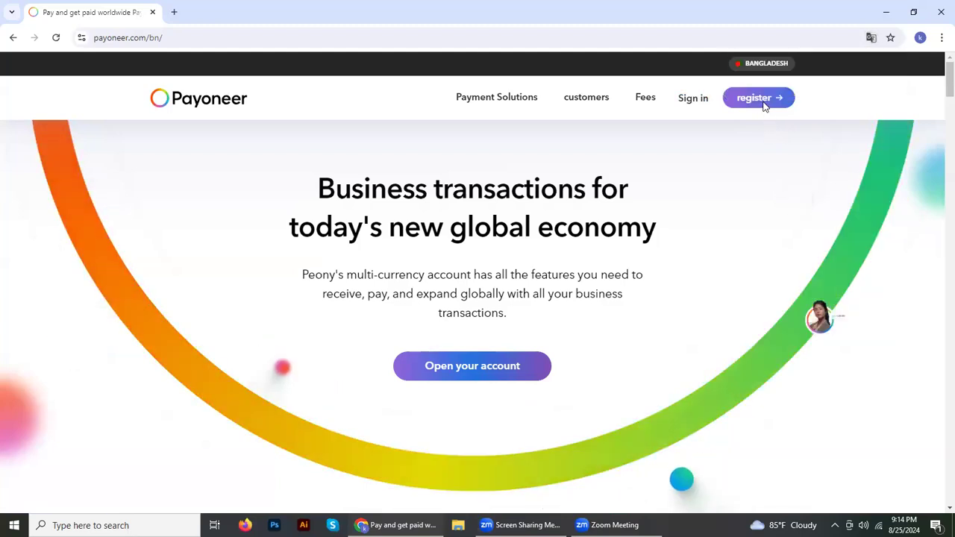
click(765, 107)
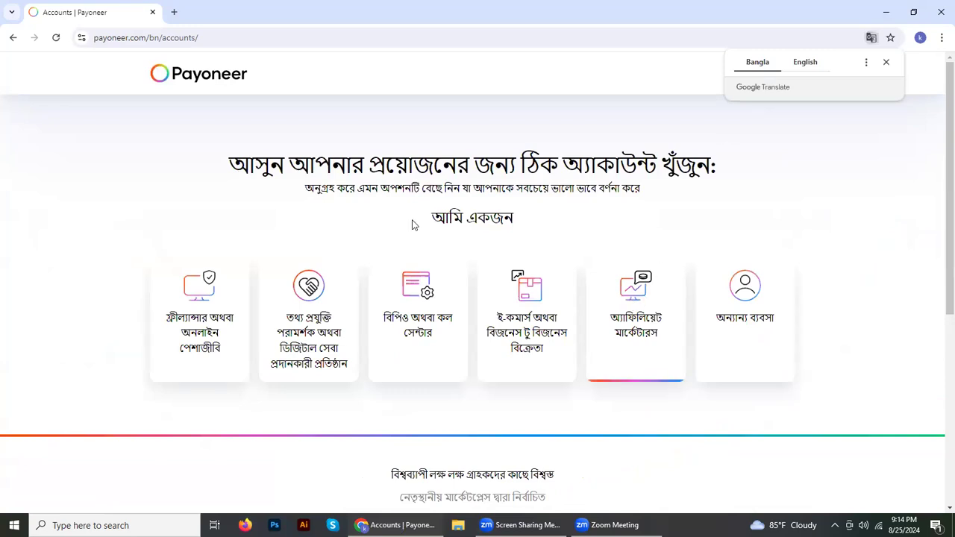
Step: Choose Freelancer, international clients and Under 1,000 US dollars to get the account recommendation
click(806, 63)
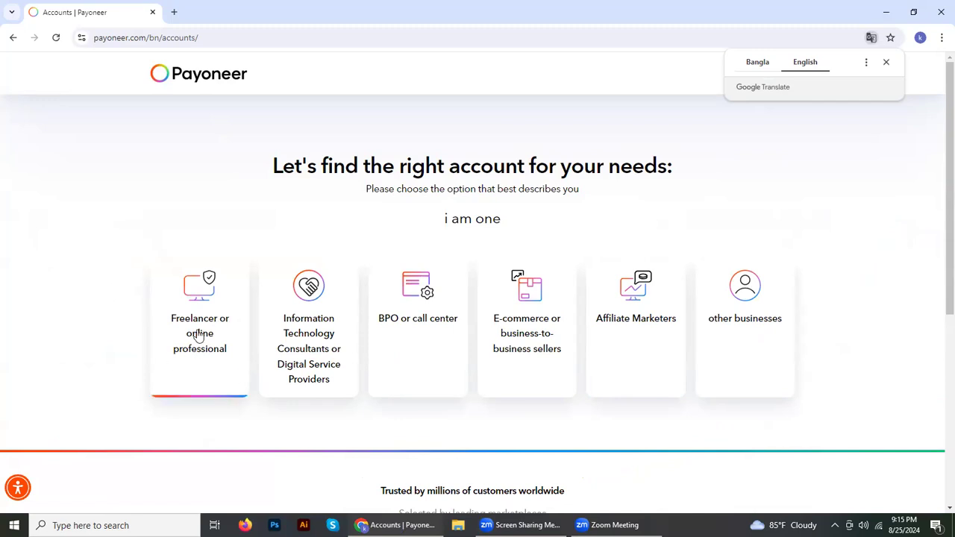
click(193, 355)
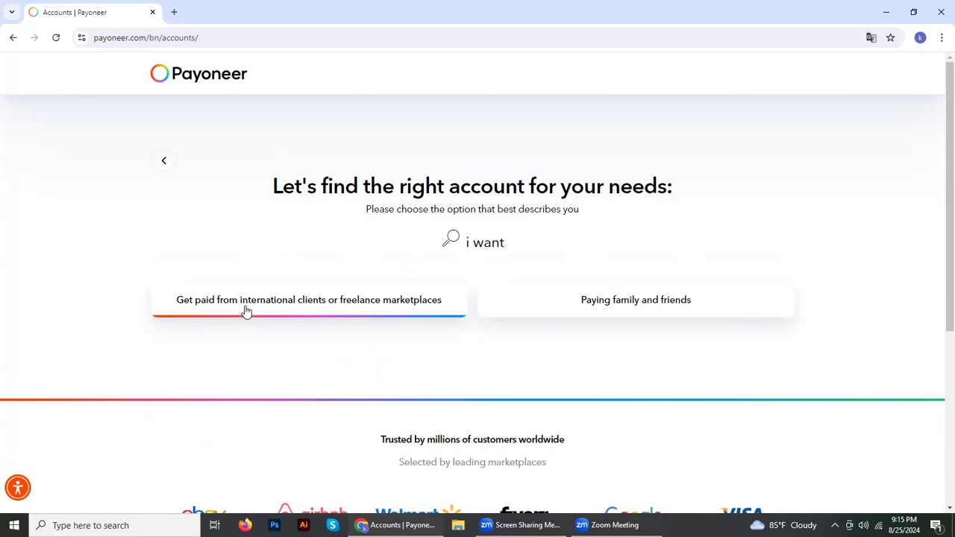
click(246, 306)
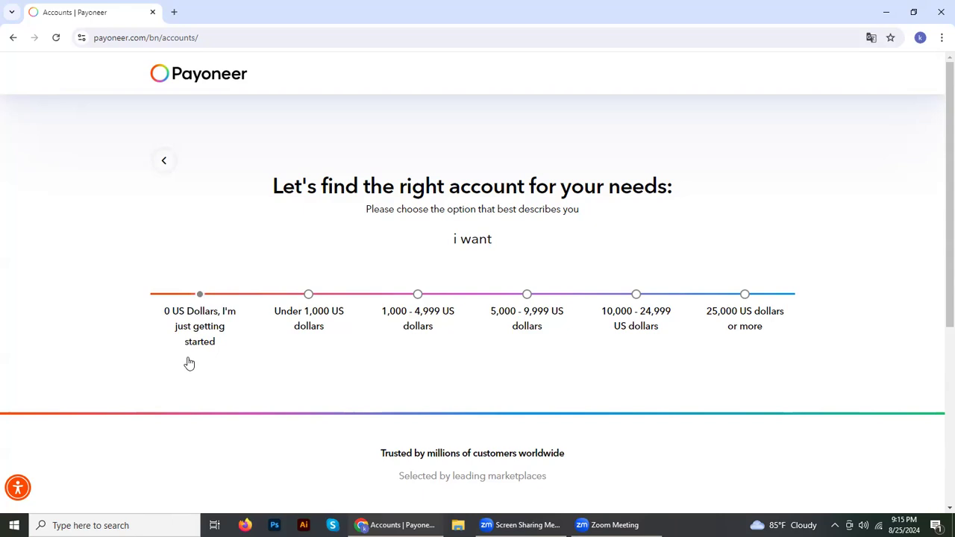
click(313, 323)
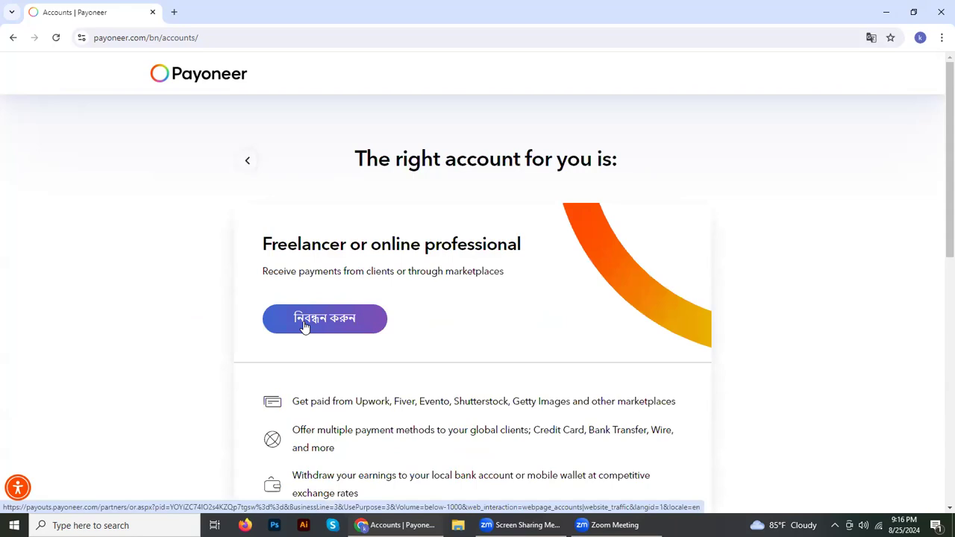
click(305, 327)
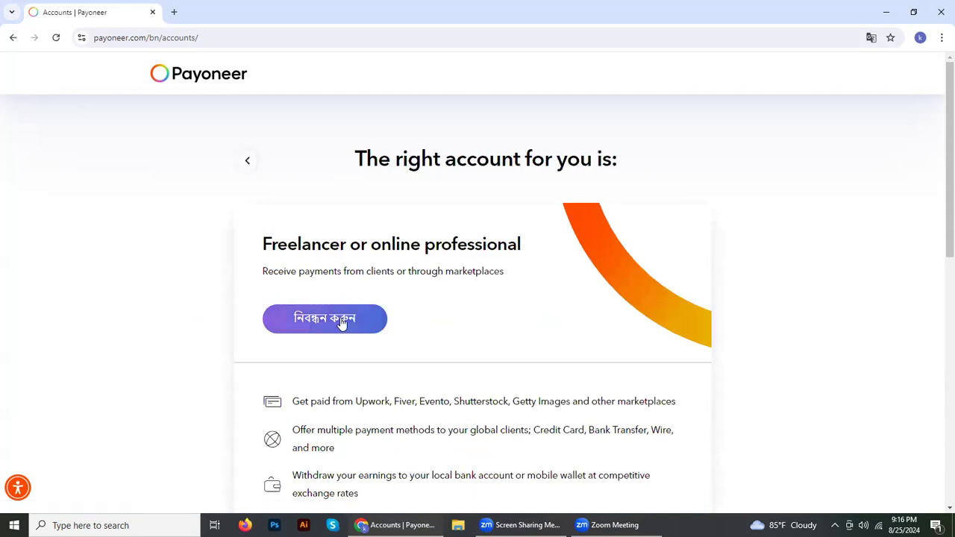
Step: Open the freelancer sign-up form and scroll down to its name and e-mail fields
click(340, 319)
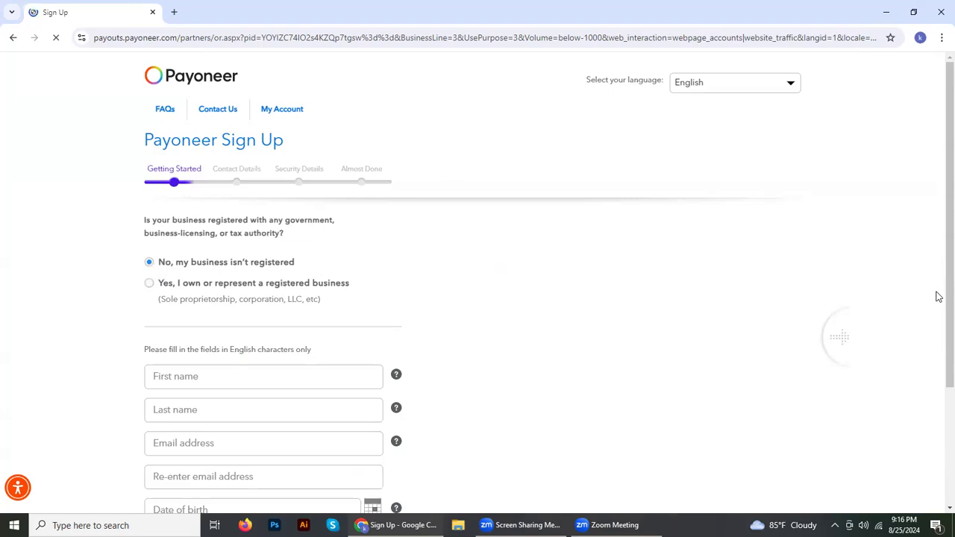
scroll(938, 298, down, 1)
scroll(938, 433, down, 3)
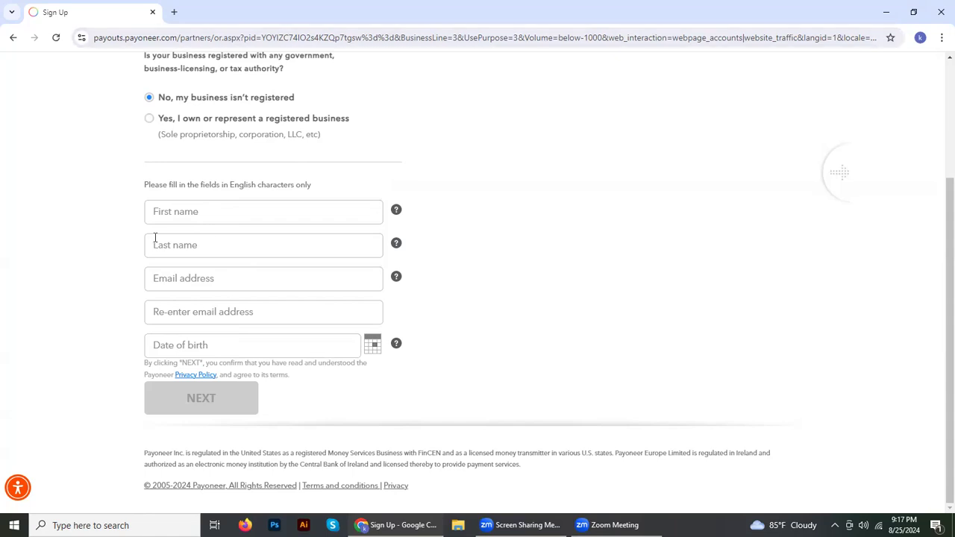
Step: Type the applicant's first name and begin the last name
click(198, 212)
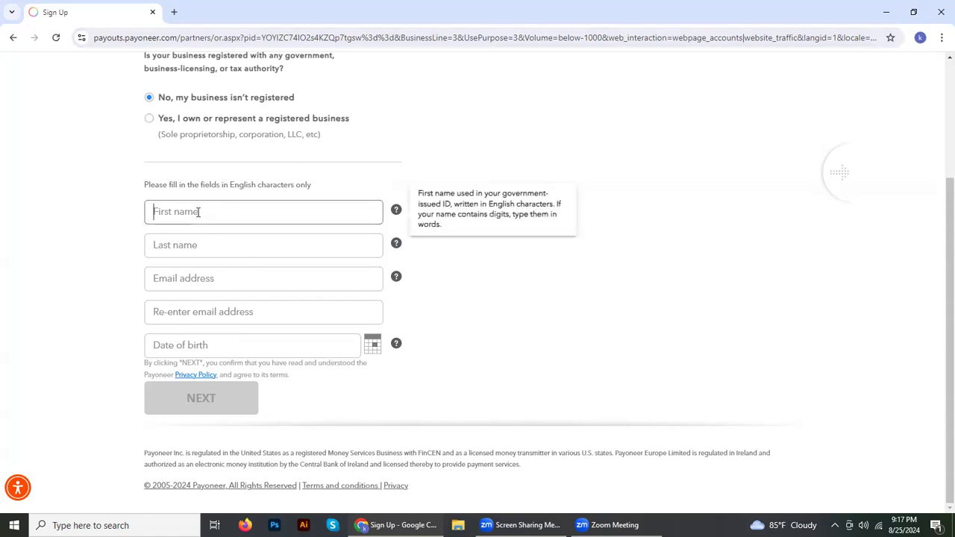
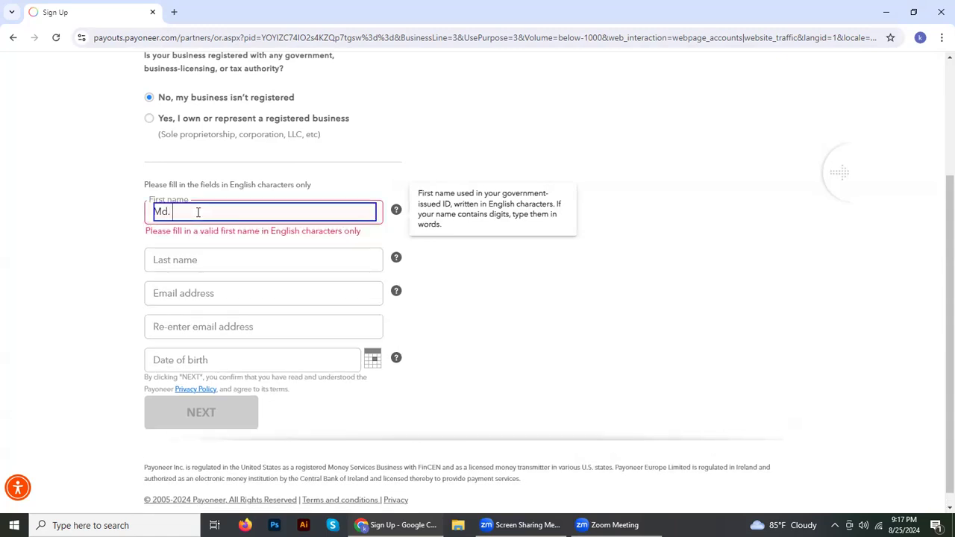
click(205, 259)
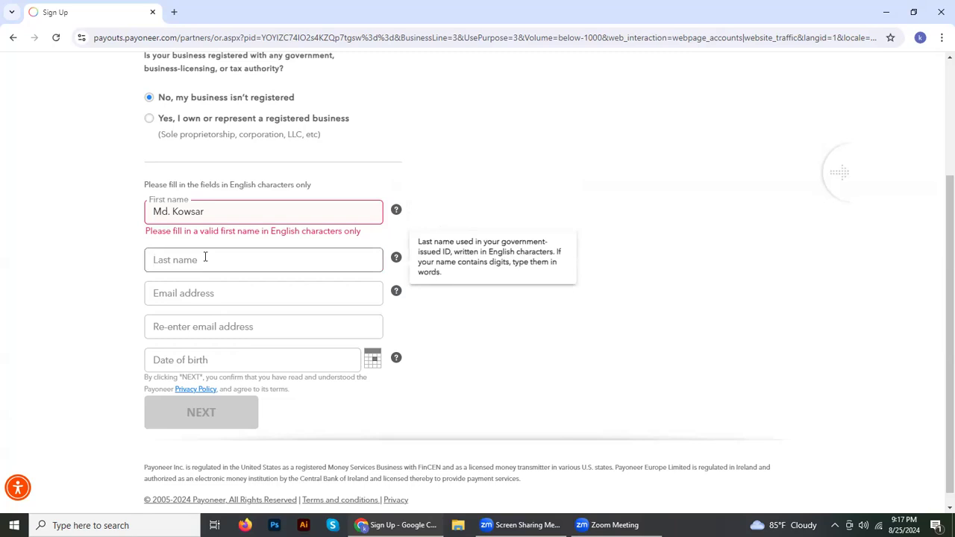
text(A)
Step: Remove the period from the first name and finish typing the last name
click(169, 213)
text(.)
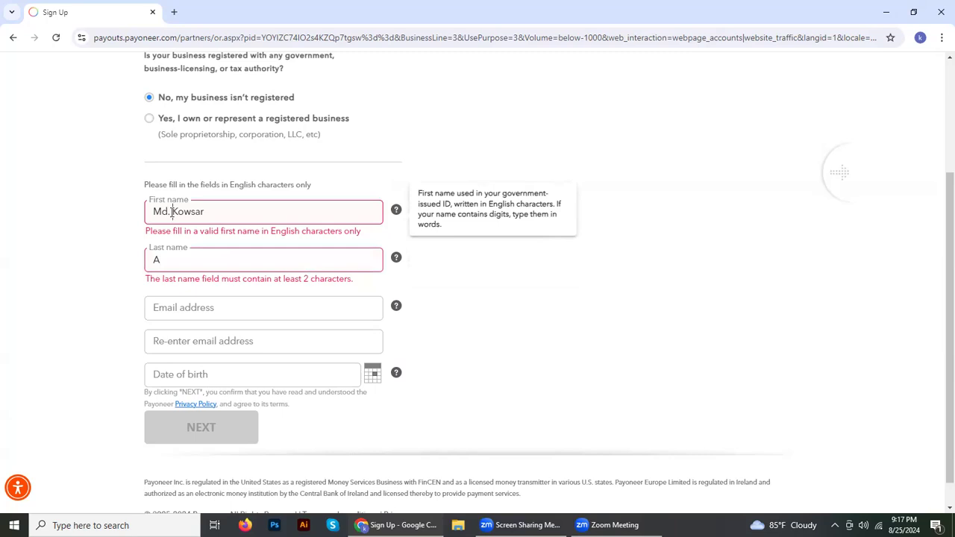
key(BackSpace)
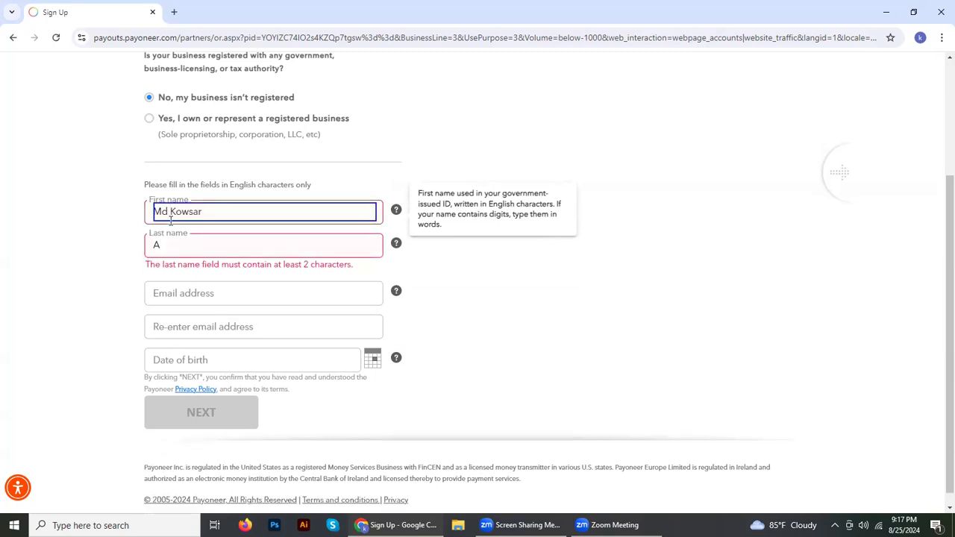
click(160, 246)
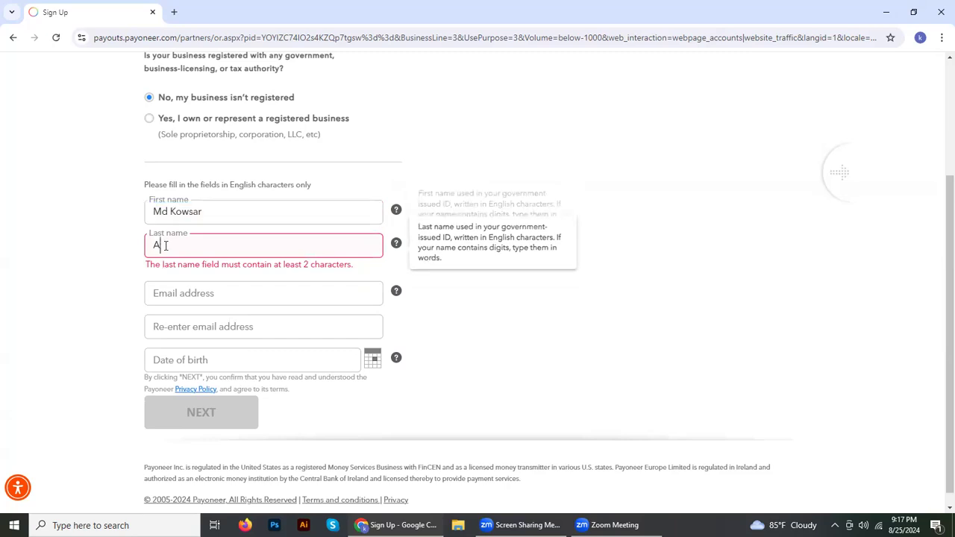
text(li)
click(218, 280)
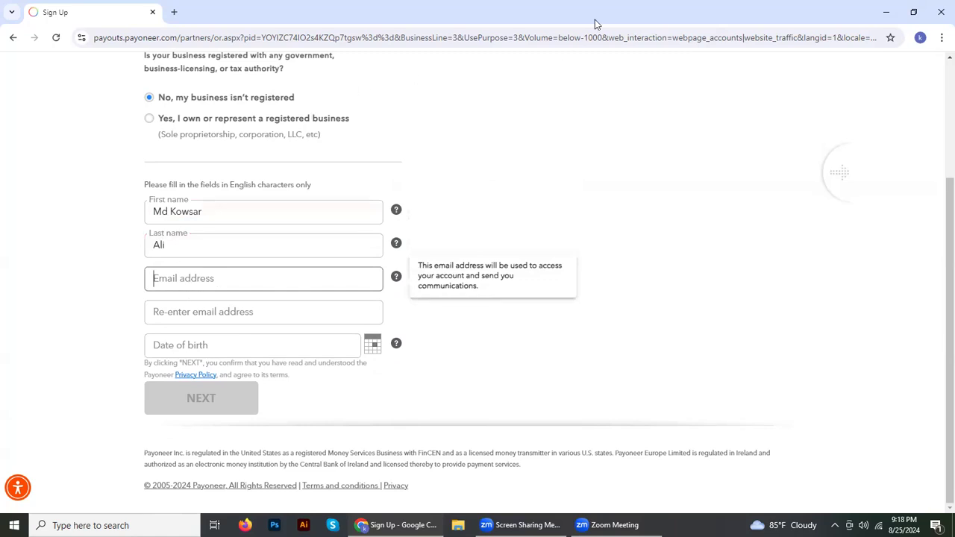
click(174, 13)
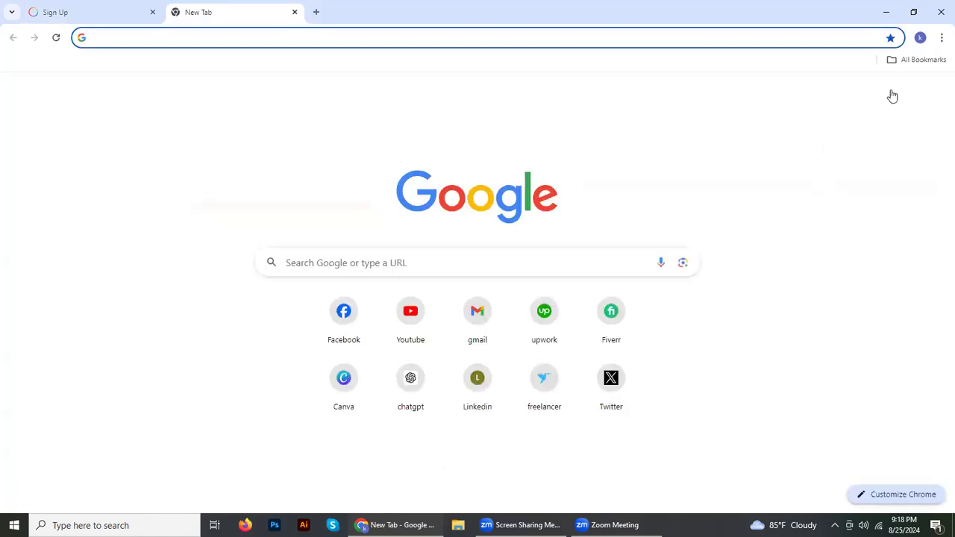
Step: Copy the Google account's e-mail address from the account panel and return to sign-up
click(934, 91)
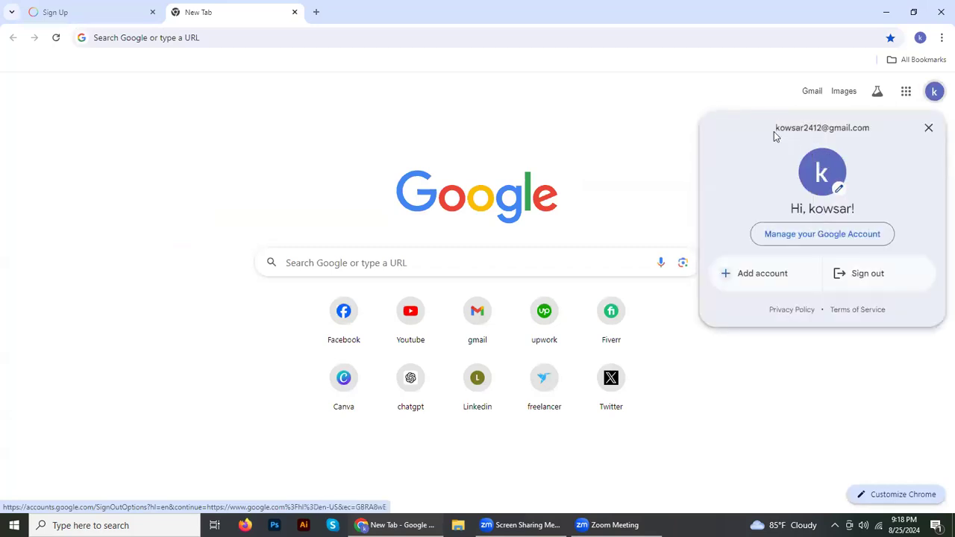
drag(775, 128, 870, 128)
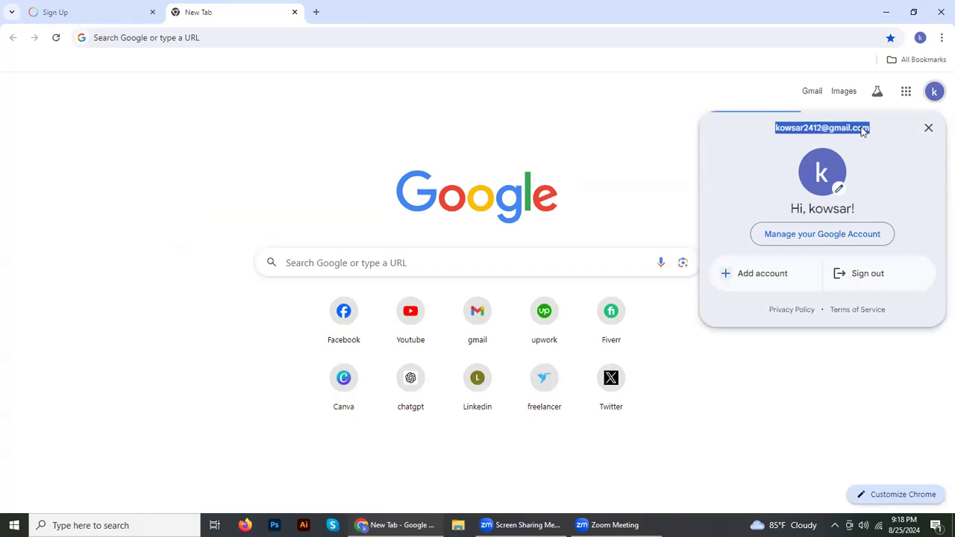
right_click(862, 131)
click(65, 7)
click(290, 91)
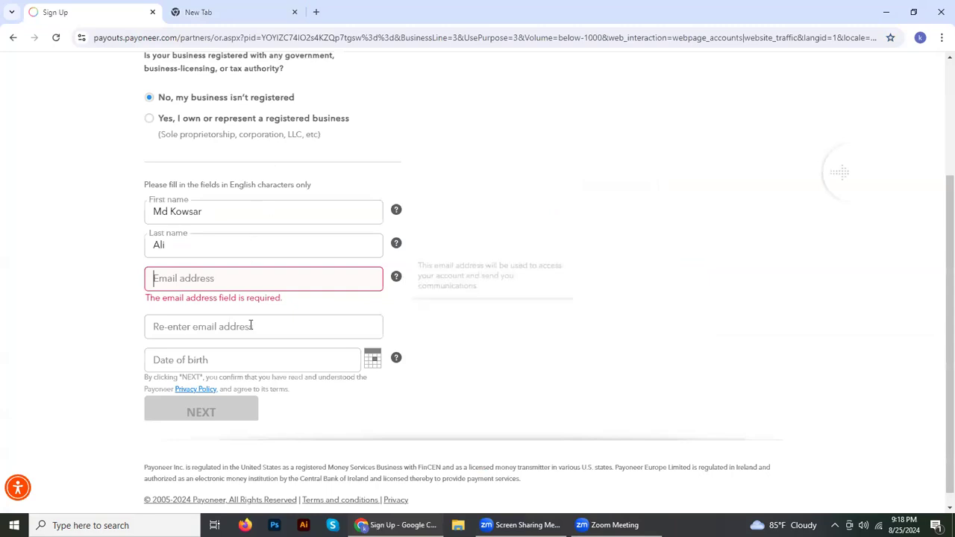
Step: Paste the copied e-mail address into both the e-mail and re-enter e-mail fields
right_click(248, 313)
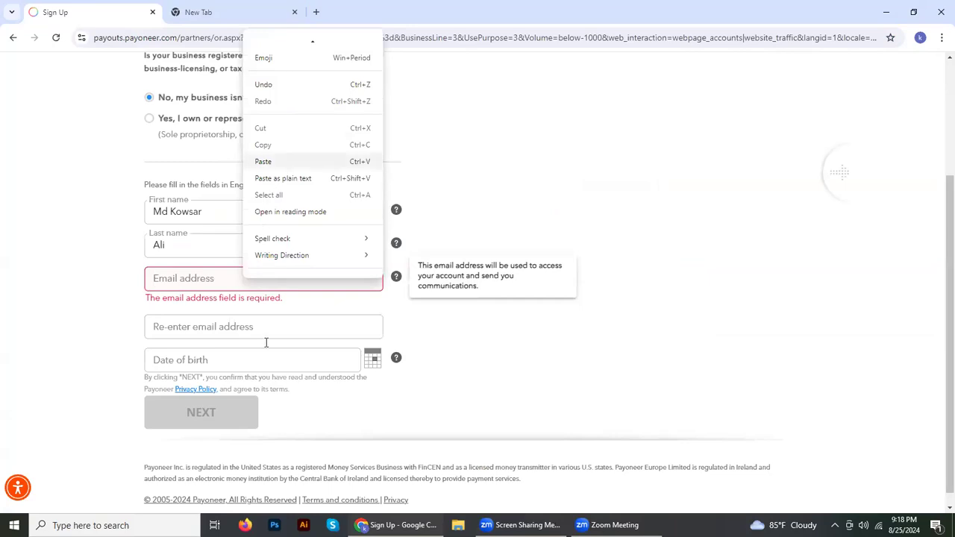
key(Return)
key(Tab)
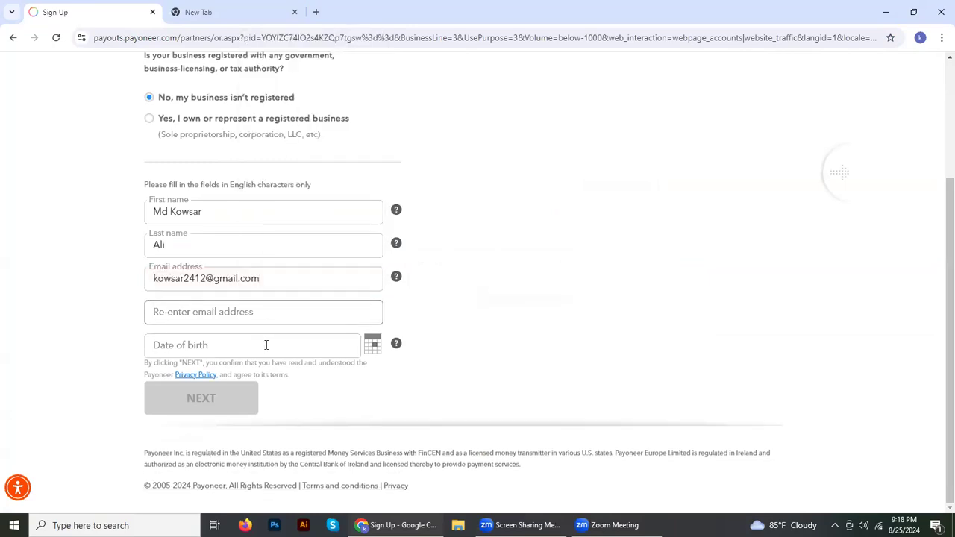
right_click(266, 345)
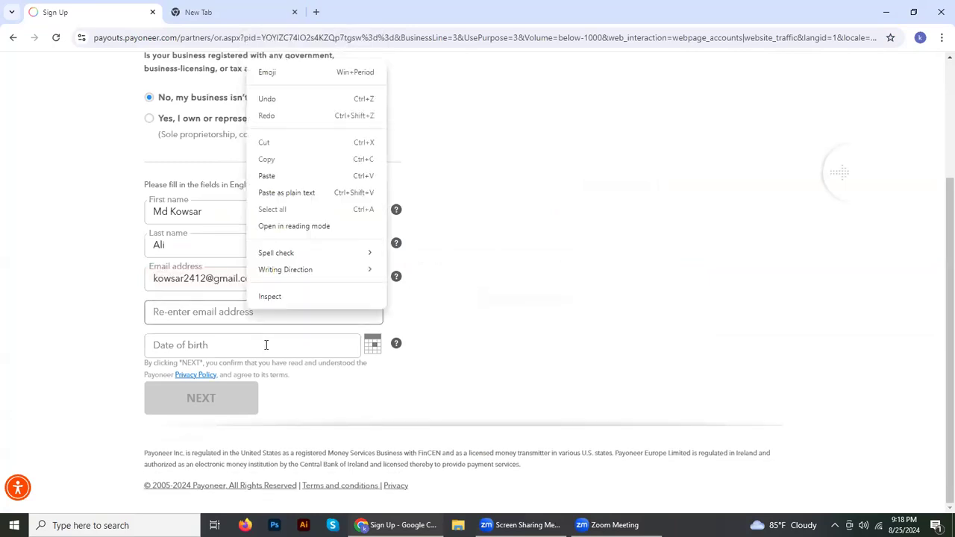
key(Return)
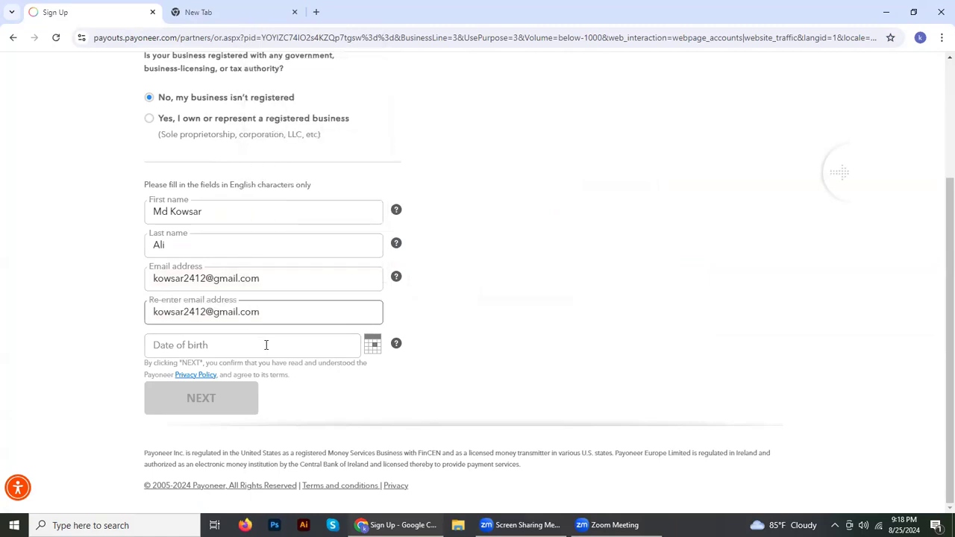
click(265, 344)
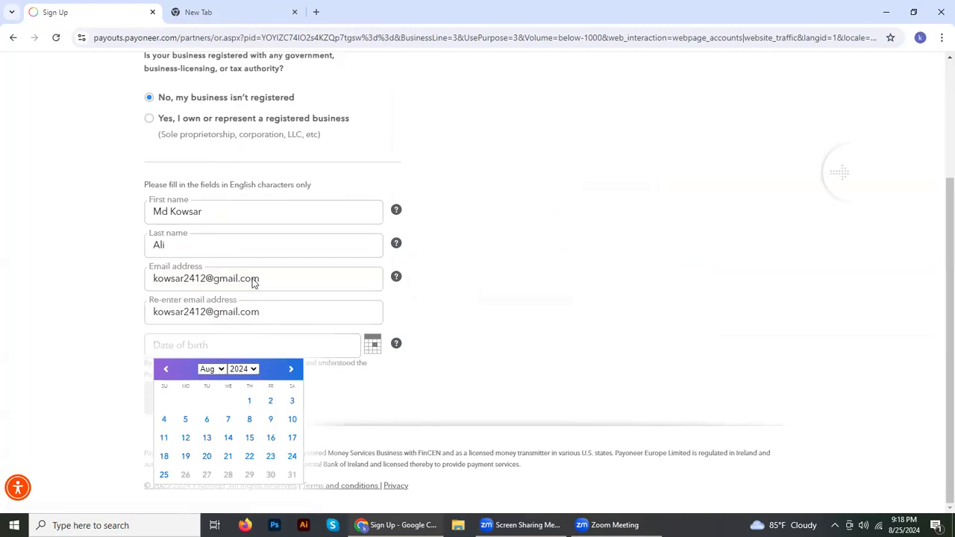
click(243, 368)
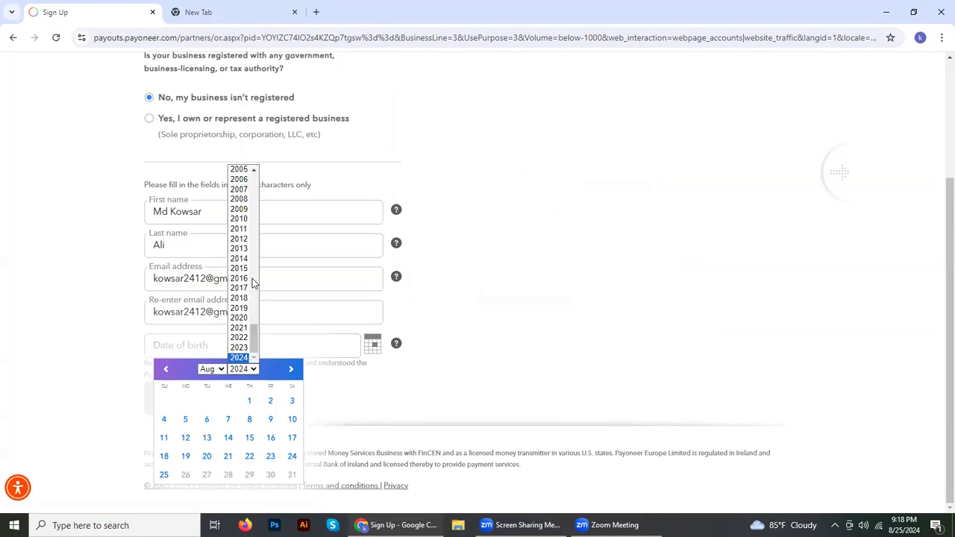
scroll(242, 231, up, 10)
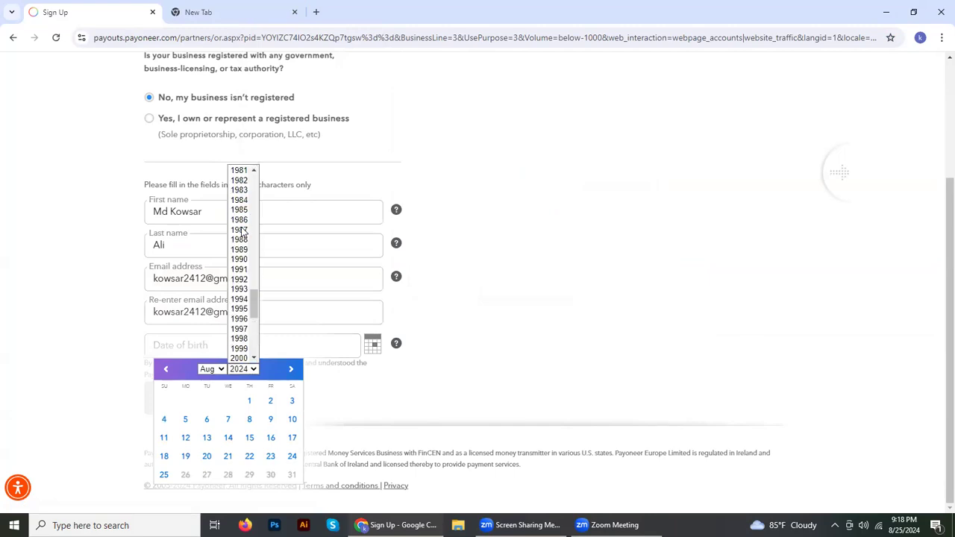
scroll(238, 236, down, 4)
scroll(239, 236, down, 8)
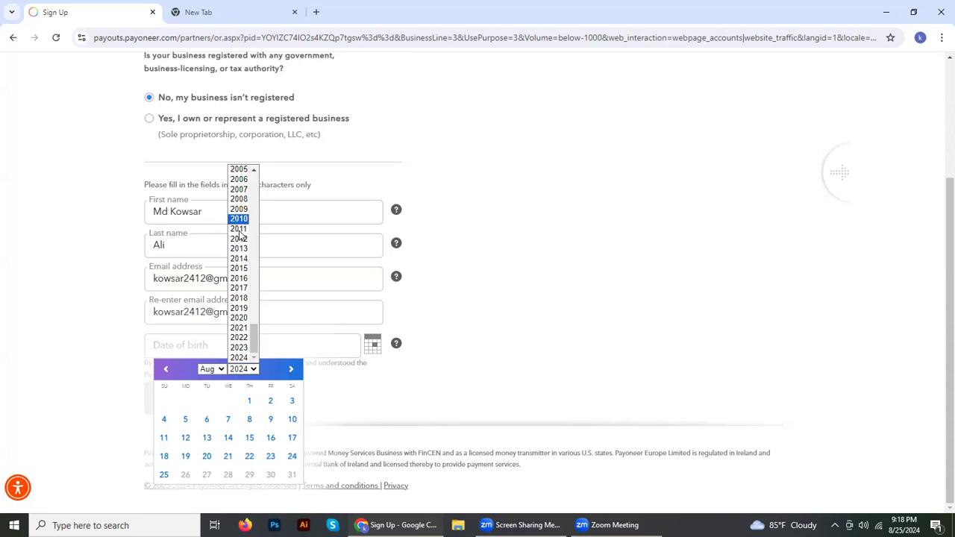
scroll(241, 258, up, 1)
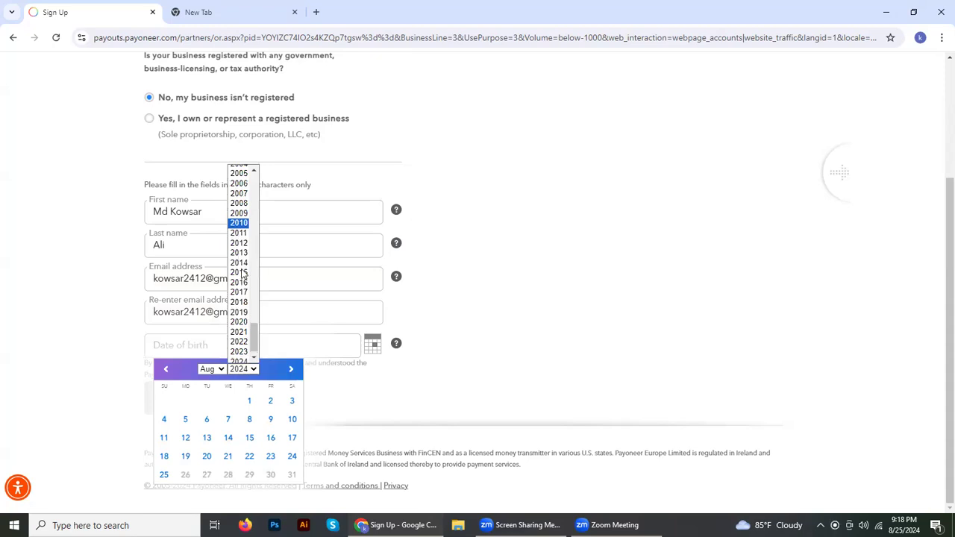
scroll(241, 274, up, 4)
click(239, 228)
click(228, 456)
click(211, 369)
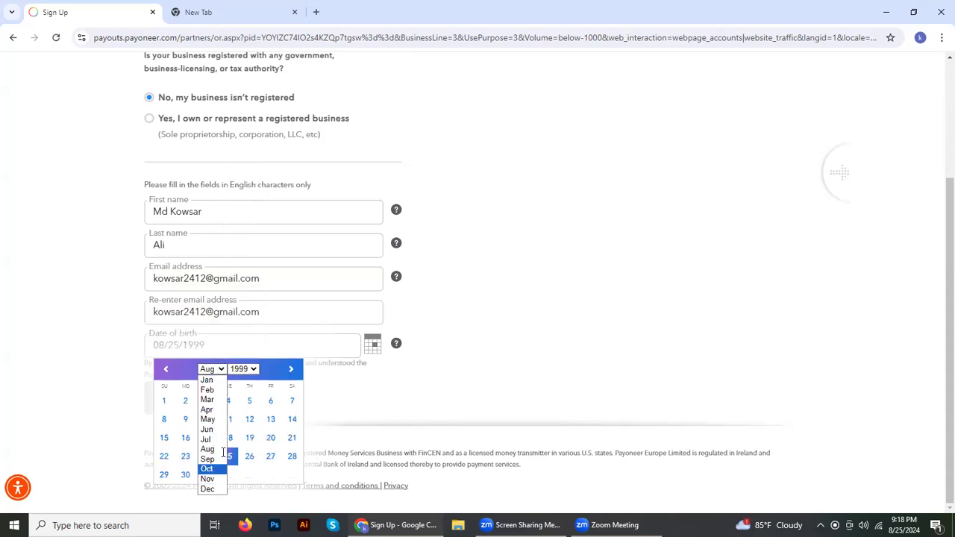
click(207, 469)
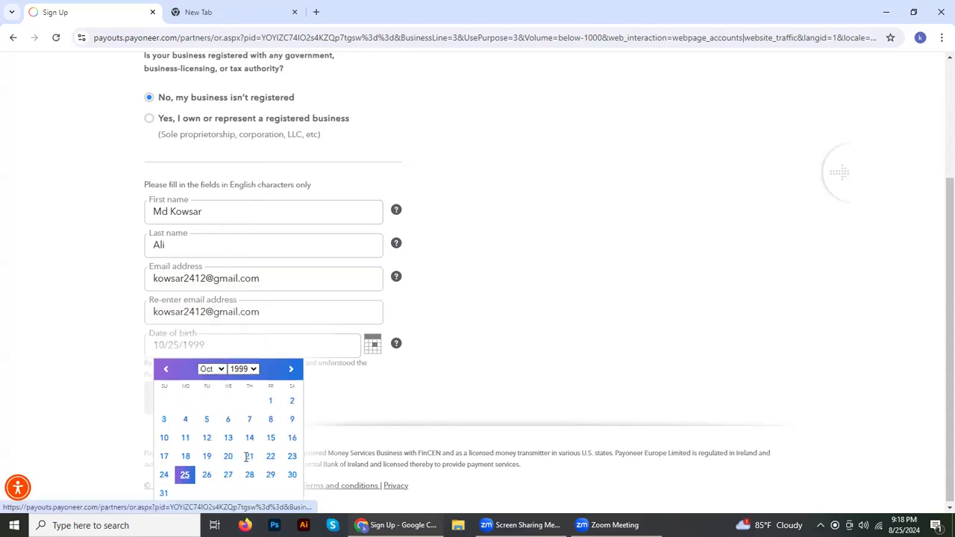
click(249, 456)
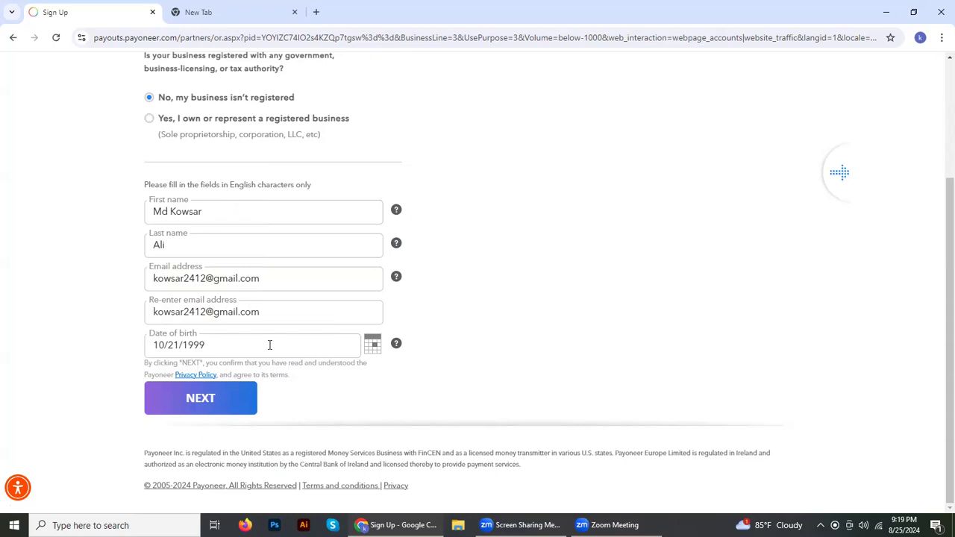
click(224, 398)
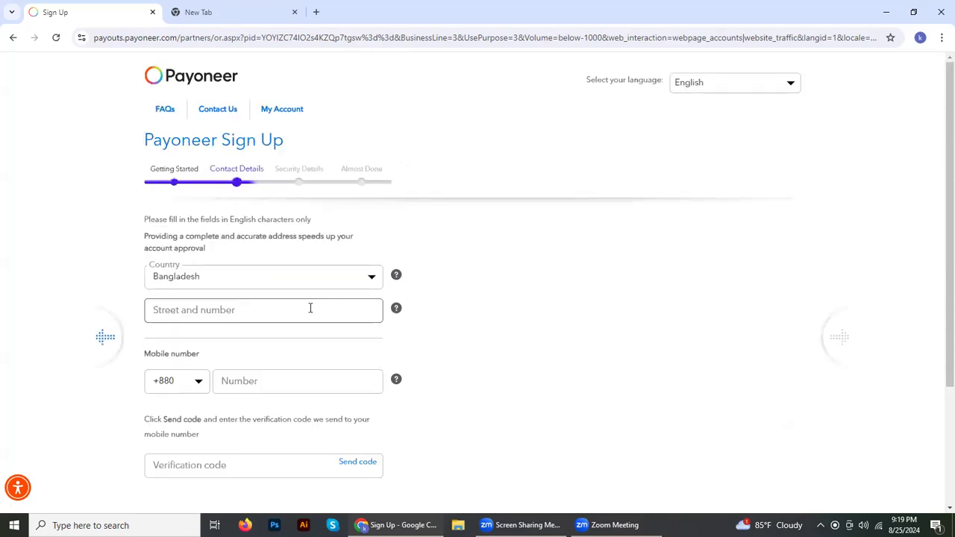
Step: Place the cursor in the Street and number field on the Contact Details step
click(310, 309)
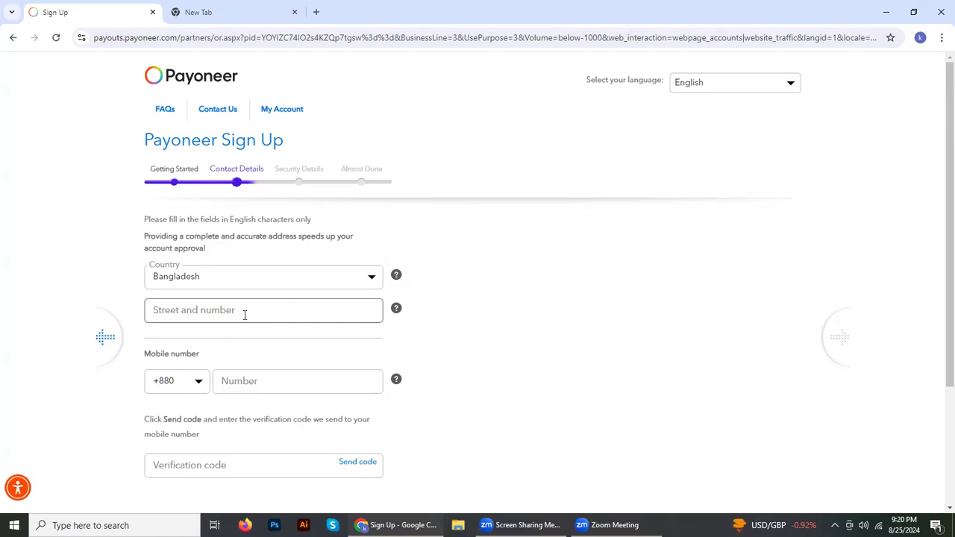
click(244, 314)
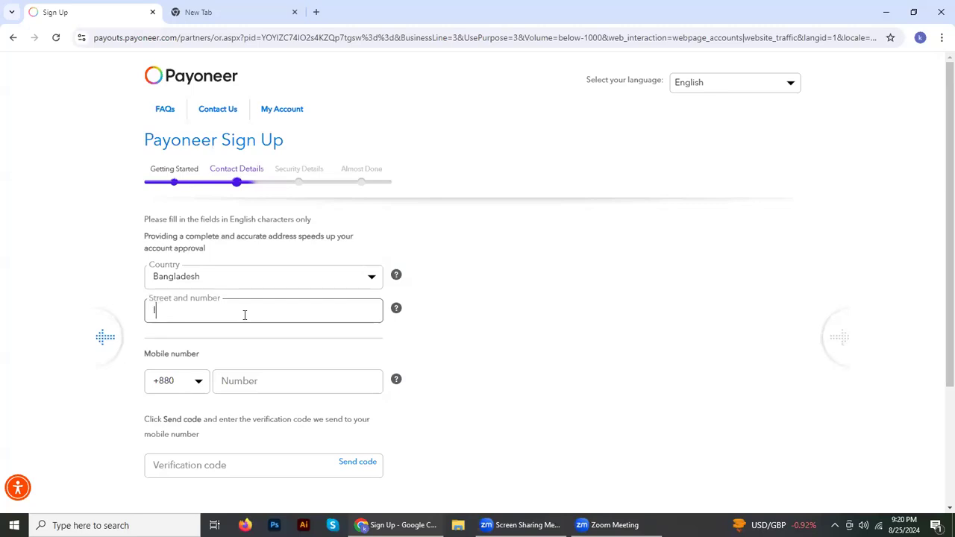
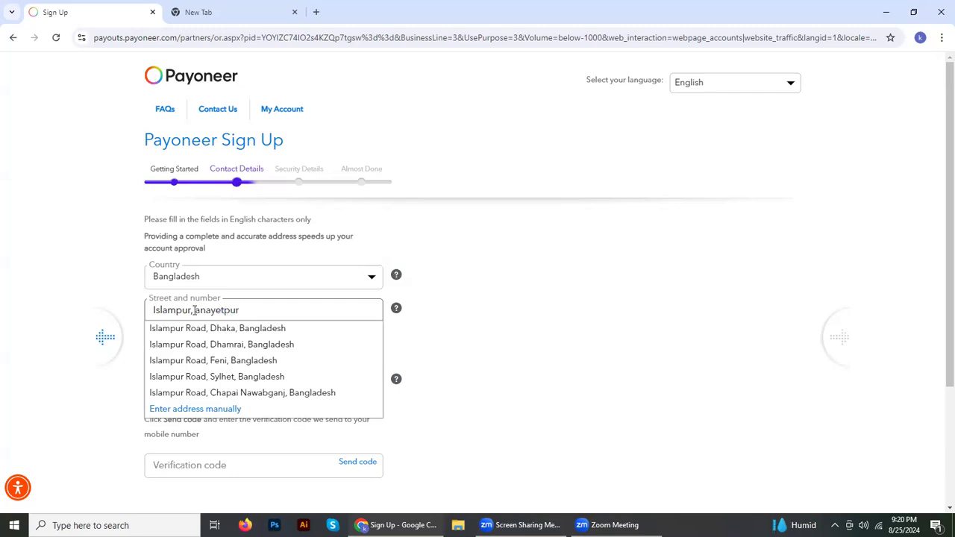
drag(194, 311, 199, 311)
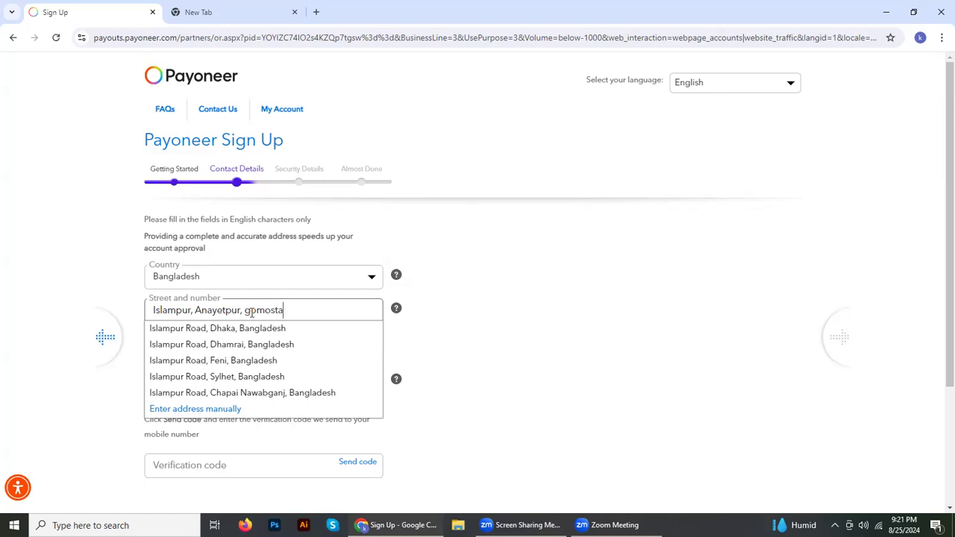
drag(252, 310, 246, 312)
text(G)
click(289, 311)
text(pur)
click(449, 338)
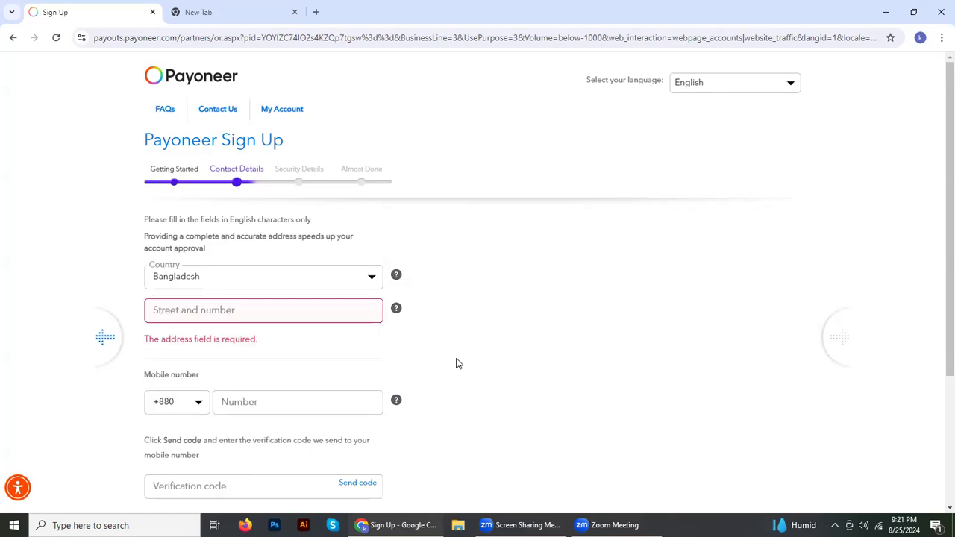
click(224, 309)
text(Is)
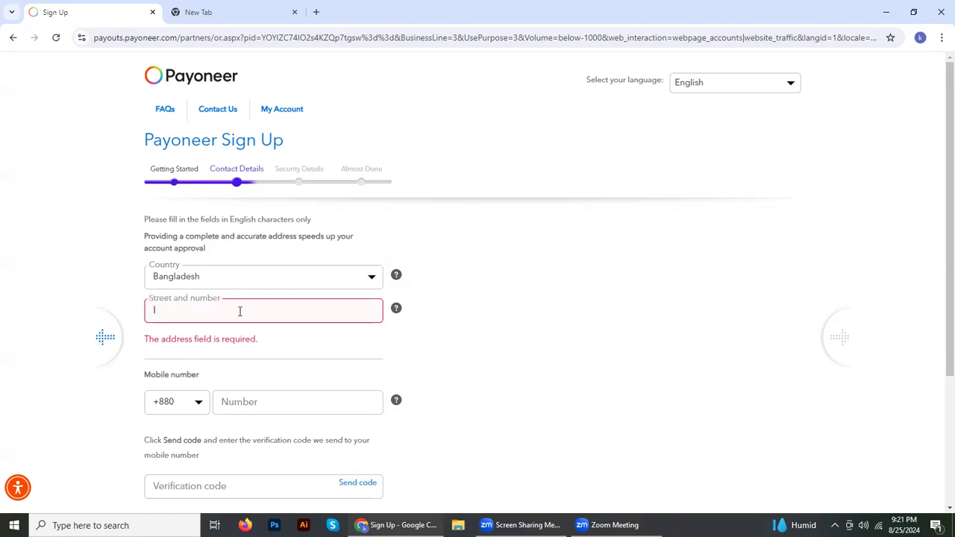
text(lampu)
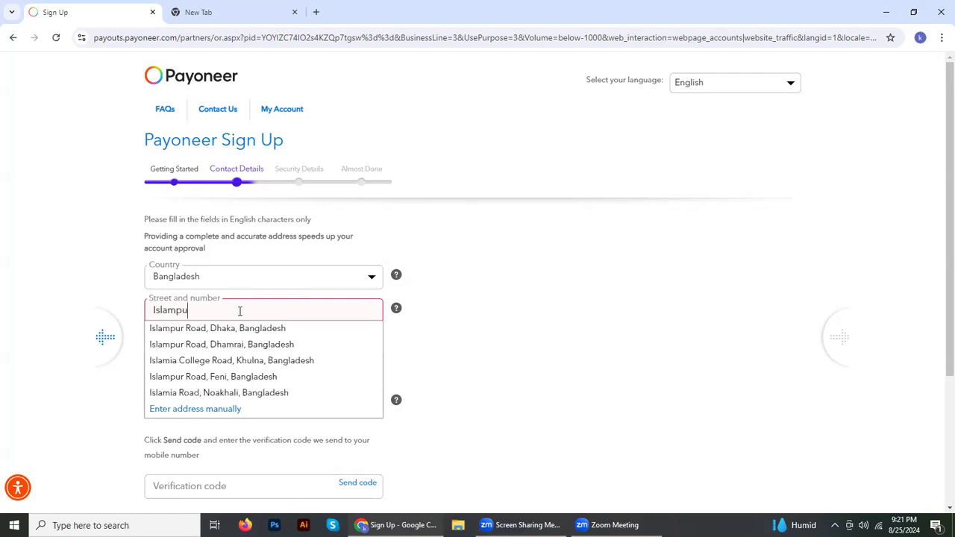
text(r,)
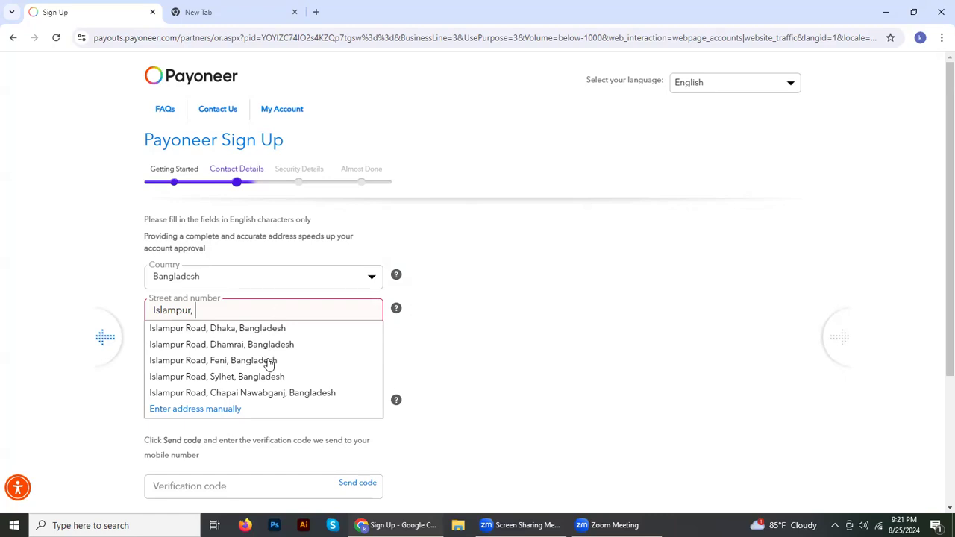
key(Up)
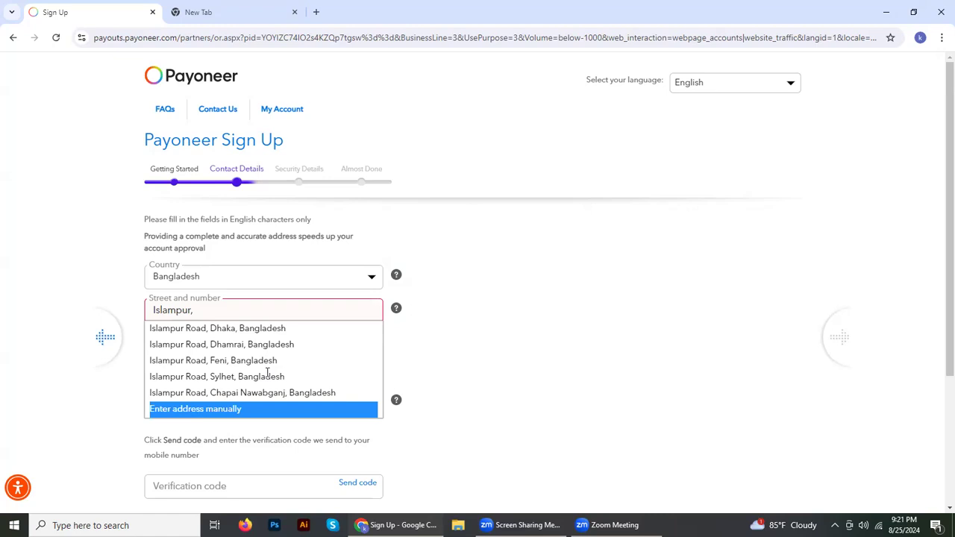
key(Return)
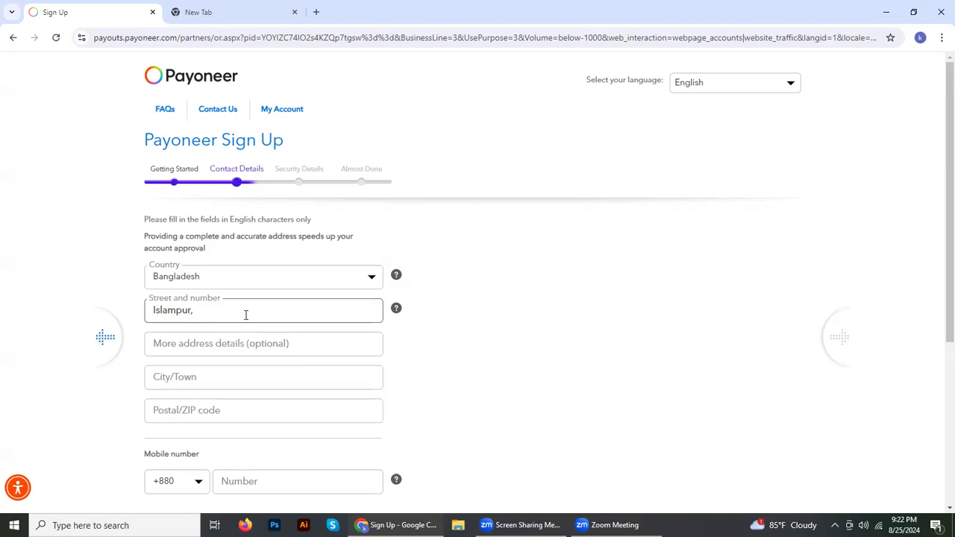
click(261, 343)
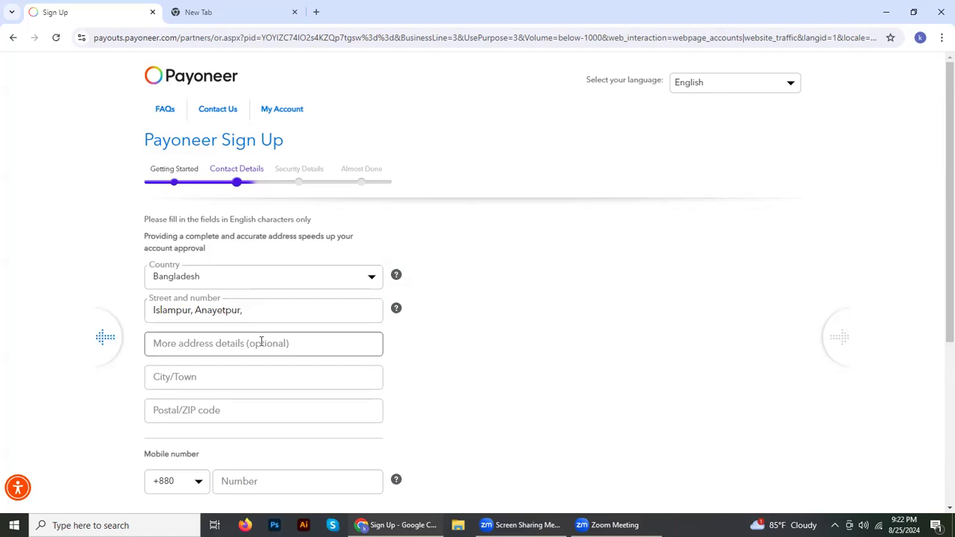
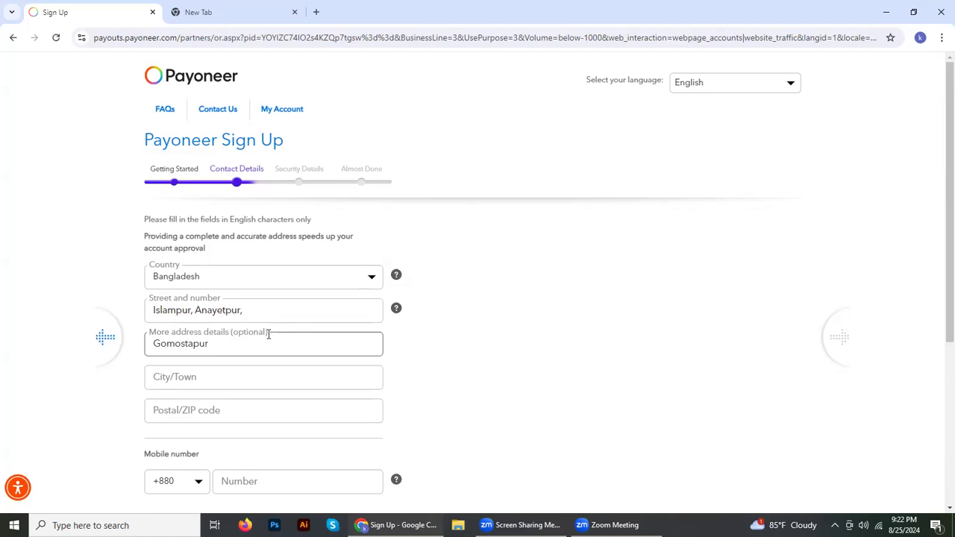
click(227, 379)
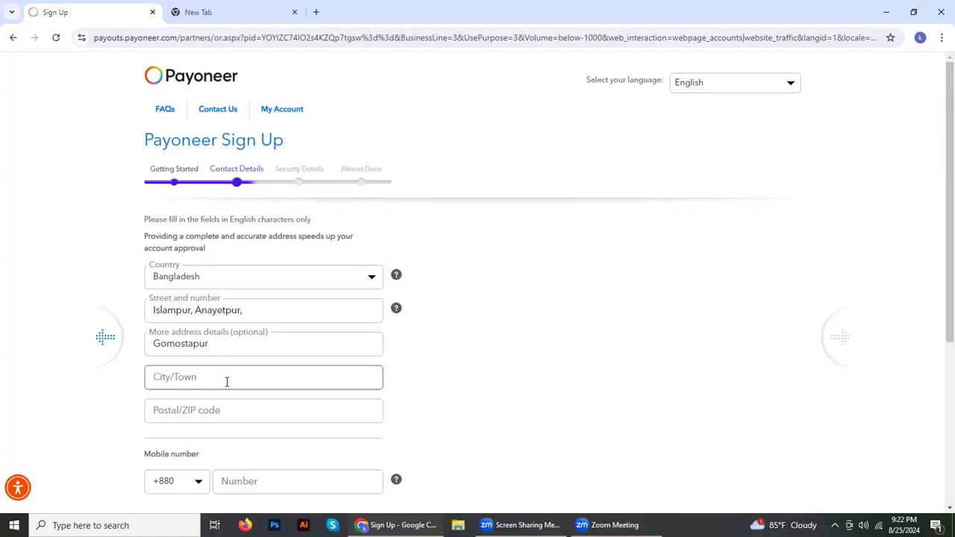
text(Chapain)
Step: Complete the city name as Chapainawbgonj, correcting the typos
text(o)
key(BackSpace)
text(ab)
key(BackSpace)
text(wbgon)
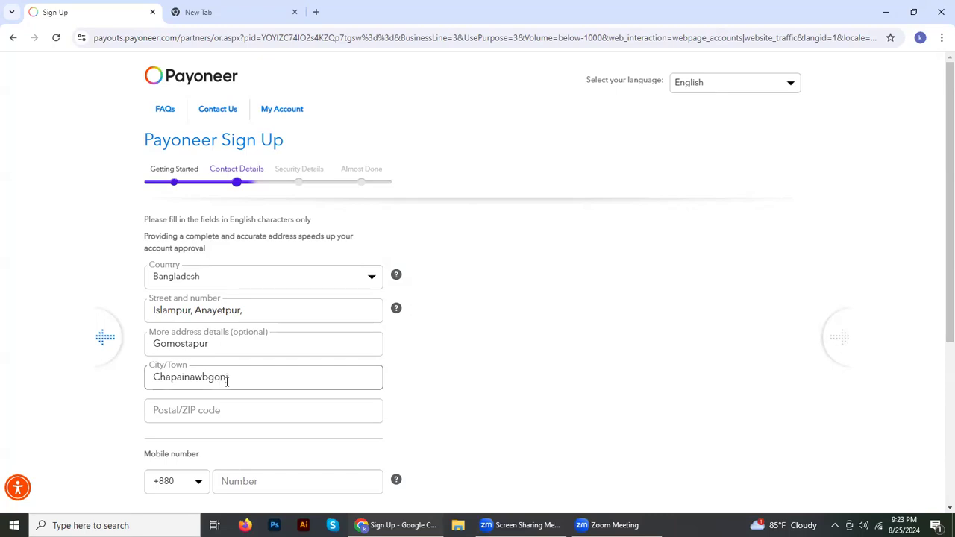
text(j)
Step: Enter 6320 as the postal code
click(241, 414)
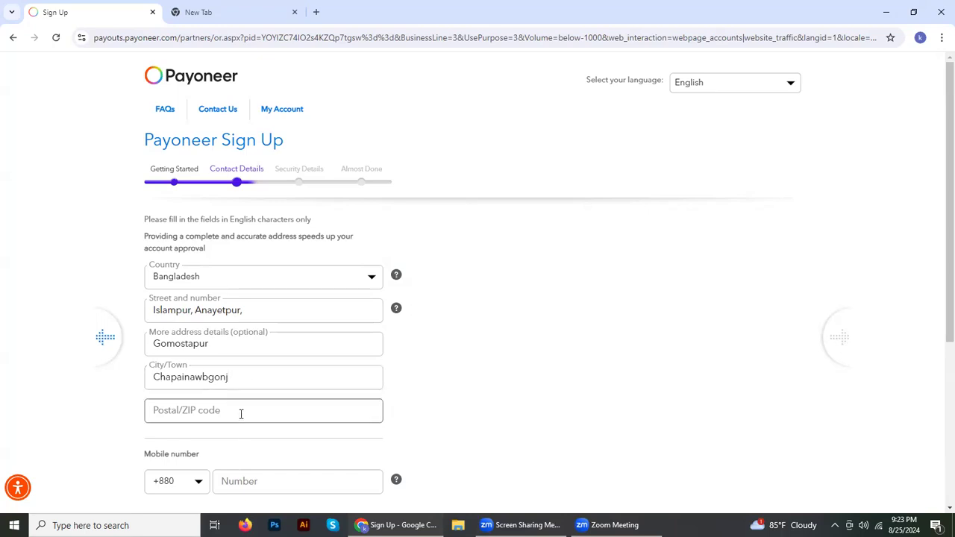
text(6320)
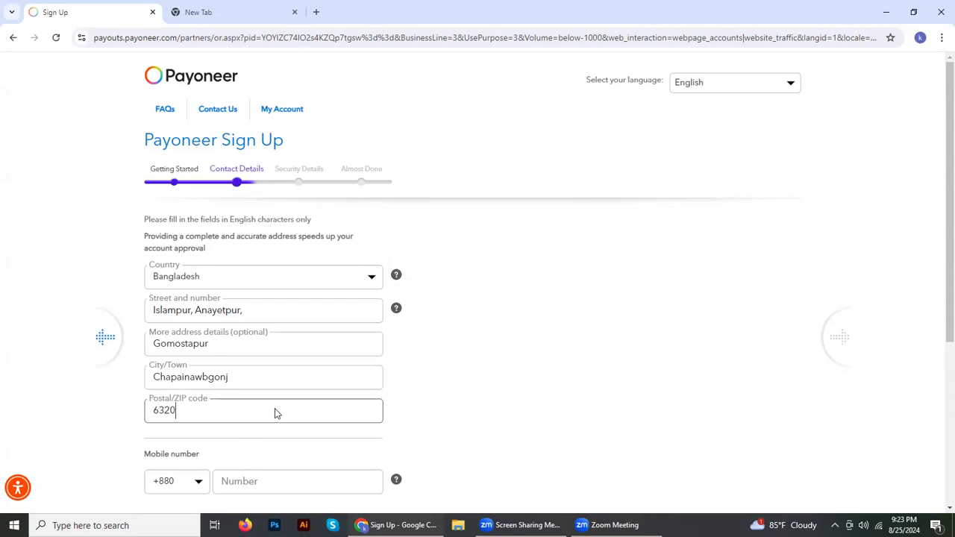
scroll(278, 420, down, 1)
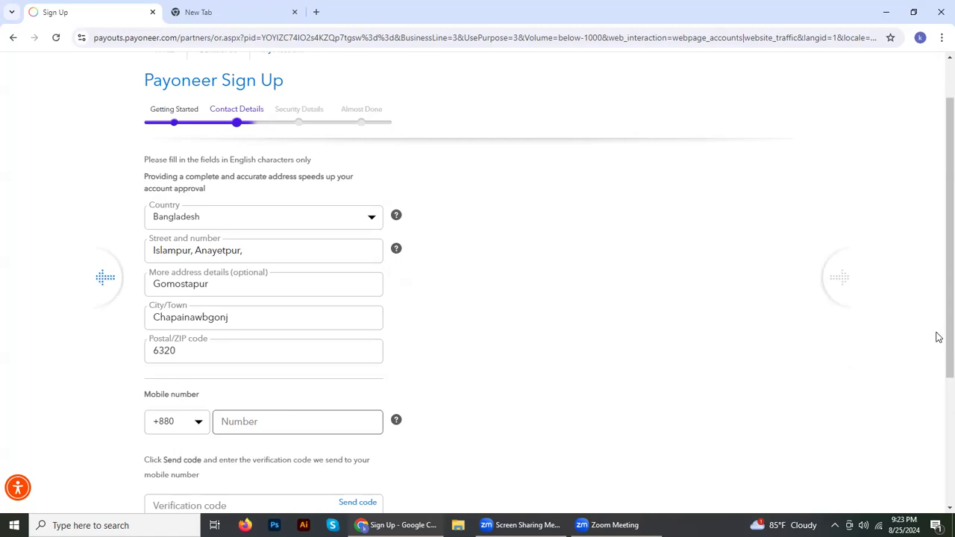
Step: Enter the applicant's mobile number after +880, removing its leading zero
text(0)
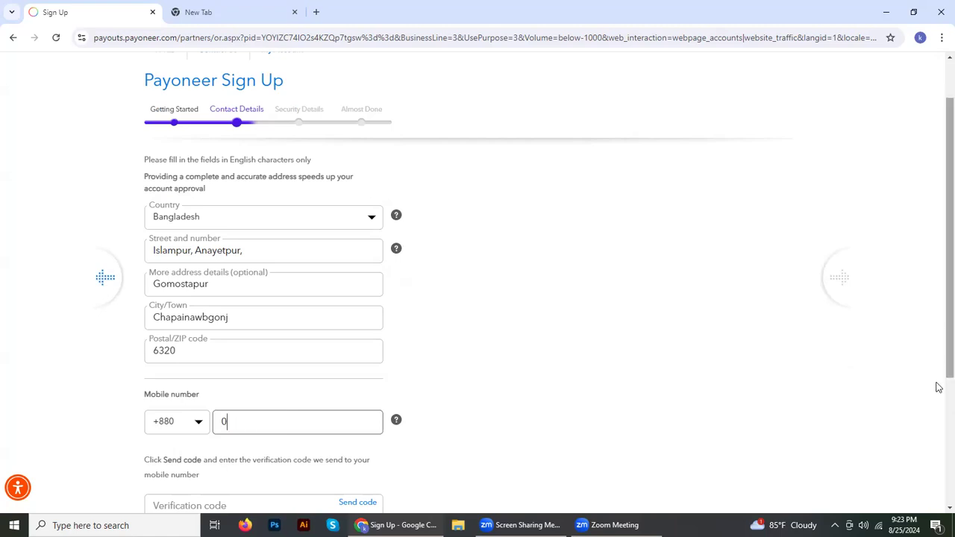
scroll(939, 395, down, 1)
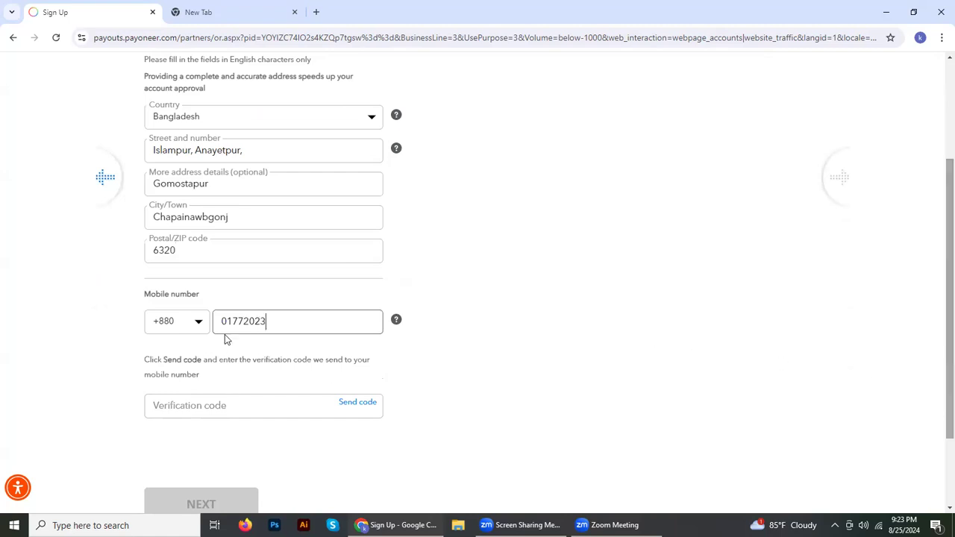
drag(227, 321, 221, 322)
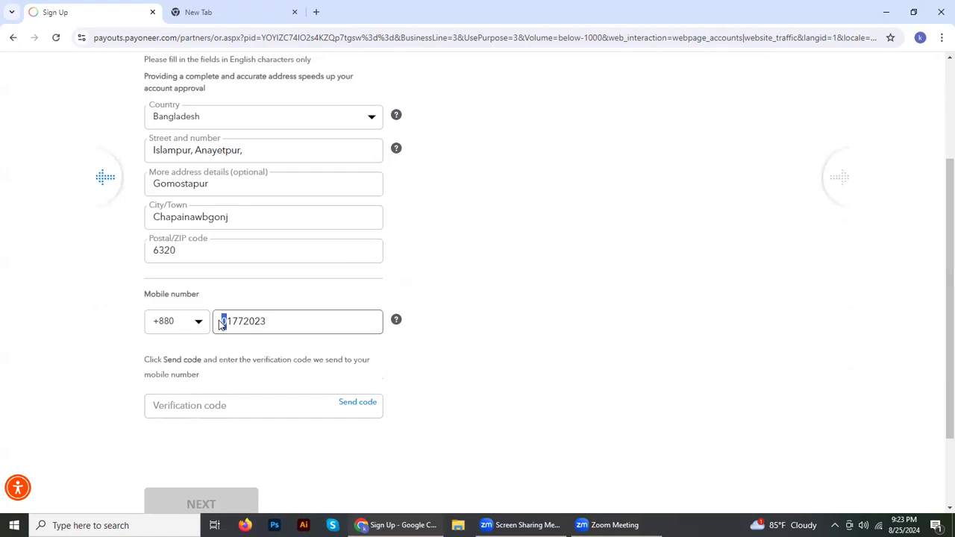
key(BackSpace)
click(275, 320)
Step: Request an SMS code, enter the received verification code, and submit the contact details
click(361, 407)
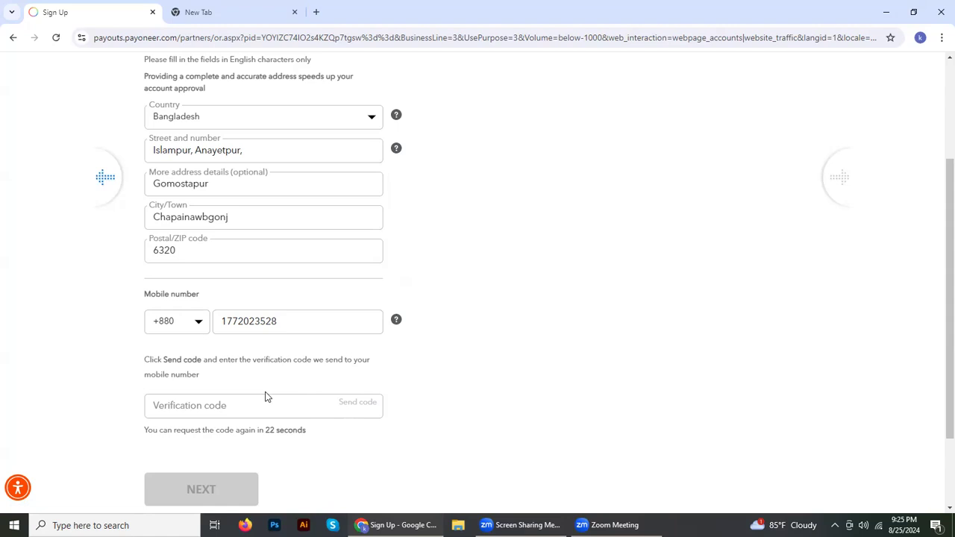
click(218, 405)
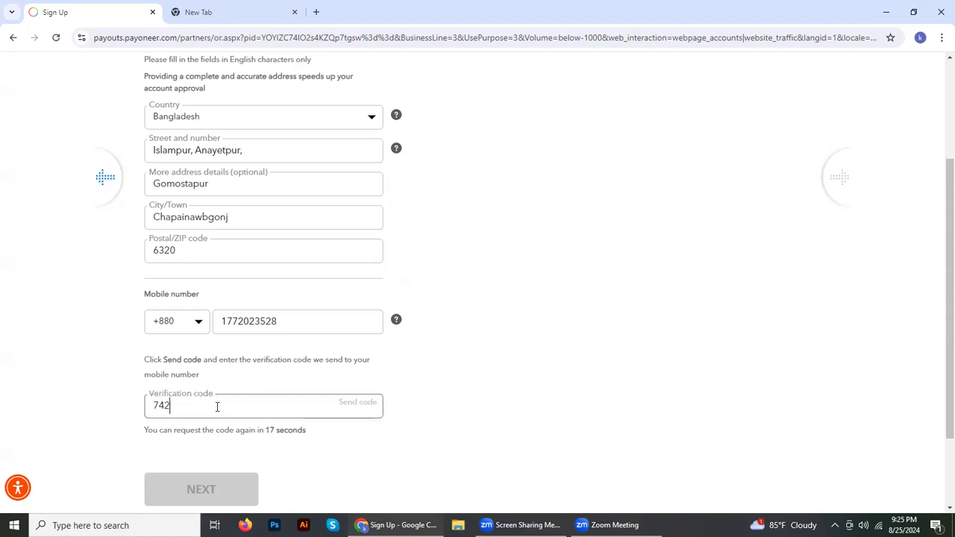
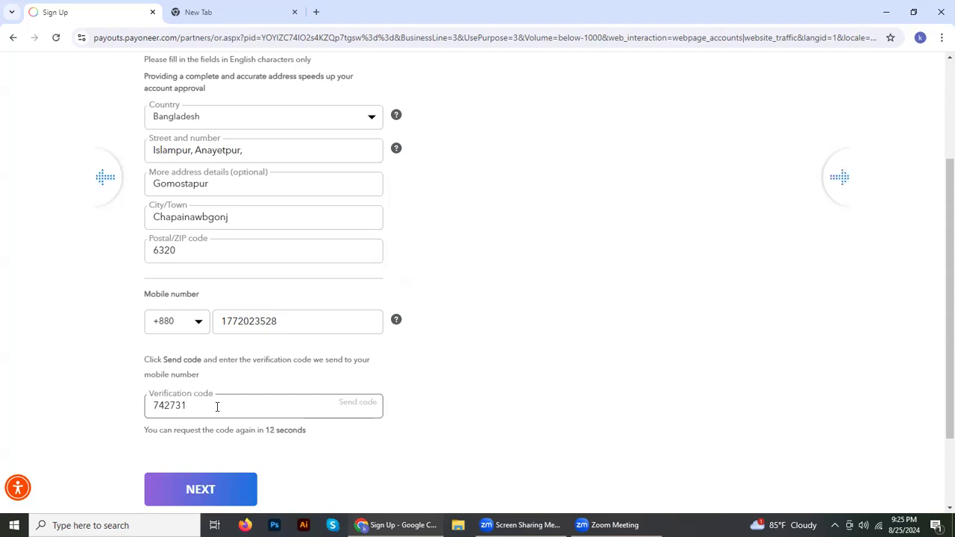
click(205, 487)
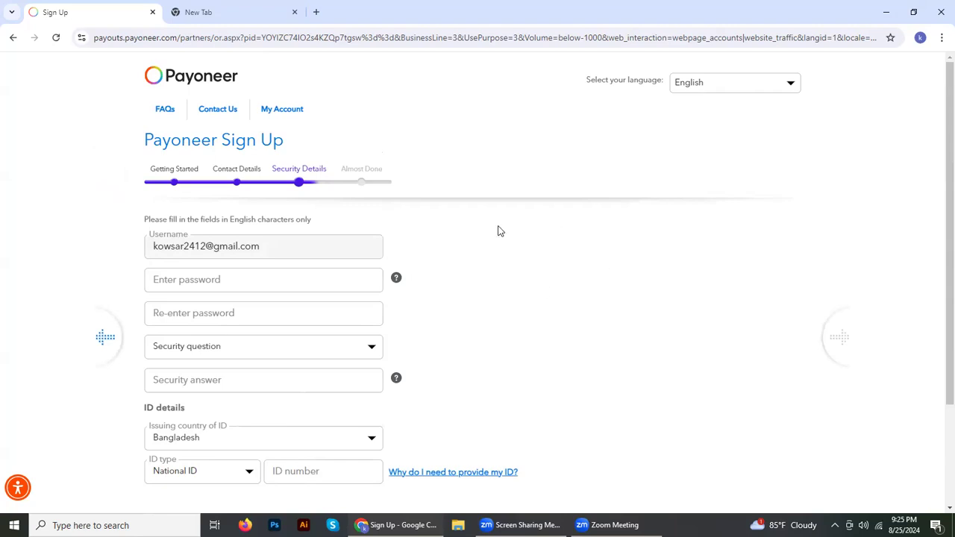
Step: Review the Security Details fields and put the cursor in the password field
scroll(498, 231, down, 1)
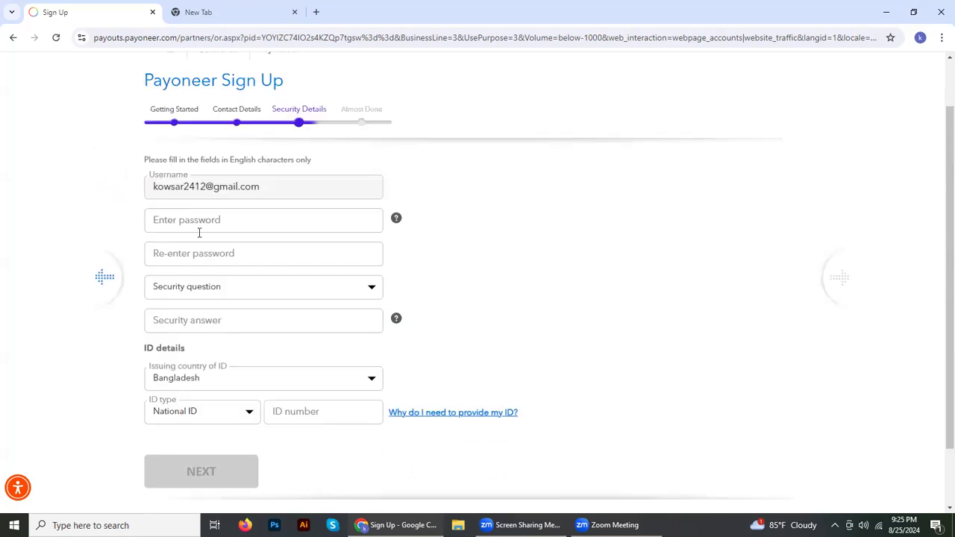
scroll(194, 237, up, 1)
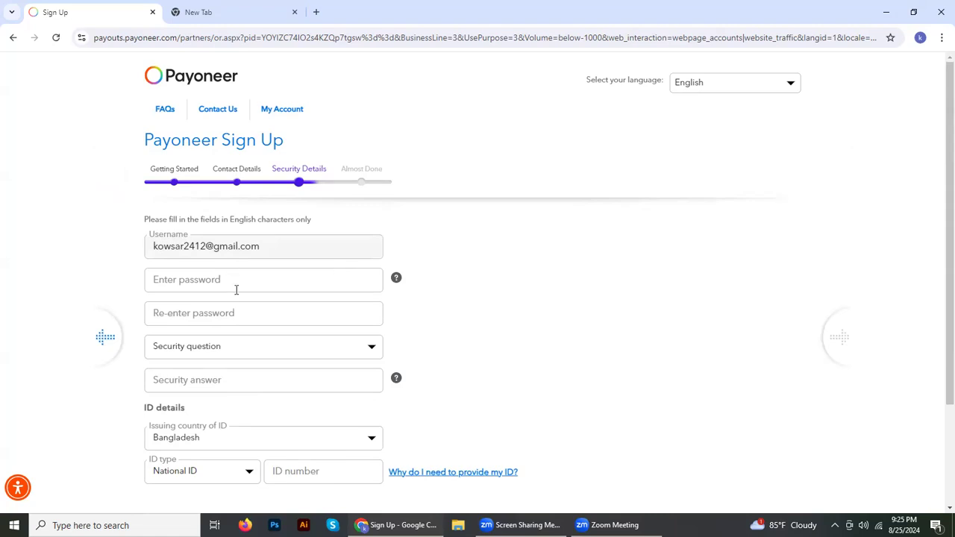
click(244, 279)
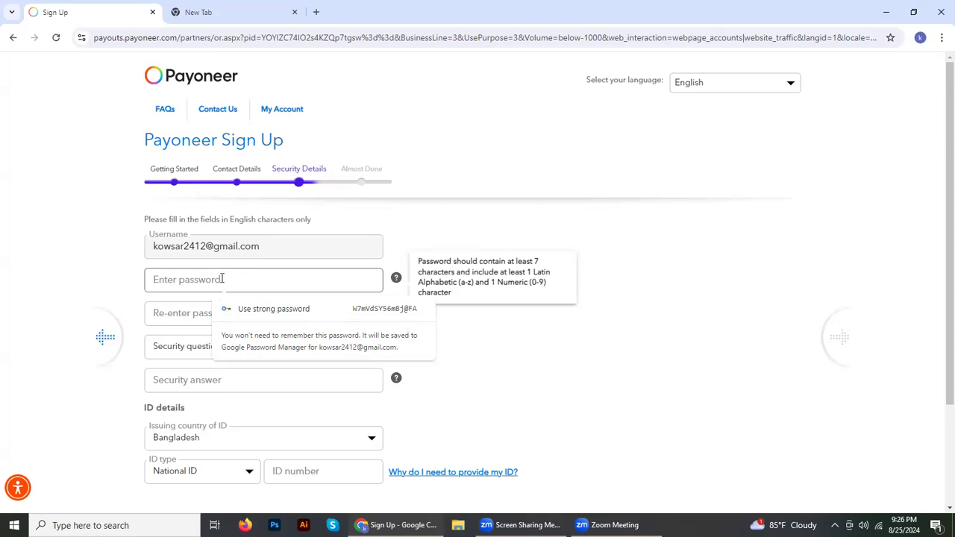
Step: Type the account password and repeat it in Re-enter password, fixing a typo
text(•••••)
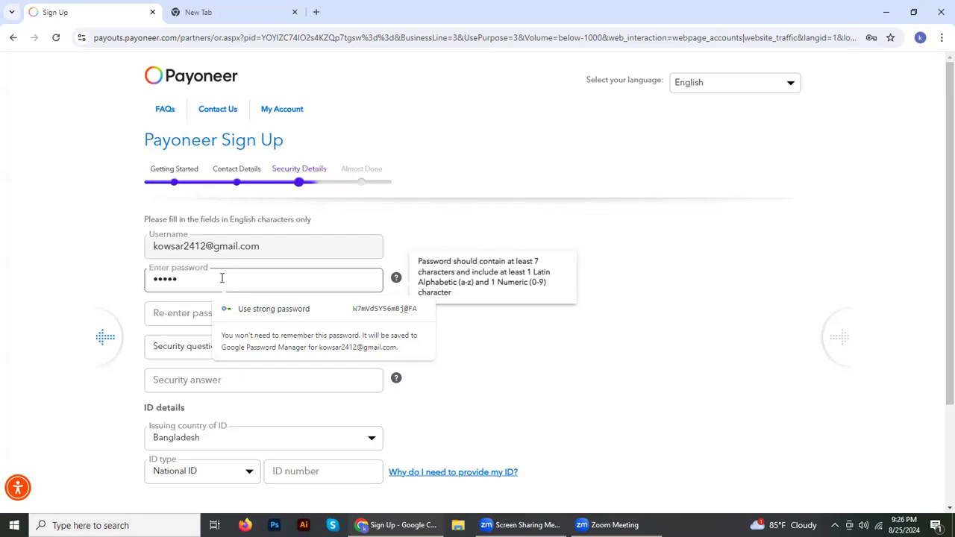
text(•)
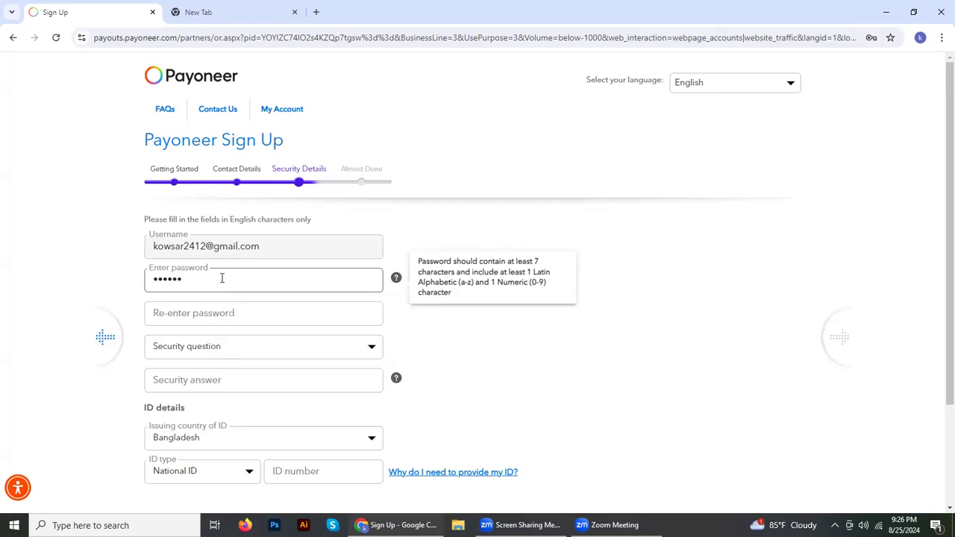
text(••••)
click(500, 358)
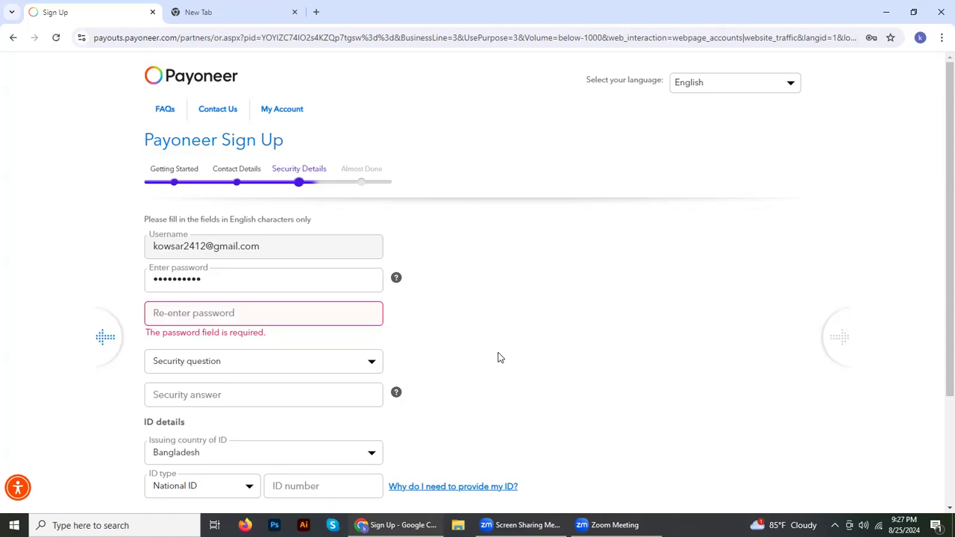
click(299, 313)
text(••)
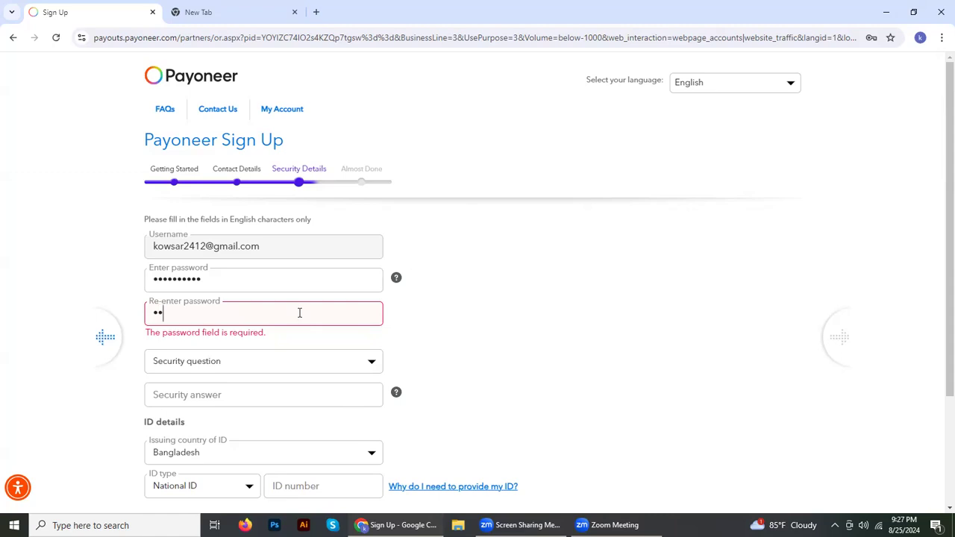
key(BackSpace)
key(BackSpace)
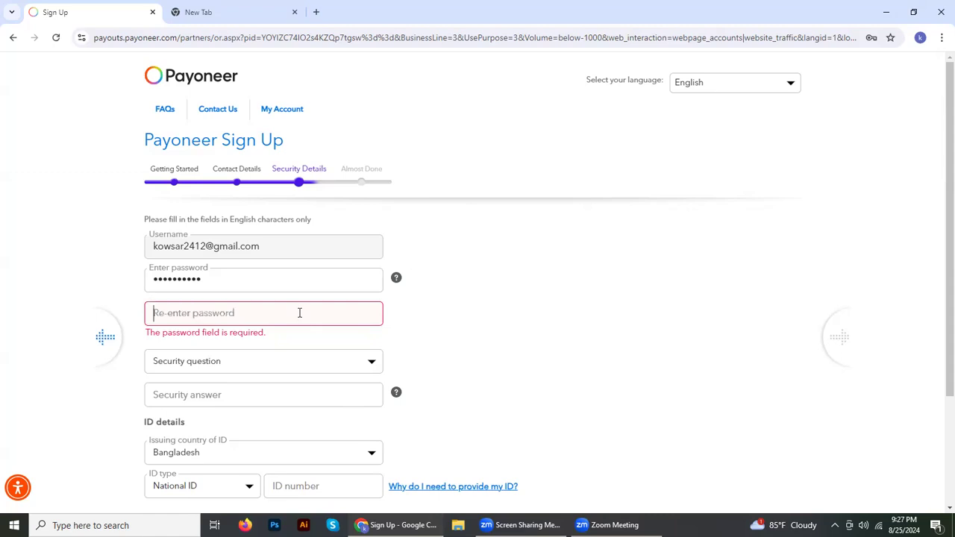
text(•)
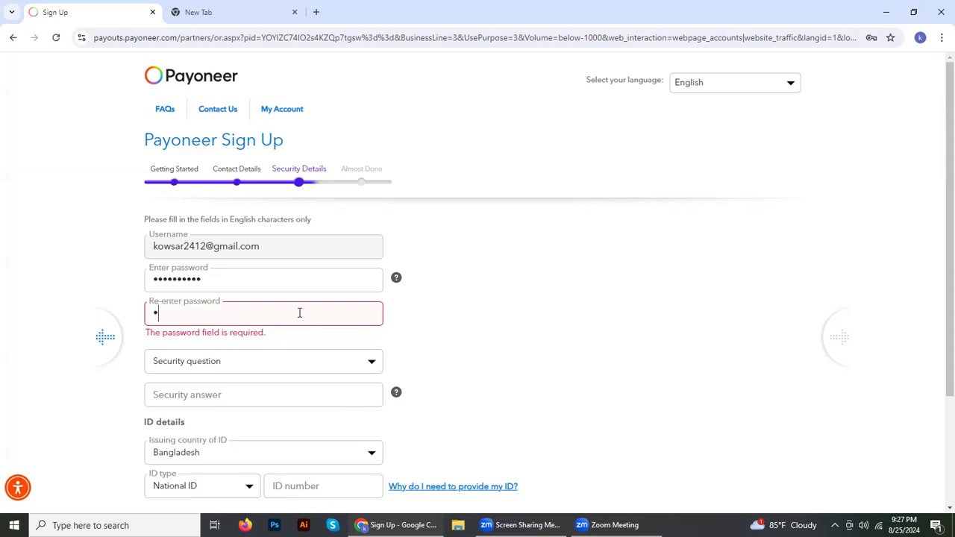
text(•••••)
text(****)
Step: Glance at the security question list, then wipe the password field and type the password again
click(227, 335)
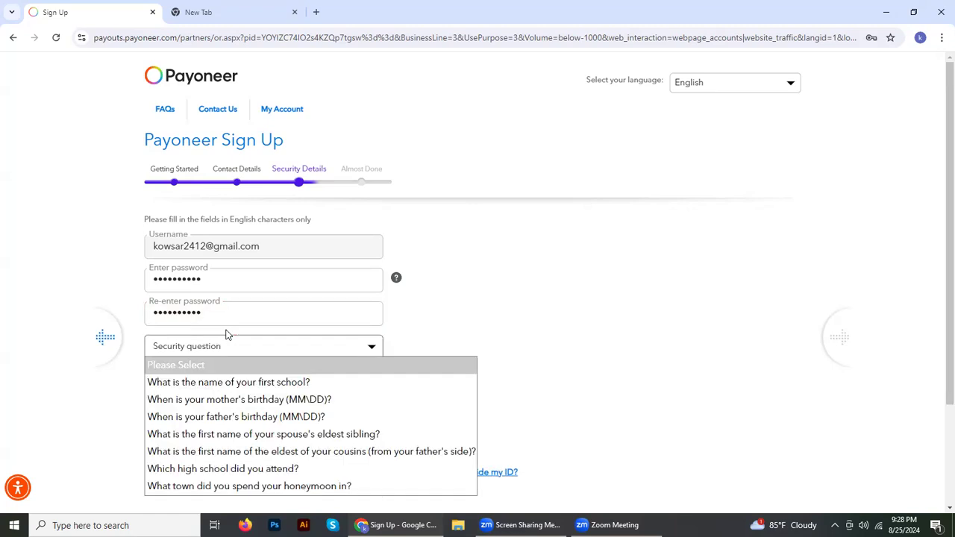
click(168, 315)
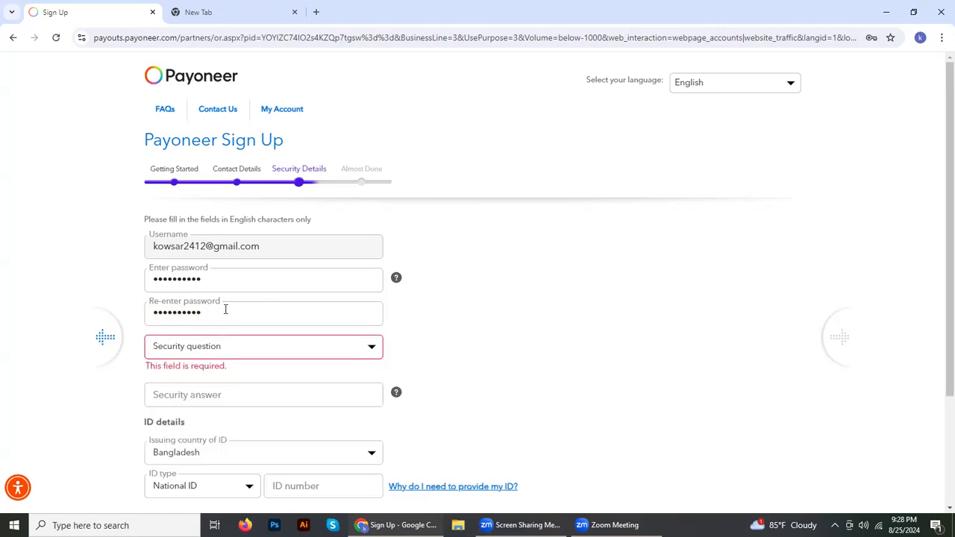
click(204, 277)
key(ctrl+a)
key(BackSpace)
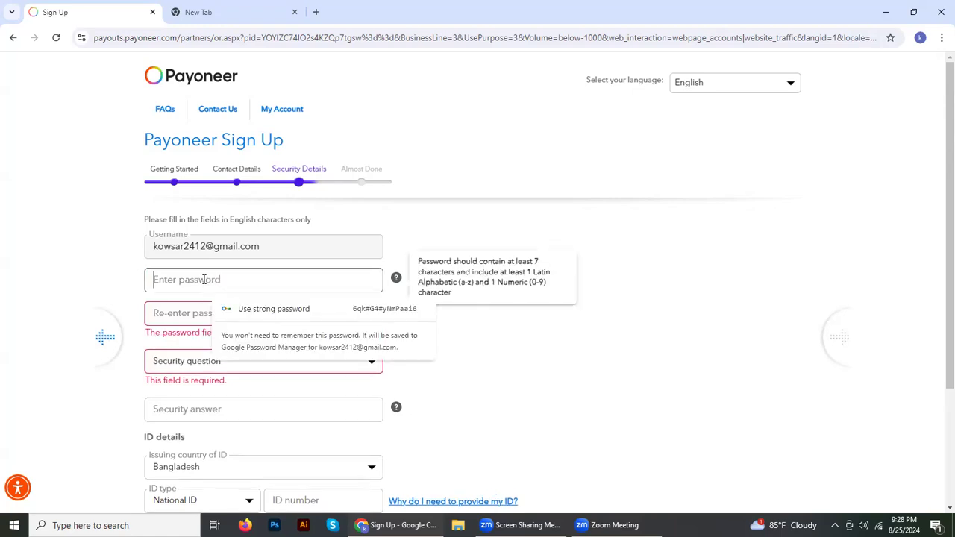
text(••••••)
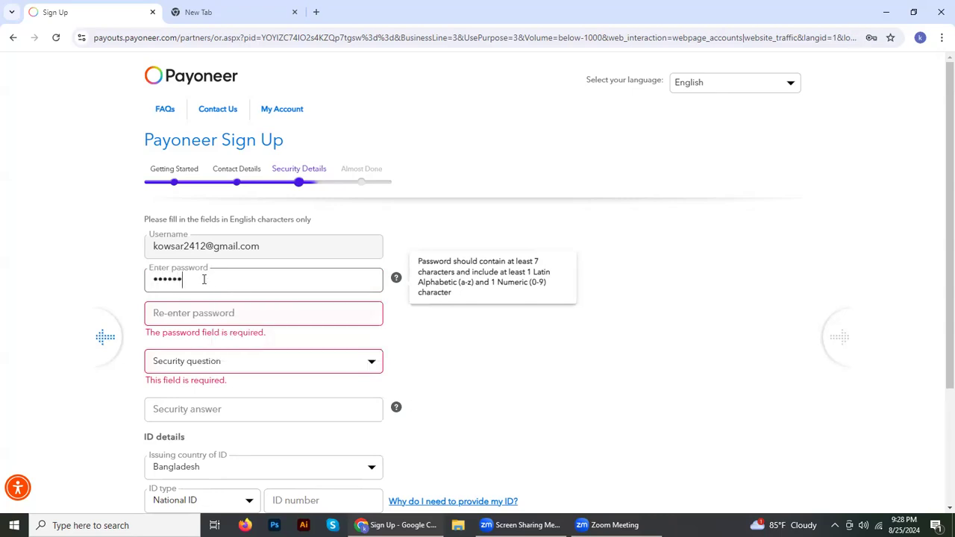
text(••••)
Step: Repeat the password in Re-enter password and open the security question list
click(210, 312)
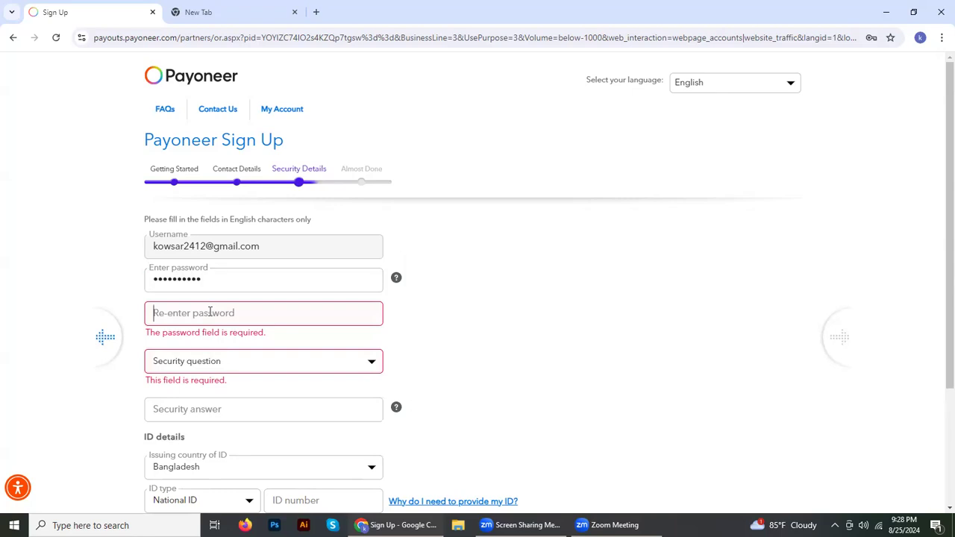
text(••••••••••)
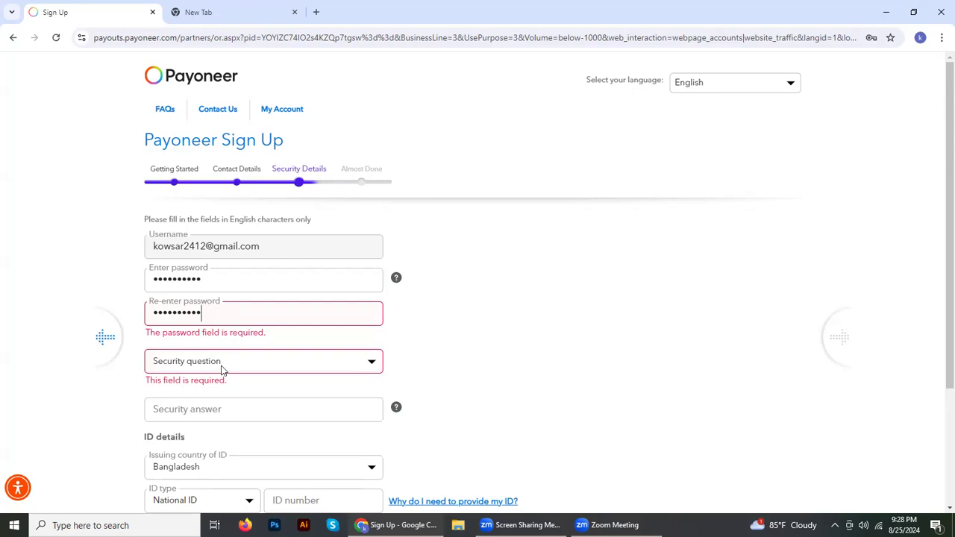
click(263, 338)
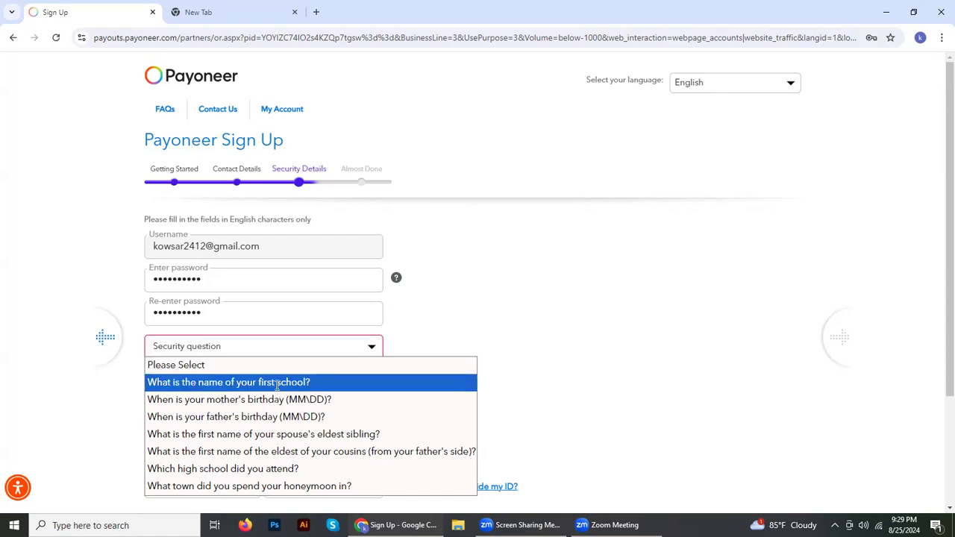
Step: Pick 'What is the name of your first school?' as the security question and answer it with the applicant's school name
click(306, 348)
click(275, 376)
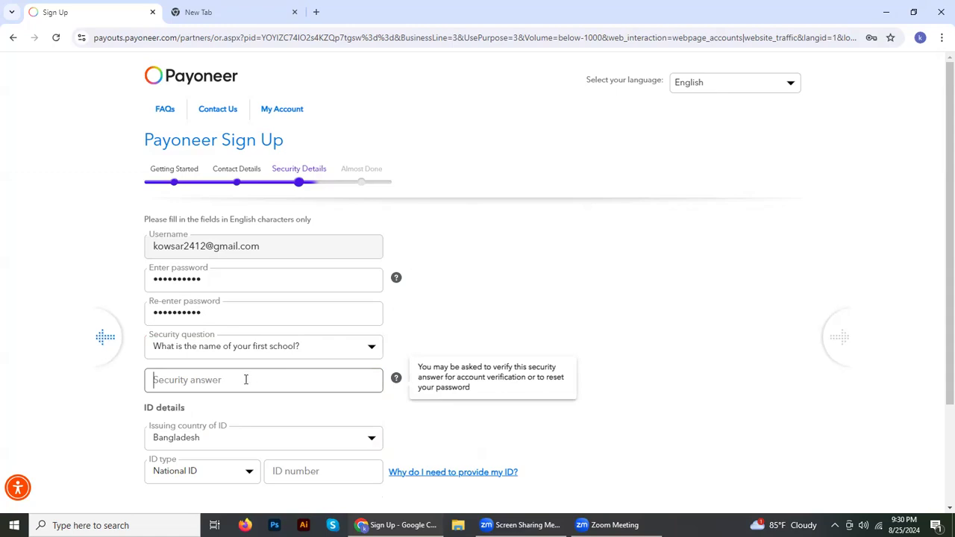
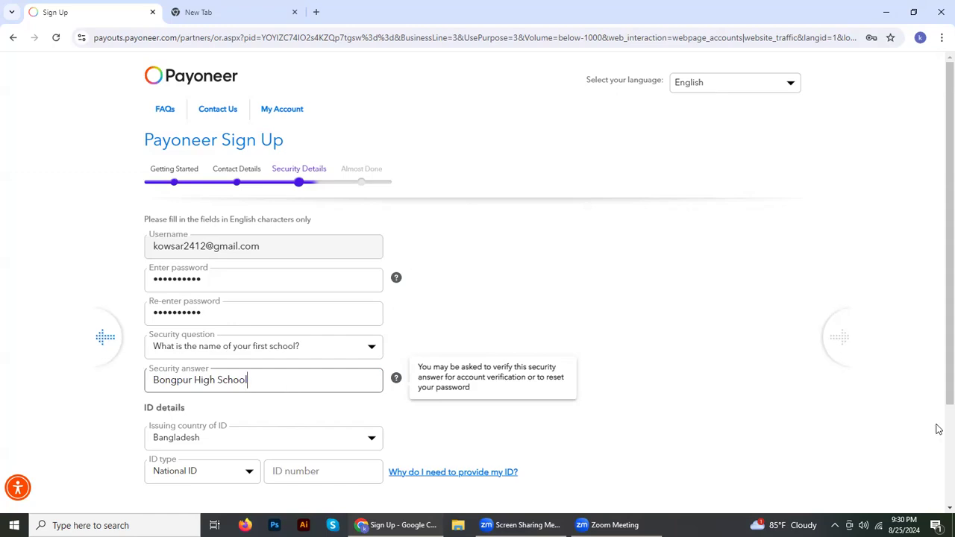
Step: Confirm National ID as the ID type
scroll(938, 432, down, 2)
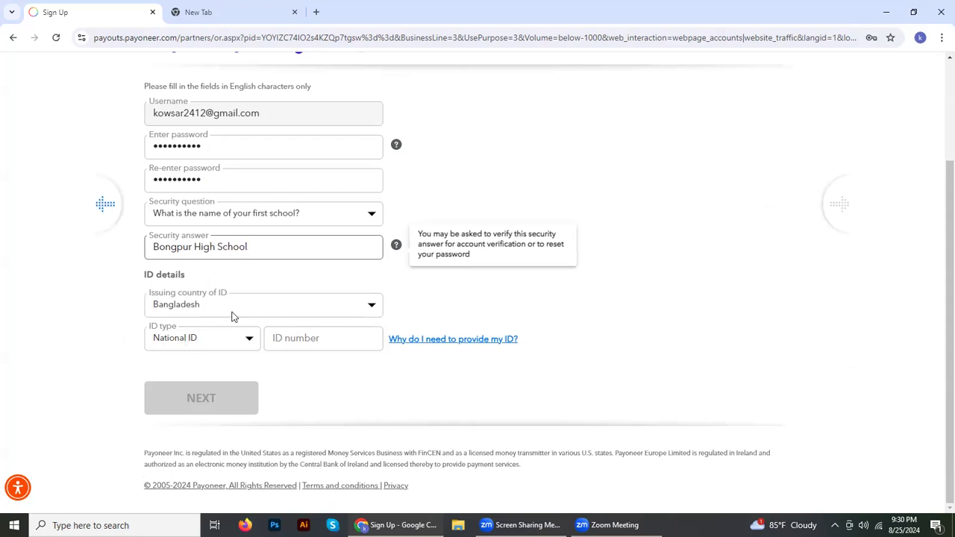
click(249, 337)
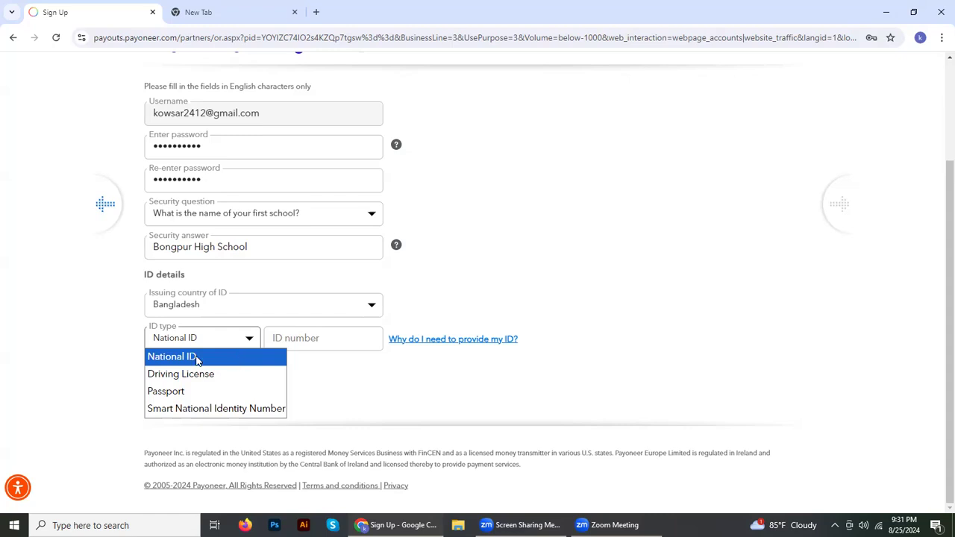
click(199, 358)
click(274, 340)
click(251, 340)
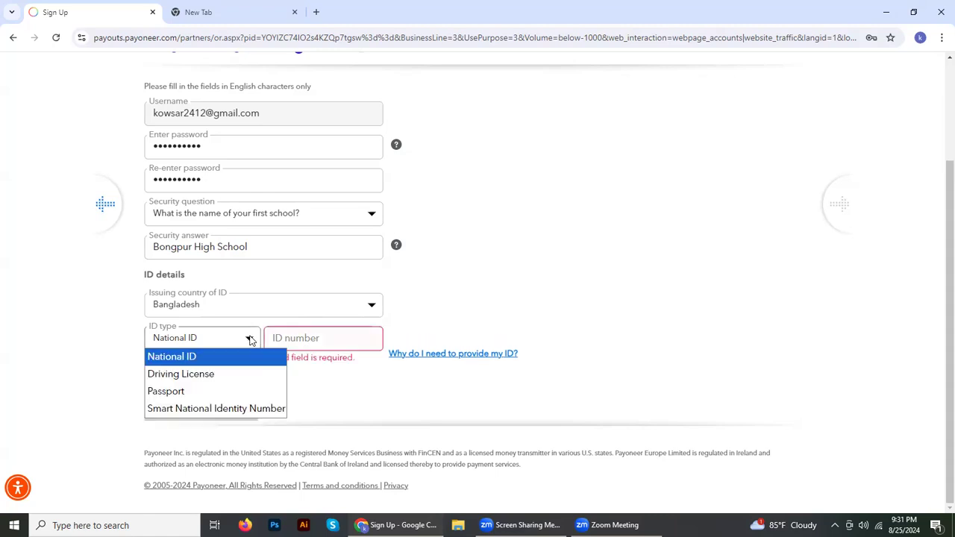
click(231, 358)
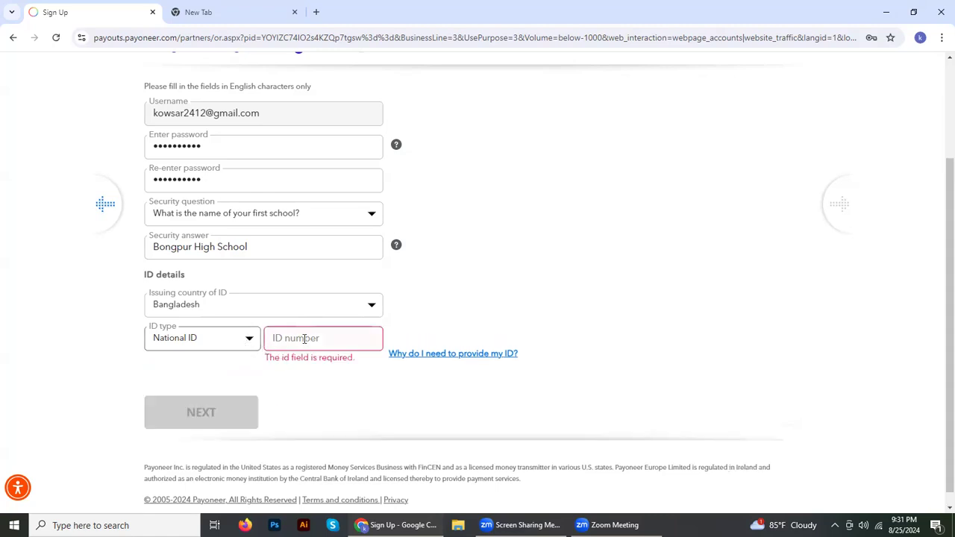
Step: Enter the national ID number and submit the security details to continue
click(304, 339)
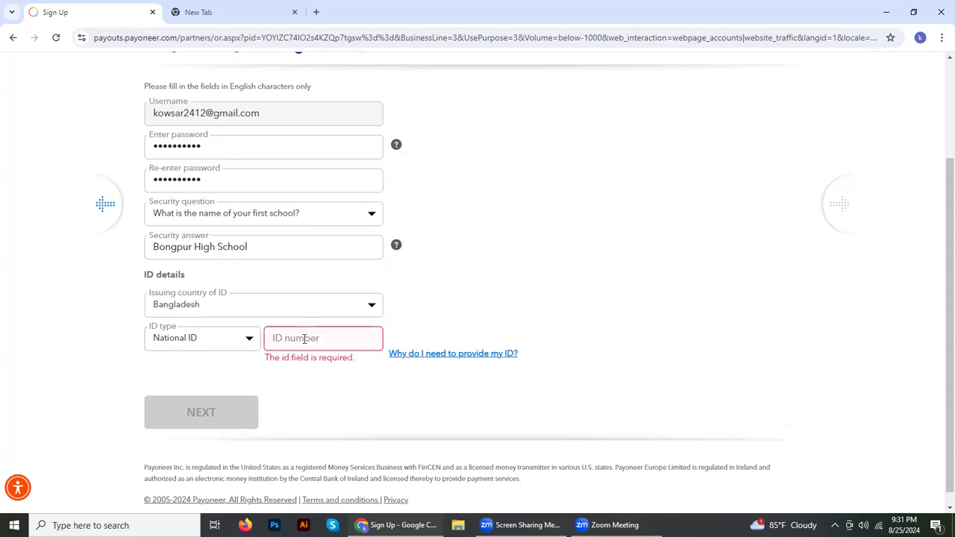
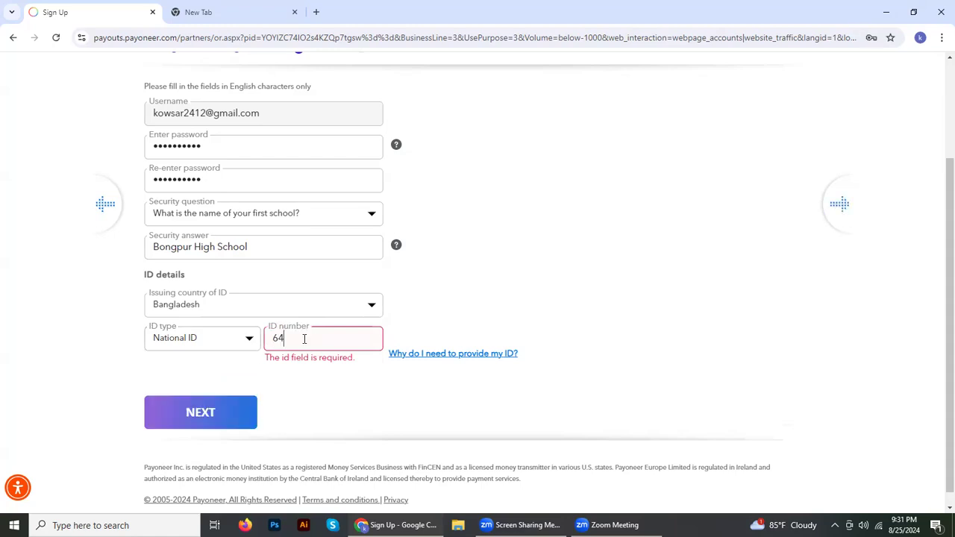
click(233, 409)
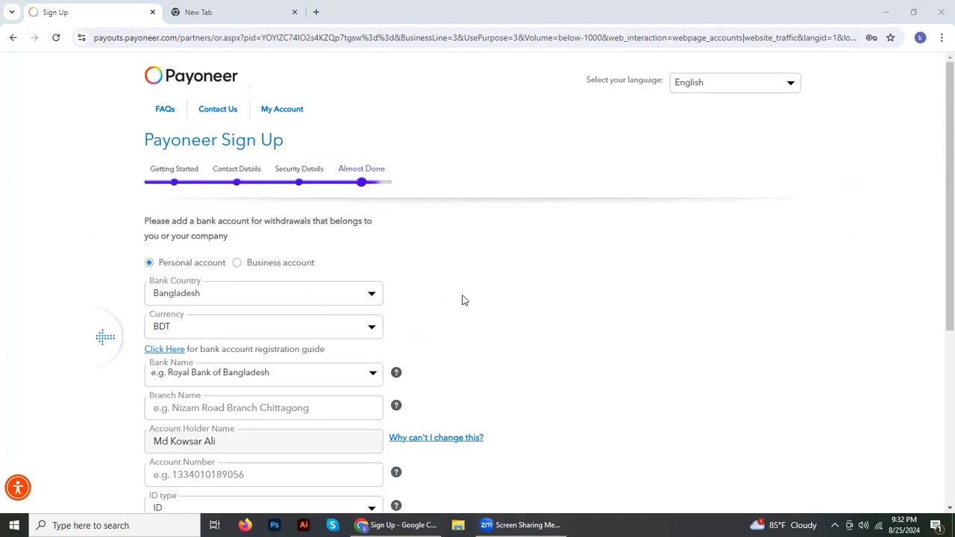
Step: Search 'isla' in the Bank Name list and select ISLAMI BANK BANGLADESH LTD
scroll(461, 300, down, 1)
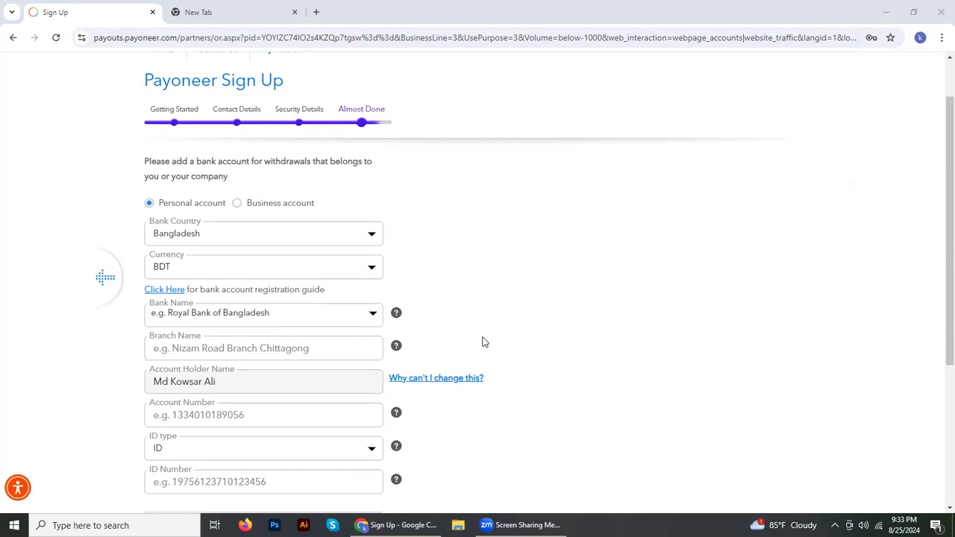
click(373, 317)
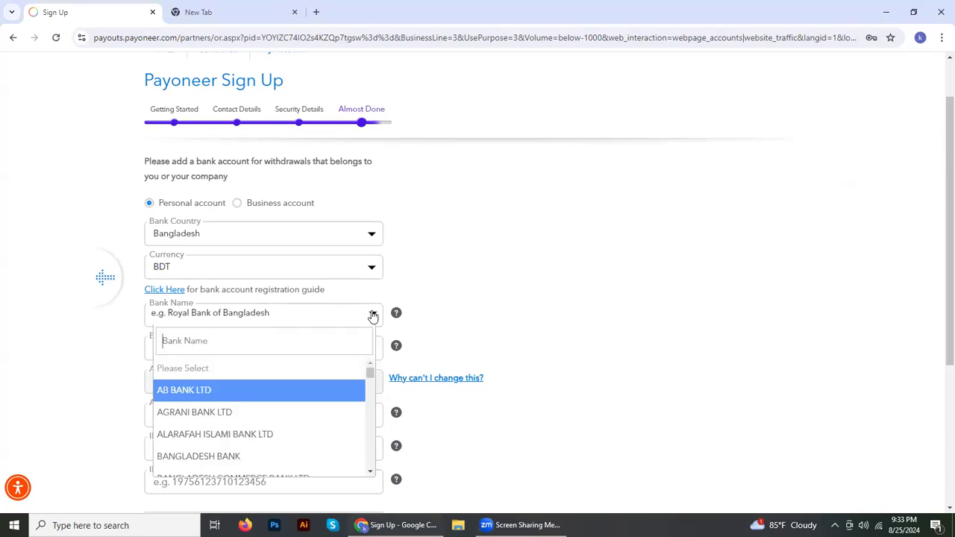
text(isla)
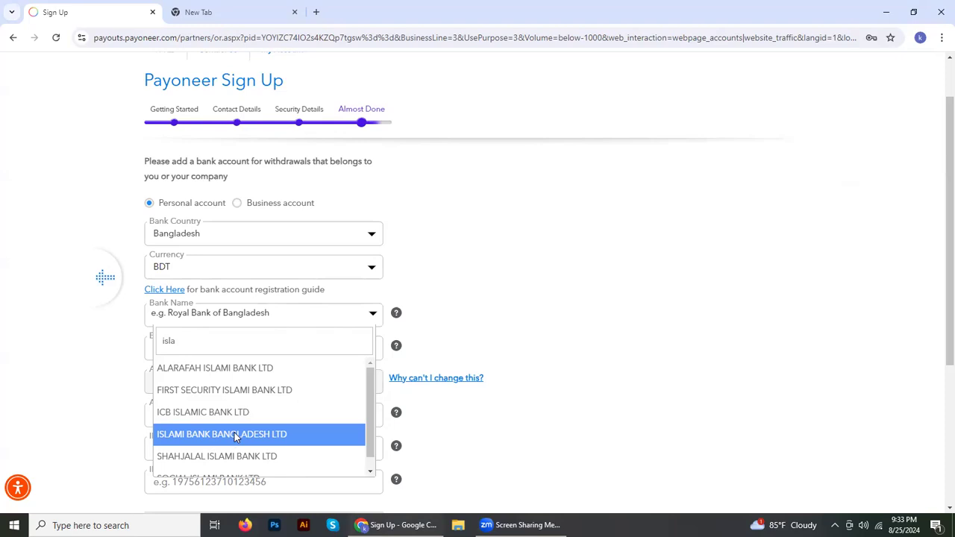
click(234, 437)
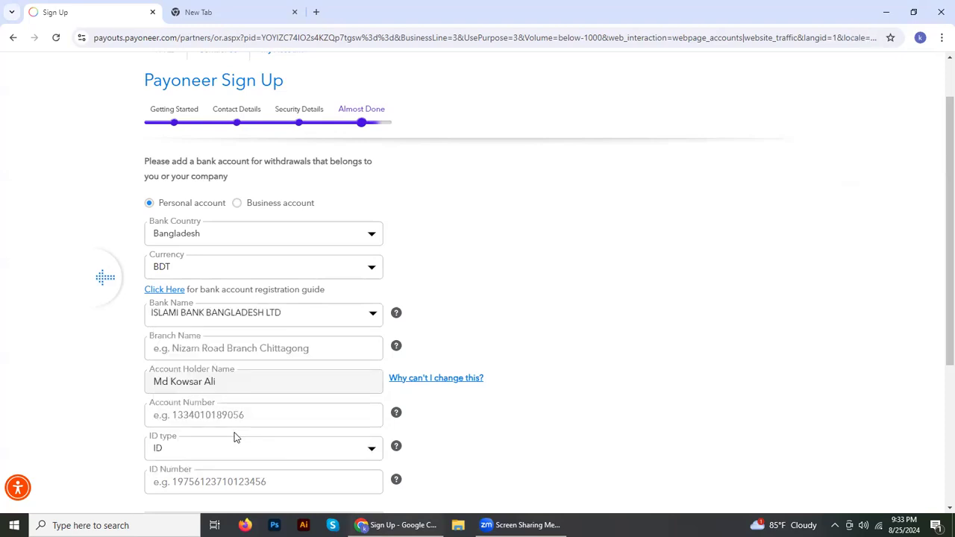
click(240, 349)
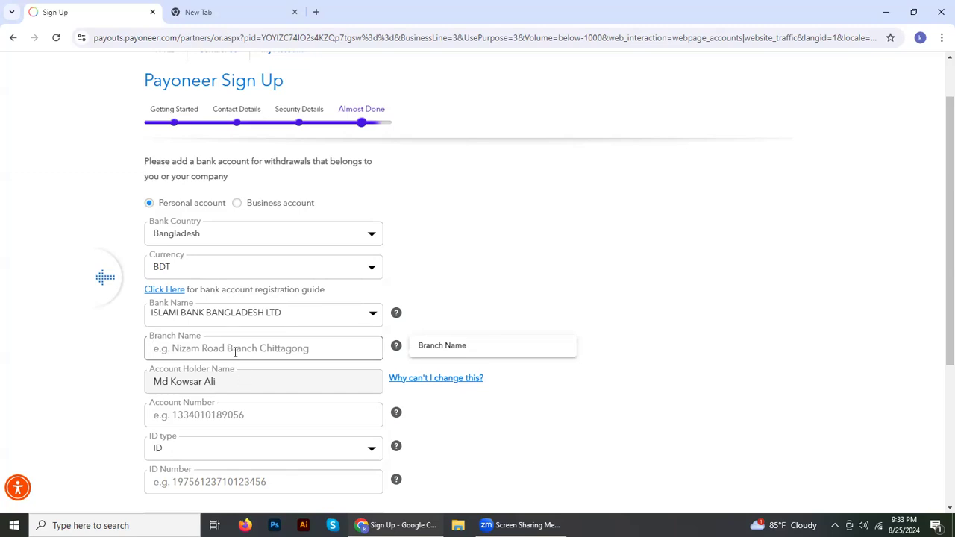
Step: Type Rohanpur into the Branch Name field, then move on to Account Number
text(R)
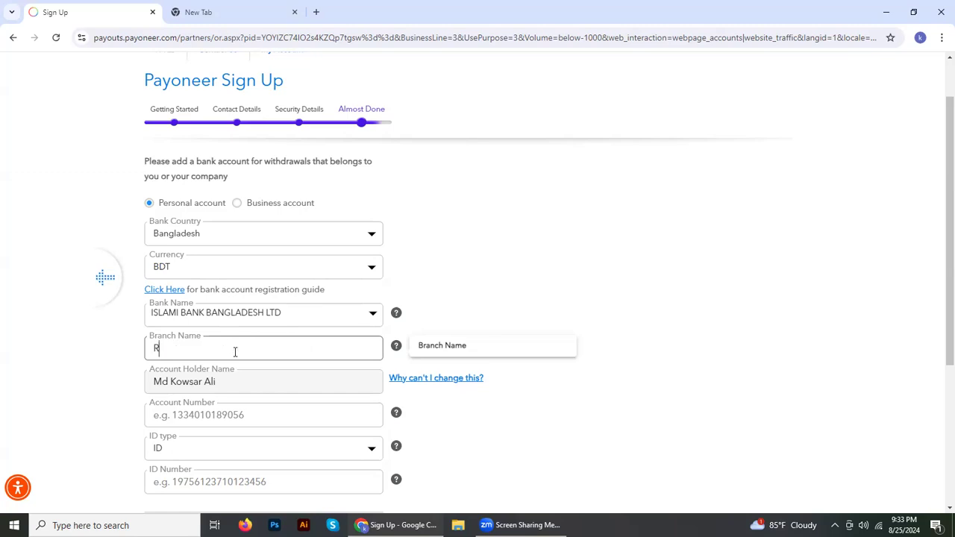
text(ohanpur)
click(263, 416)
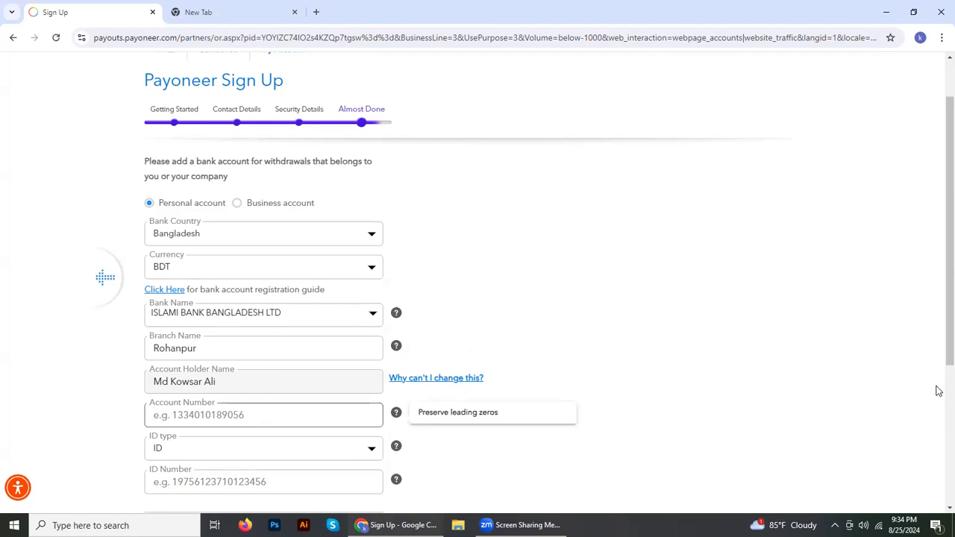
scroll(938, 391, down, 3)
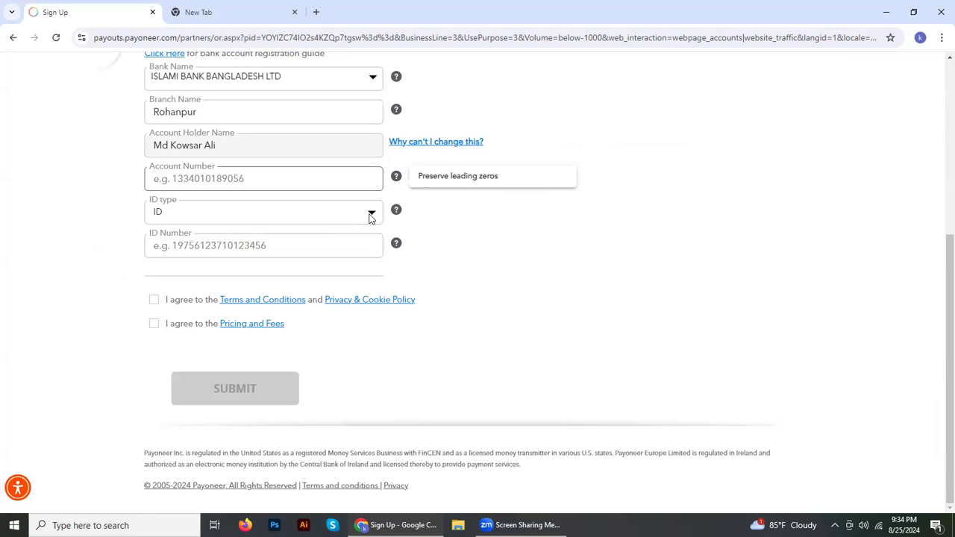
click(370, 216)
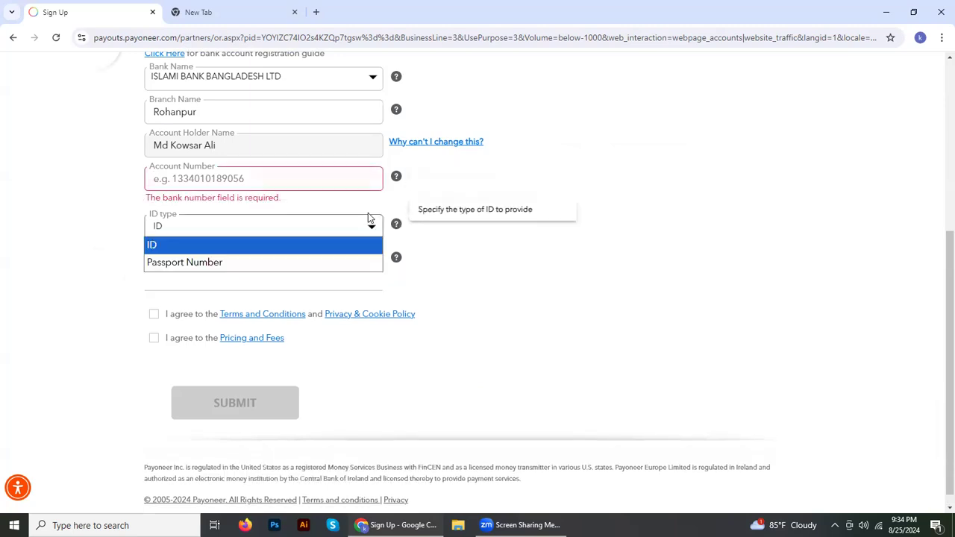
click(159, 246)
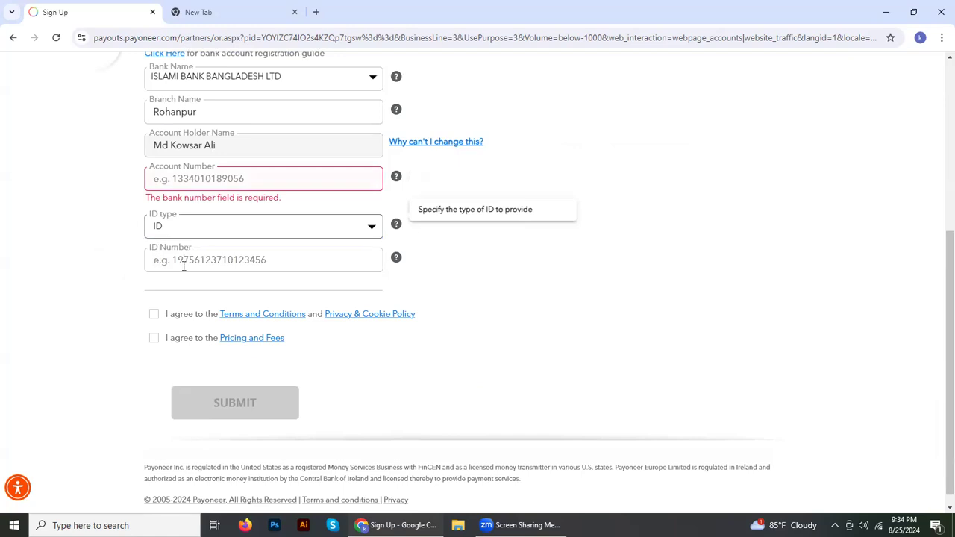
click(183, 266)
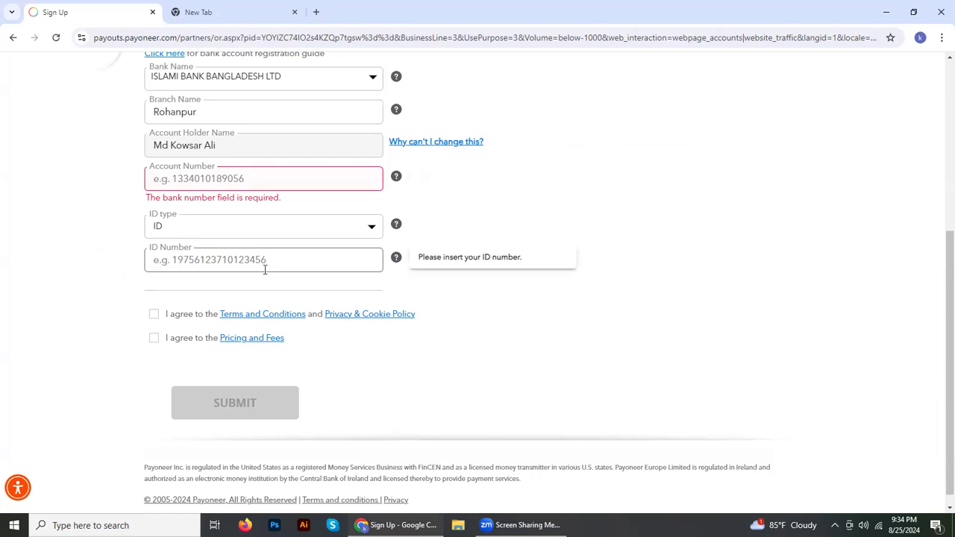
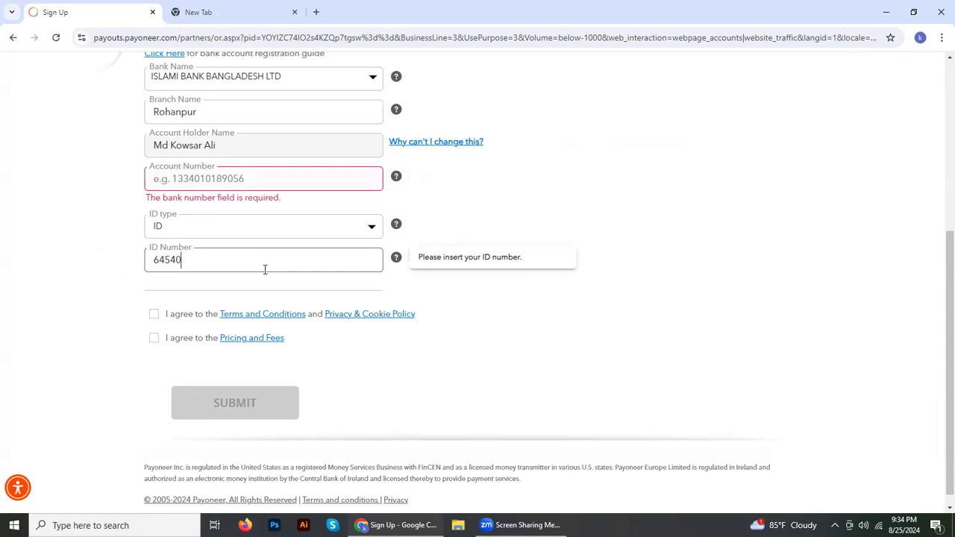
Step: Type the applicant's ID number into the ID Number field, then return to Account Number
key(shift+Tab)
key(shift+Tab)
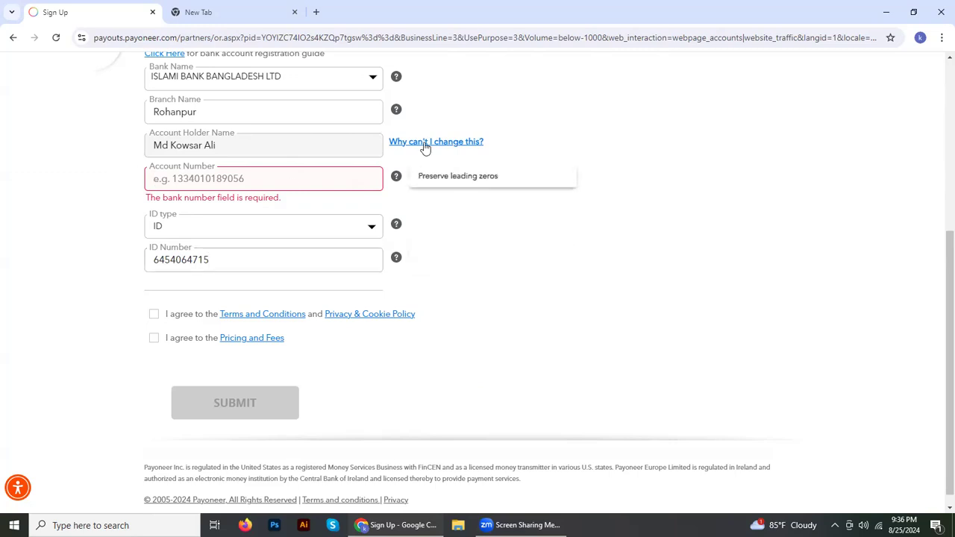
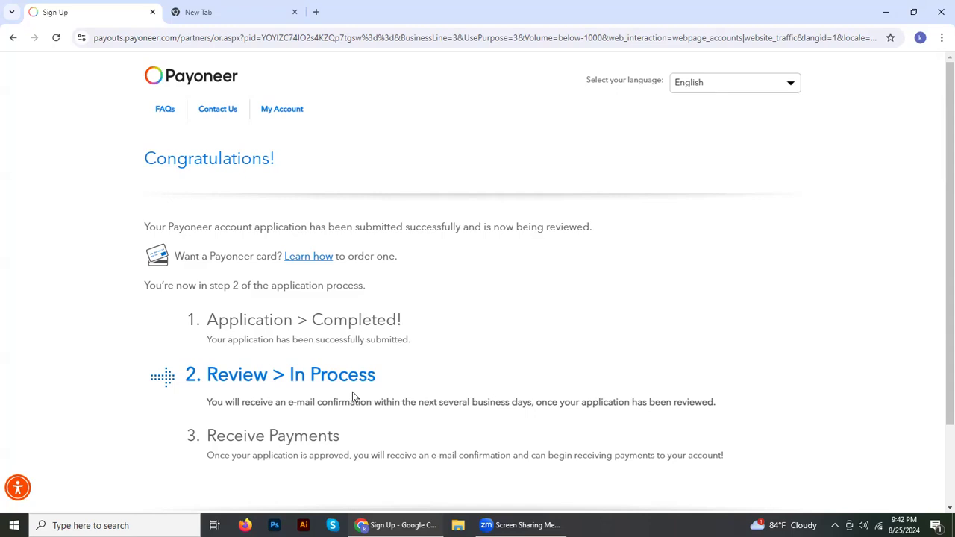
Step: Open Gmail from the Google page in the new tab
click(218, 15)
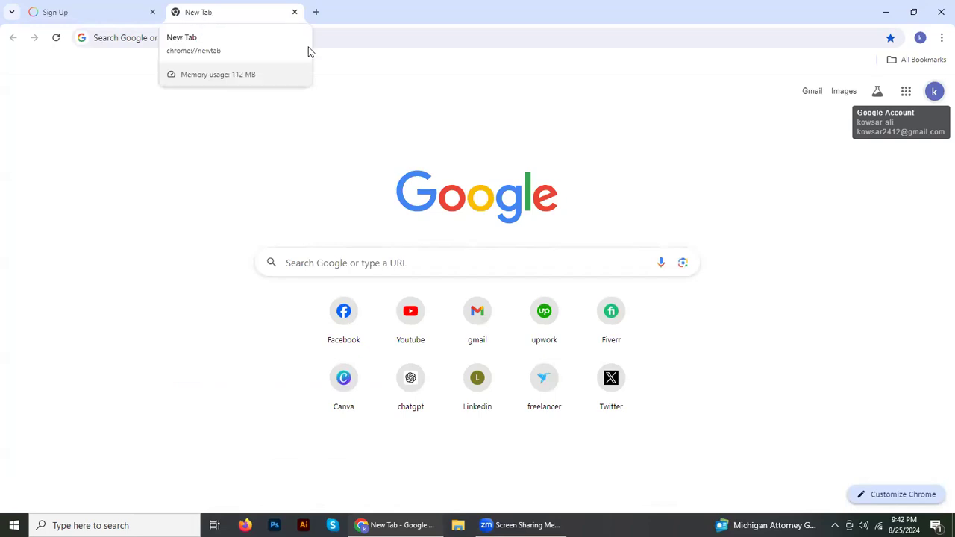
click(821, 91)
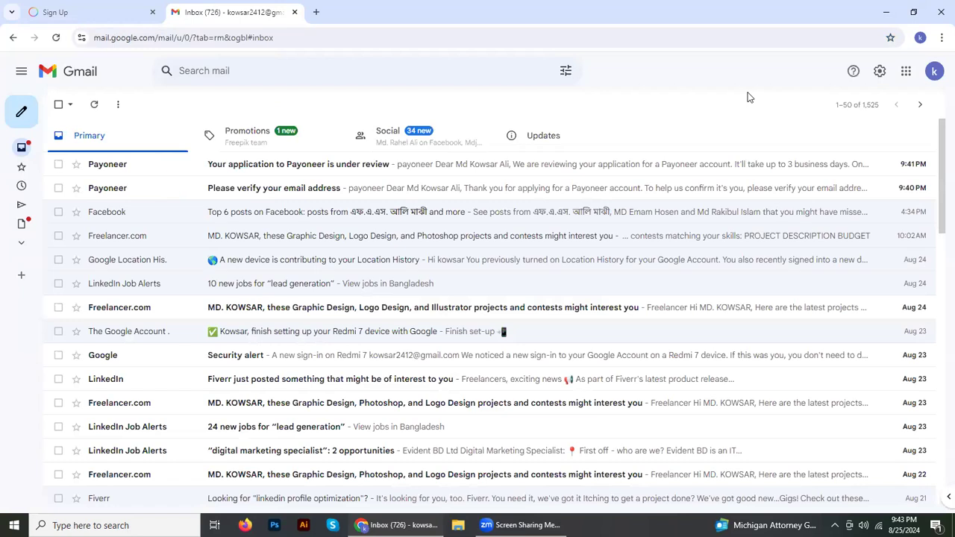
Step: Verify the Payoneer email address from the 'Please verify your email address' message and return to Gmail
click(280, 193)
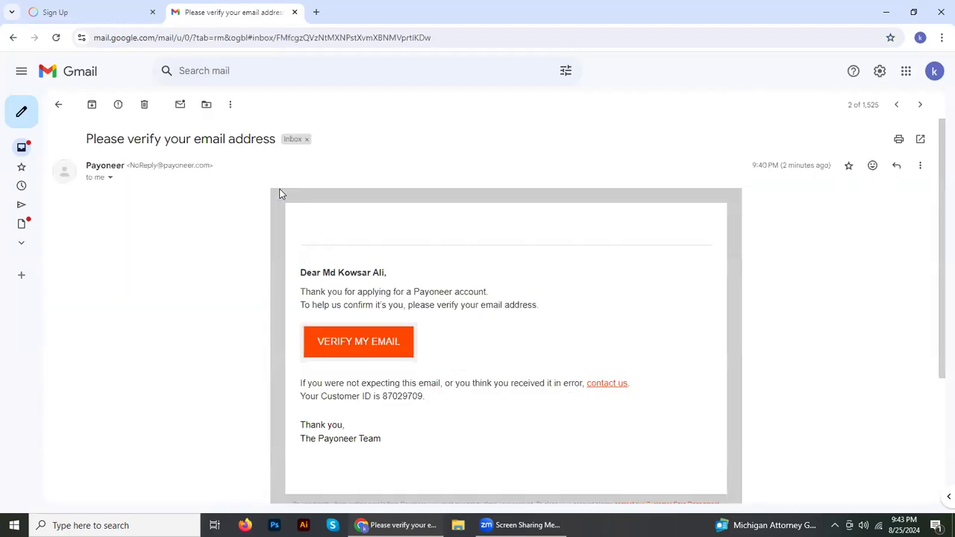
click(329, 359)
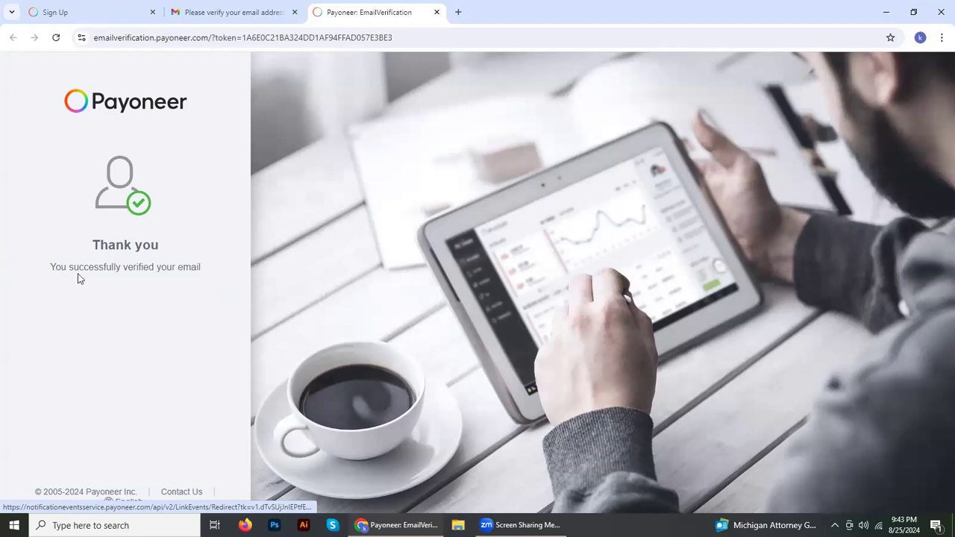
click(231, 18)
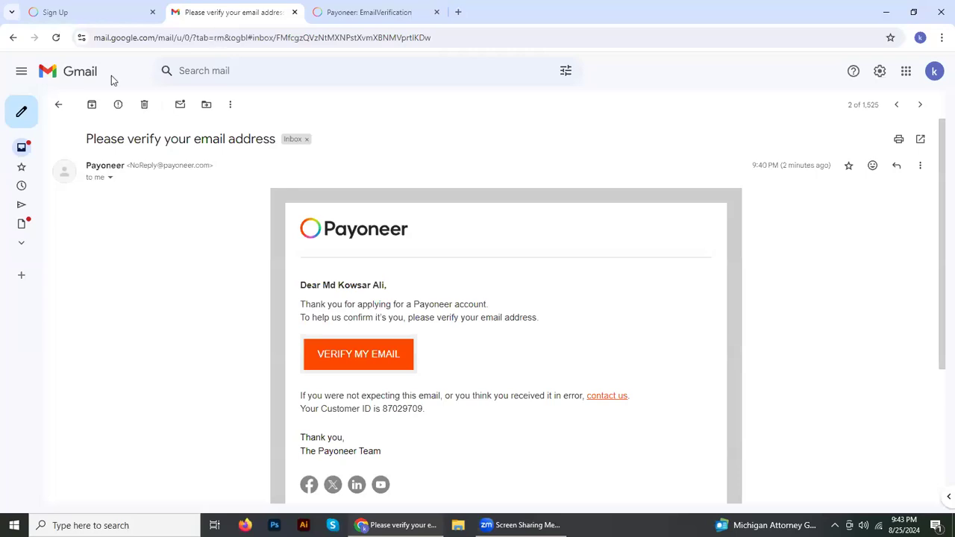
Step: Read 'Your application to Payoneer is under review', noting the 3 business days review time
click(57, 105)
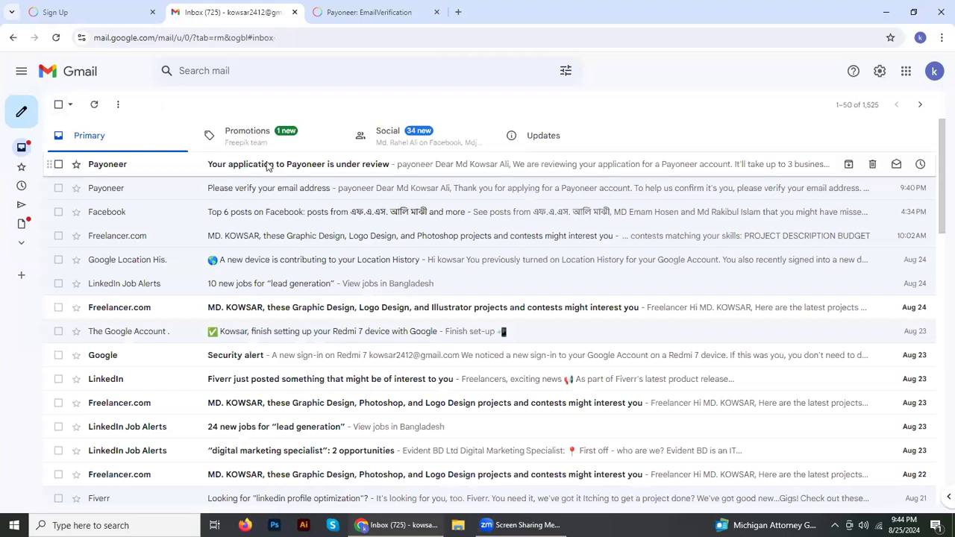
click(268, 165)
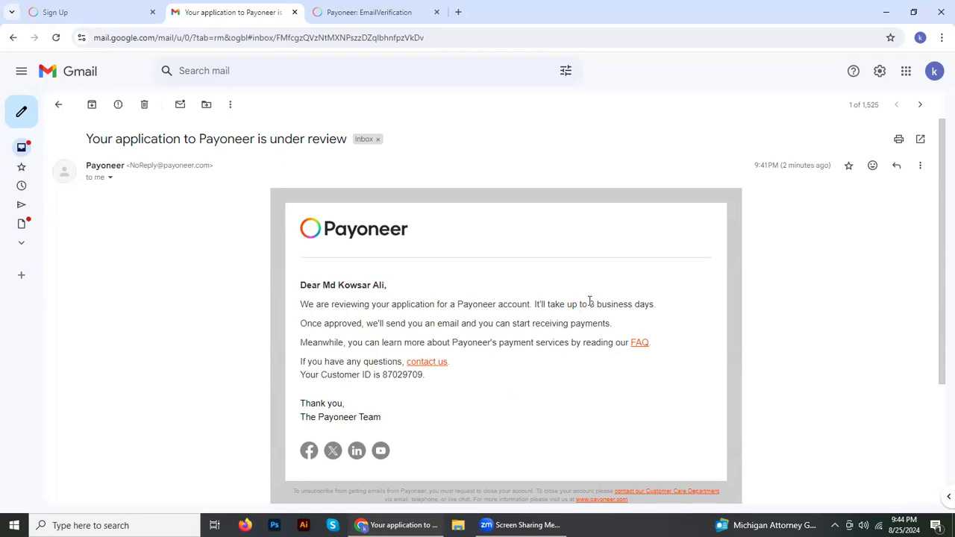
triple_click(663, 305)
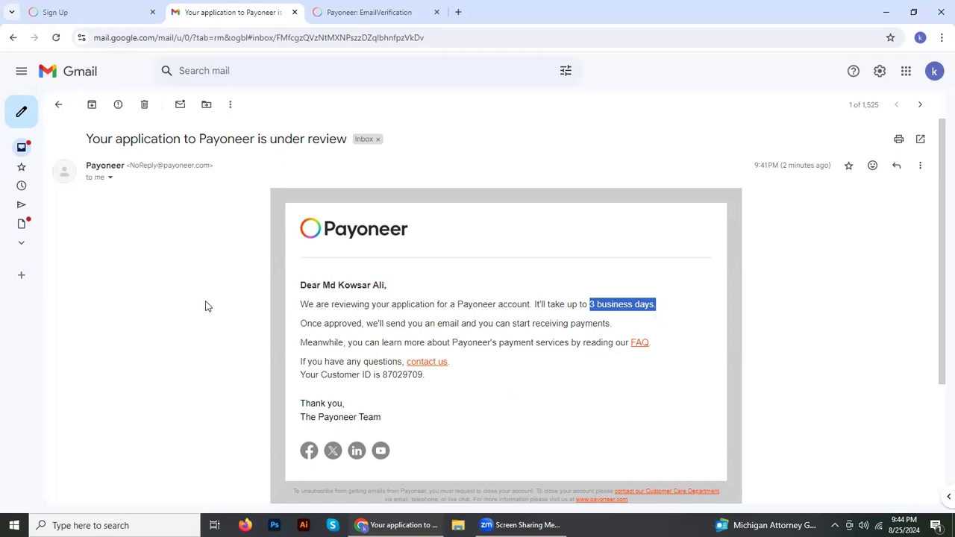
click(60, 108)
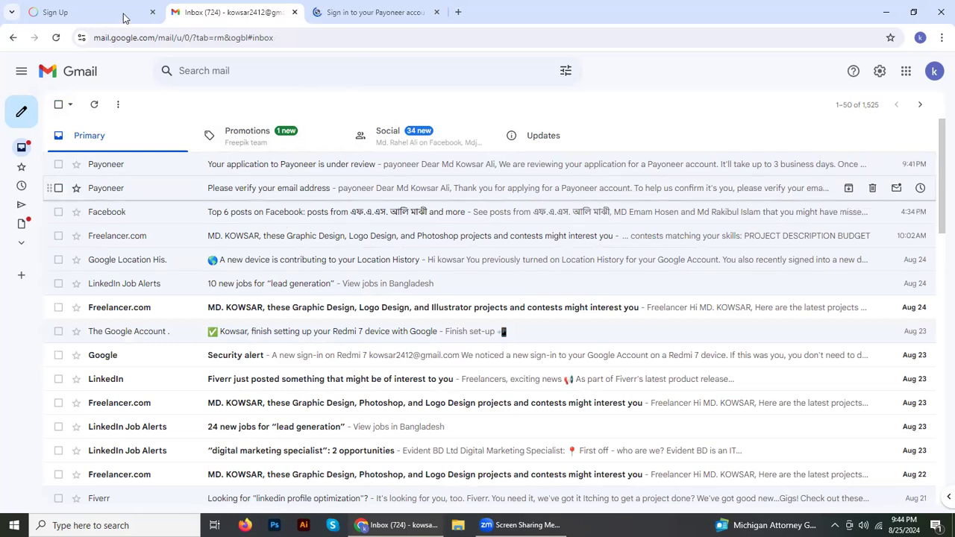
Step: Reload the Gmail inbox, then focus the Email or username field on Payoneer's sign-in page
click(346, 14)
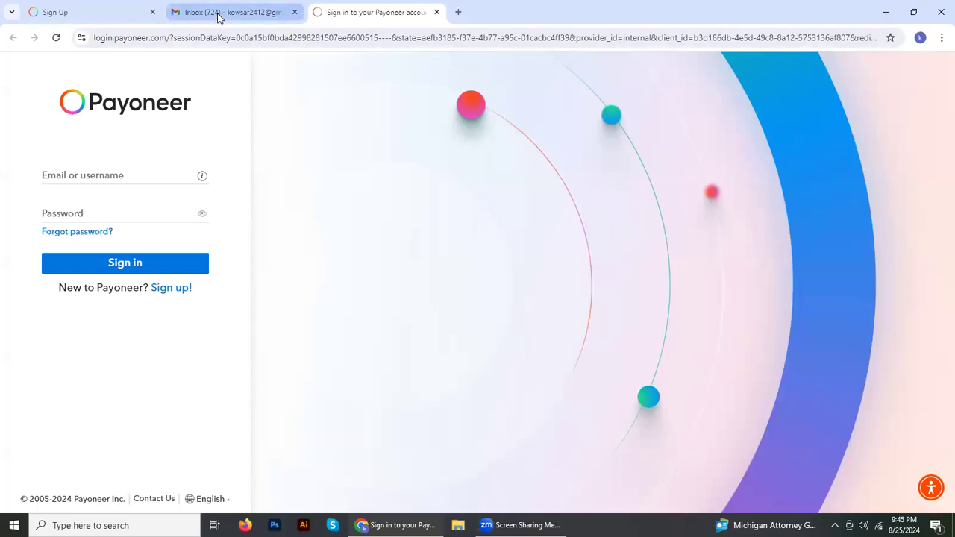
click(219, 17)
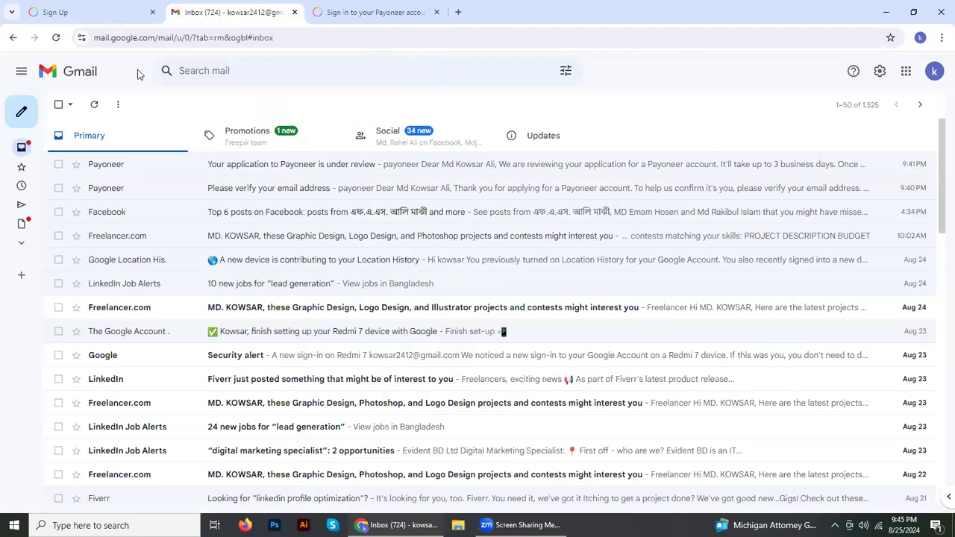
click(56, 39)
click(387, 19)
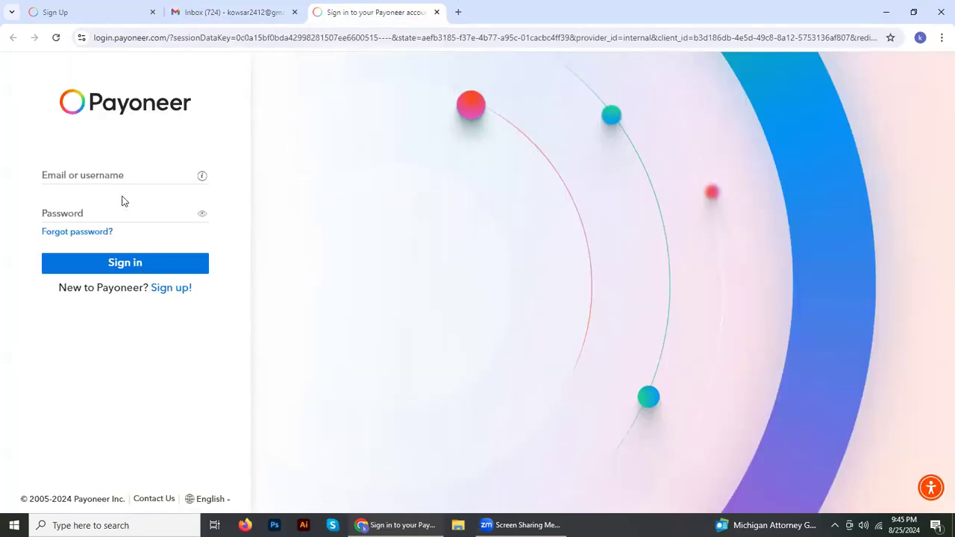
click(88, 178)
click(90, 176)
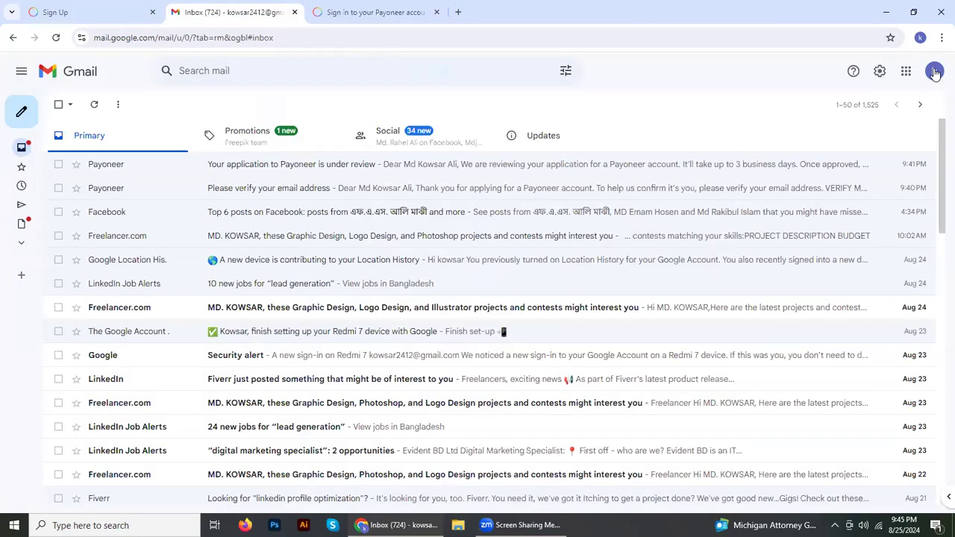
Step: Copy the account's email address from the Google account panel
click(934, 71)
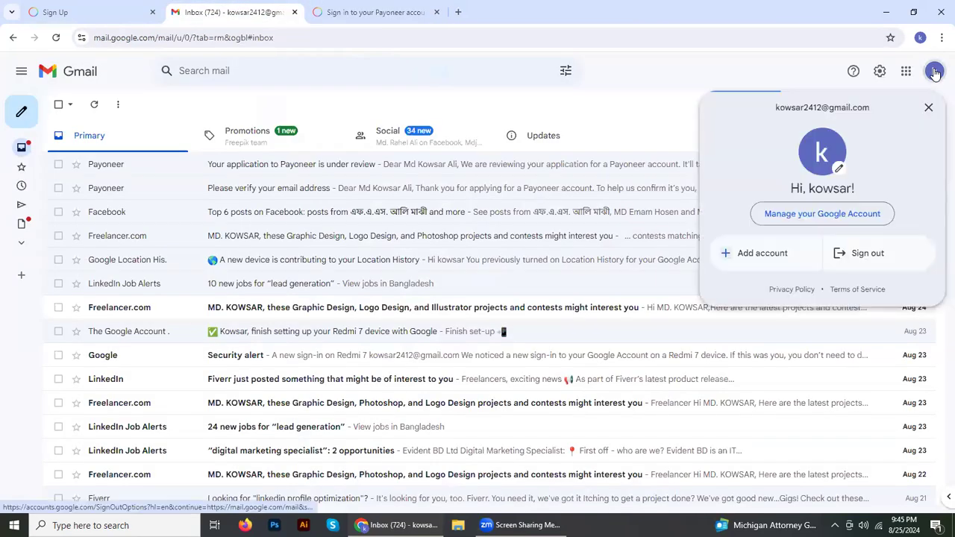
drag(775, 107, 876, 109)
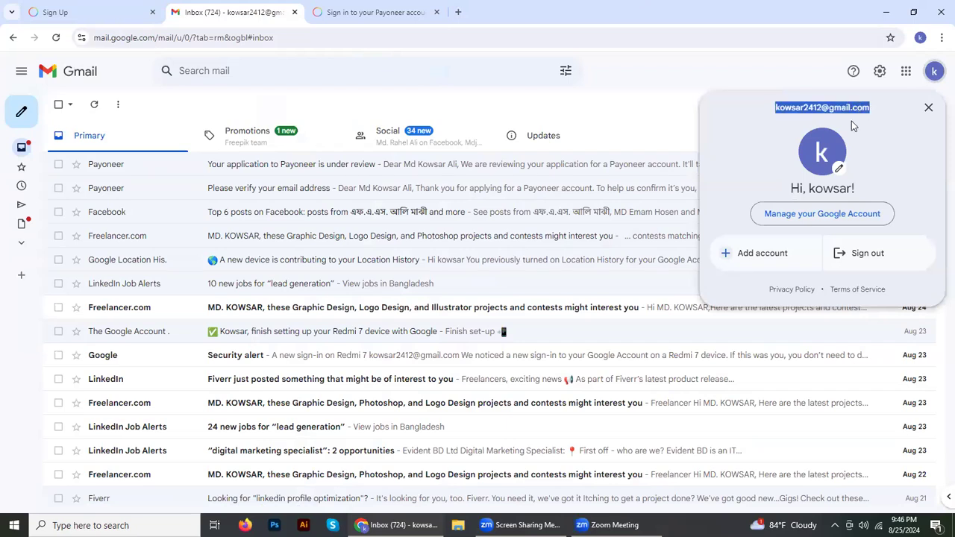
right_click(857, 114)
click(809, 124)
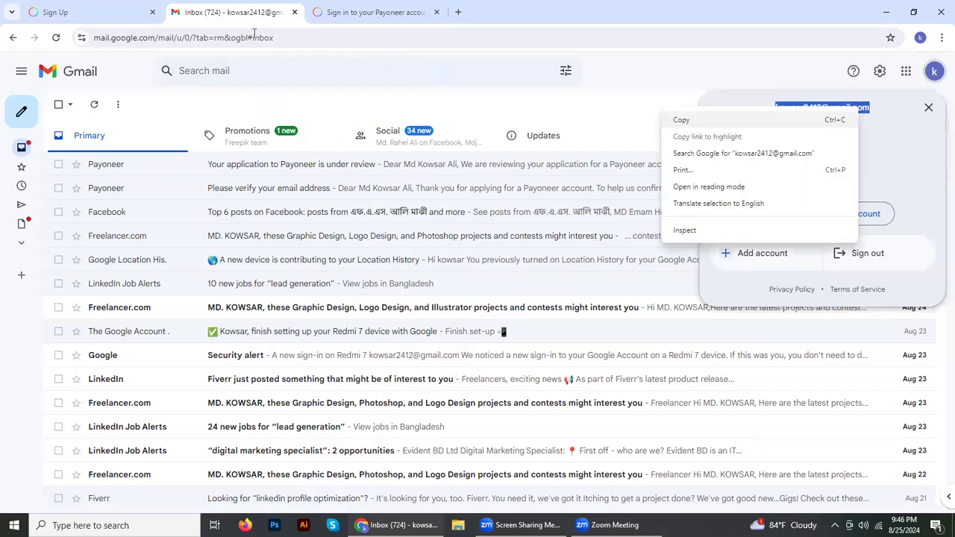
Step: Close the old sign-up tab and paste the email address into Payoneer's sign-in field
click(86, 12)
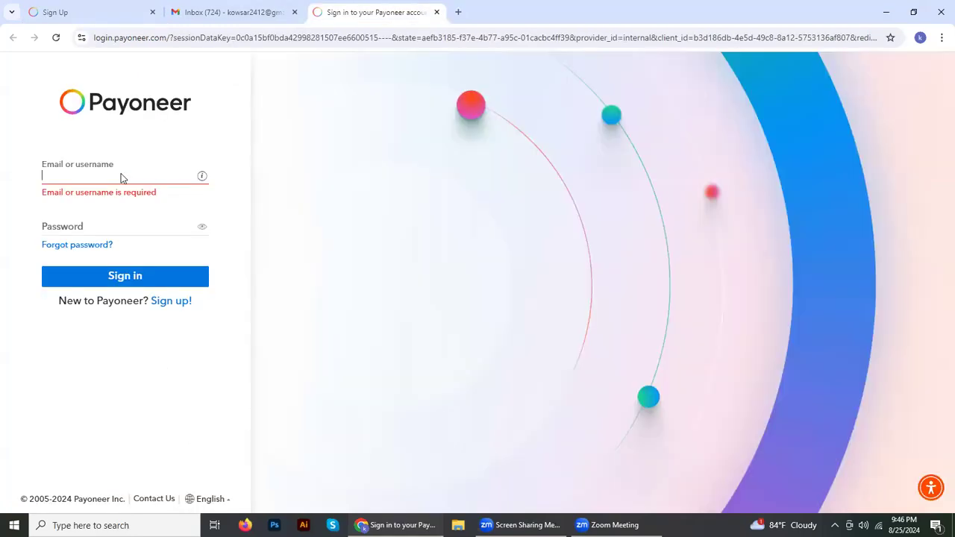
right_click(122, 179)
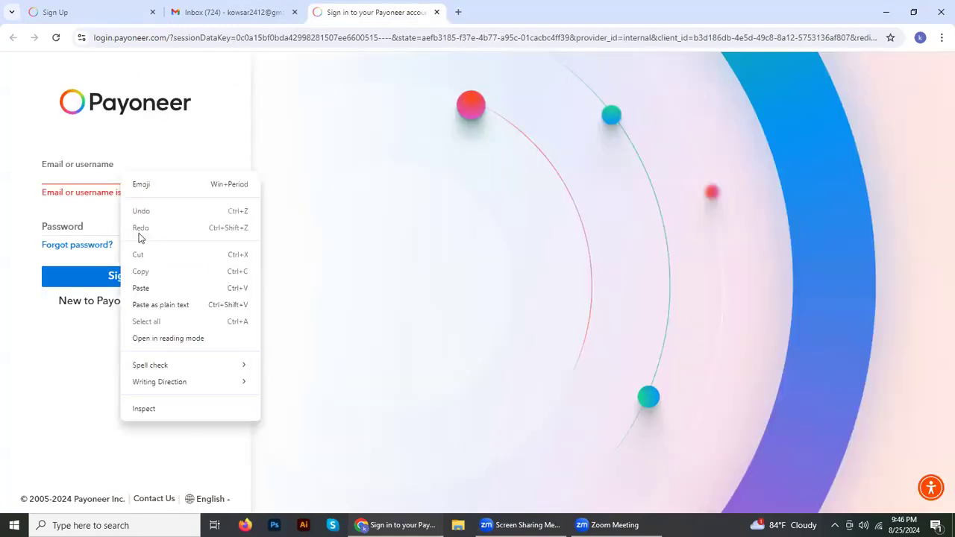
click(97, 174)
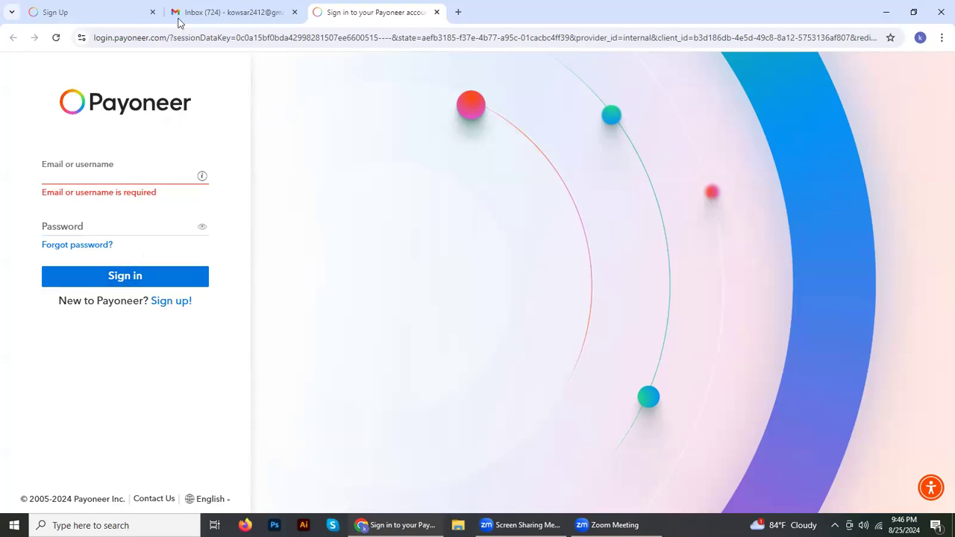
click(152, 15)
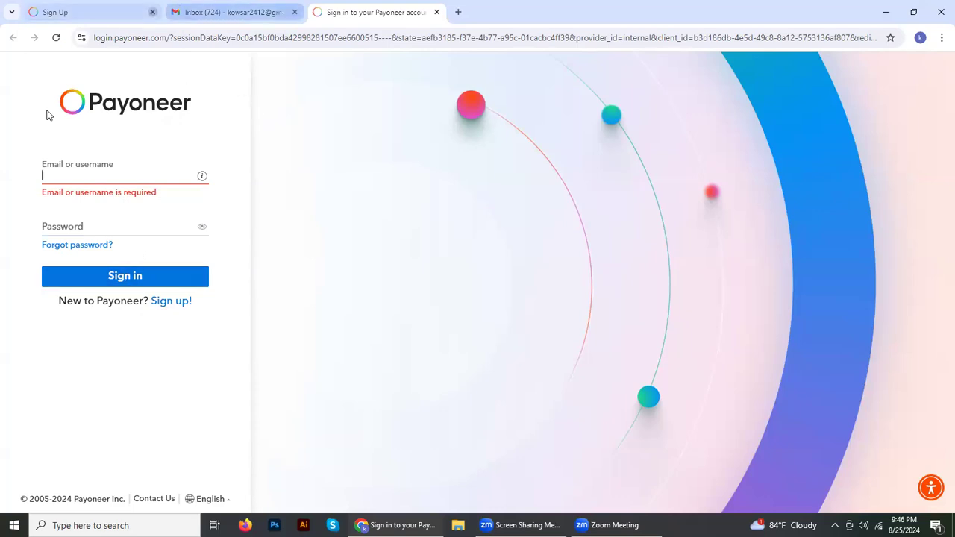
right_click(73, 177)
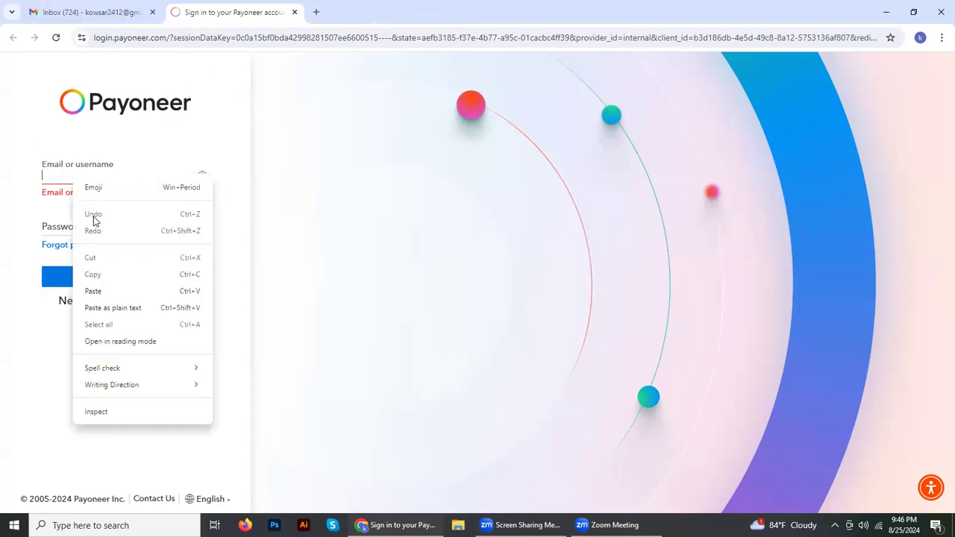
click(107, 289)
Step: Enter the account password and submit the Payoneer sign-in
click(131, 214)
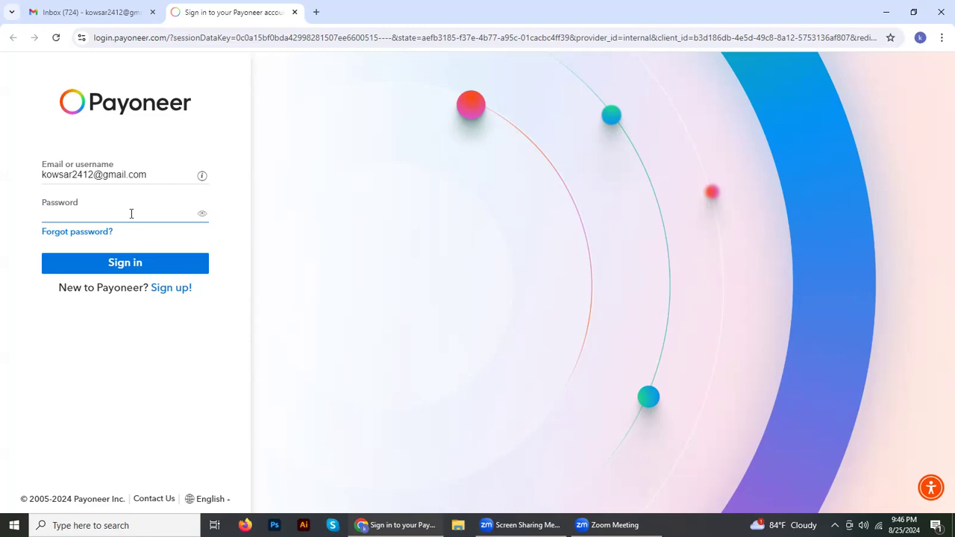
text(•••••)
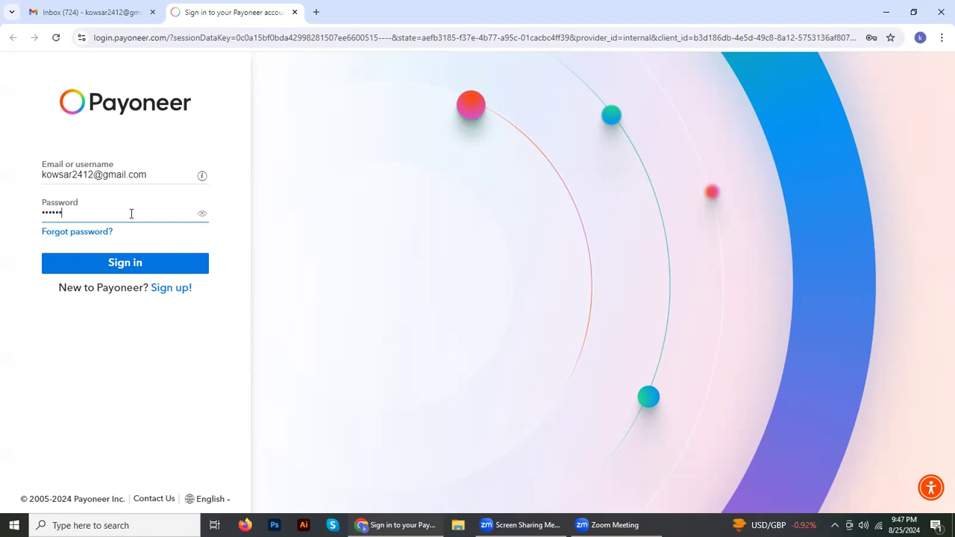
text(••••)
click(80, 265)
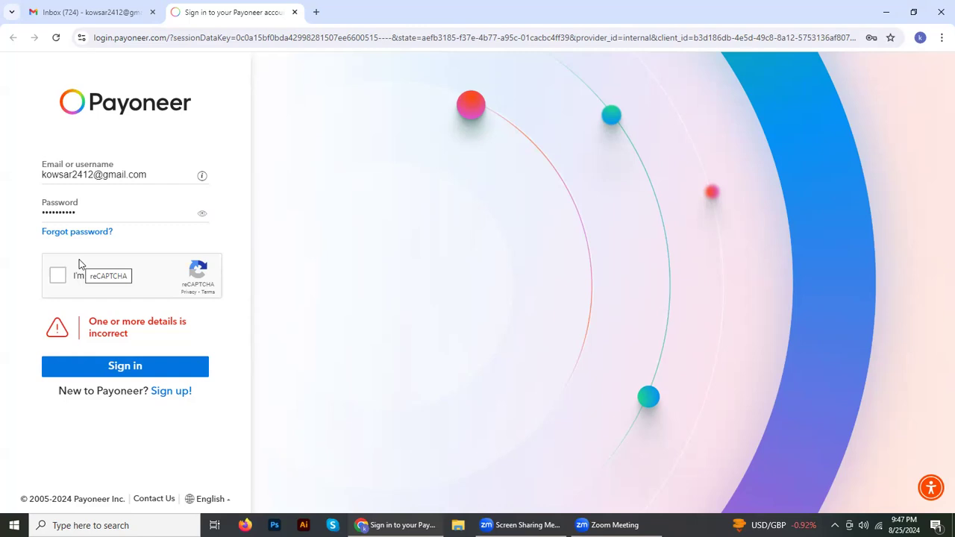
Step: After the incorrect-details error, replace the password with a retyped one
click(88, 214)
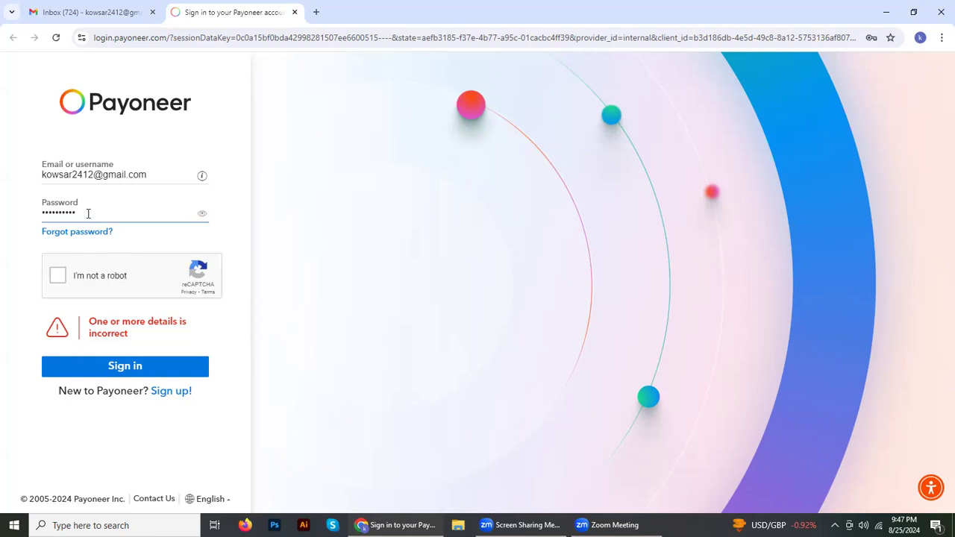
double_click(46, 215)
text(•)
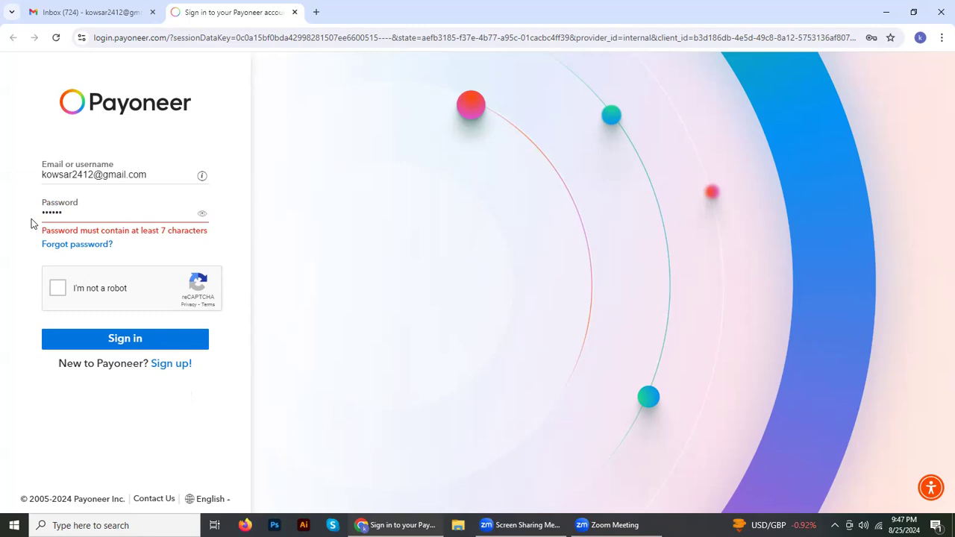
text(••••••)
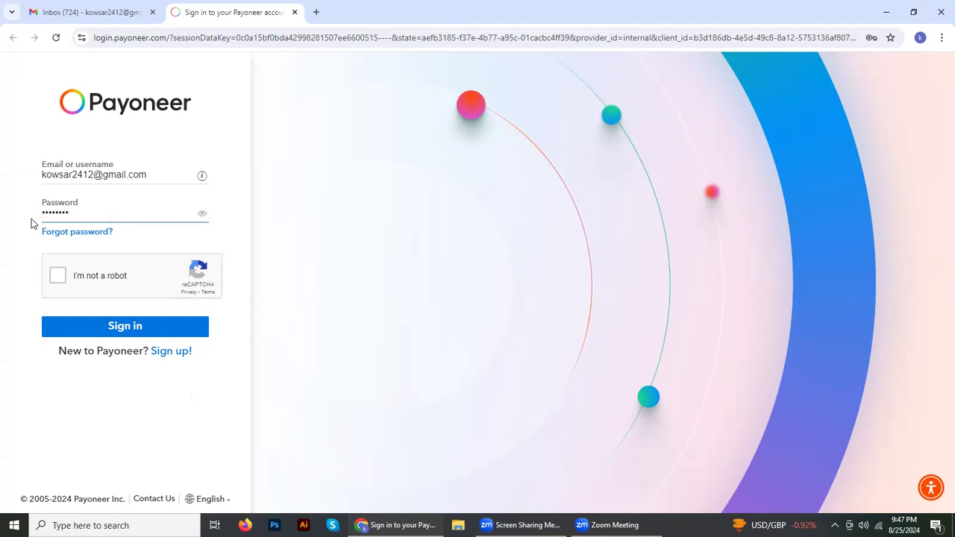
text(••)
Step: Pass the reCAPTCHA by selecting the three bridge images and resubmit the sign-in
click(91, 329)
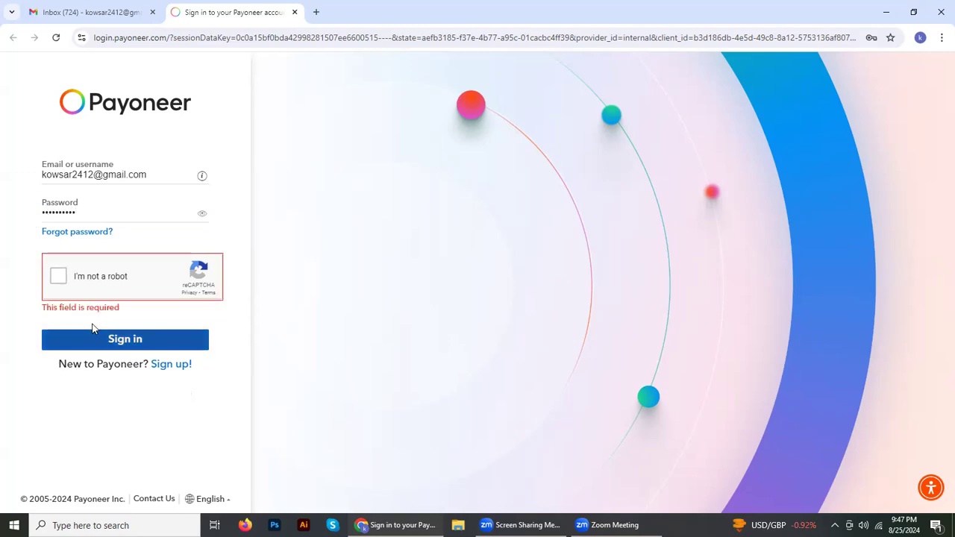
click(60, 277)
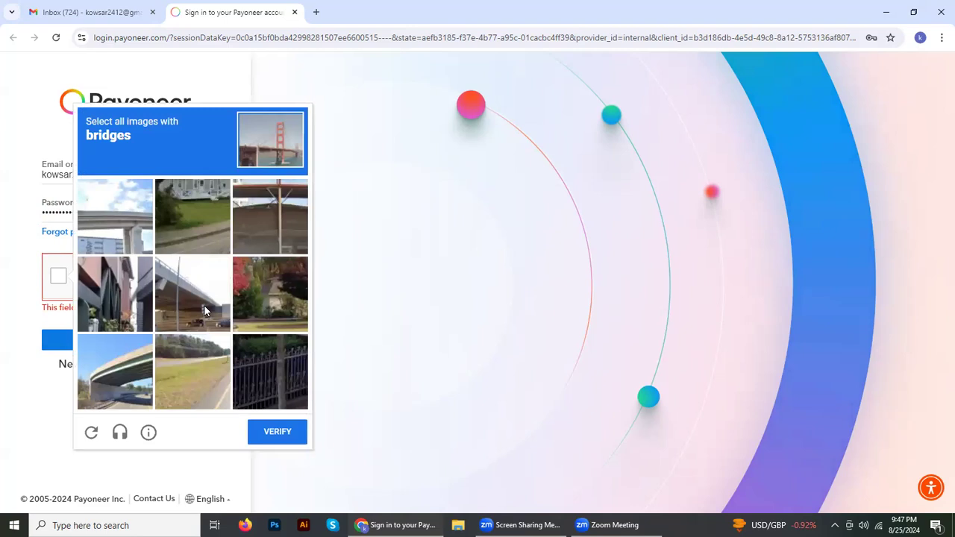
click(132, 228)
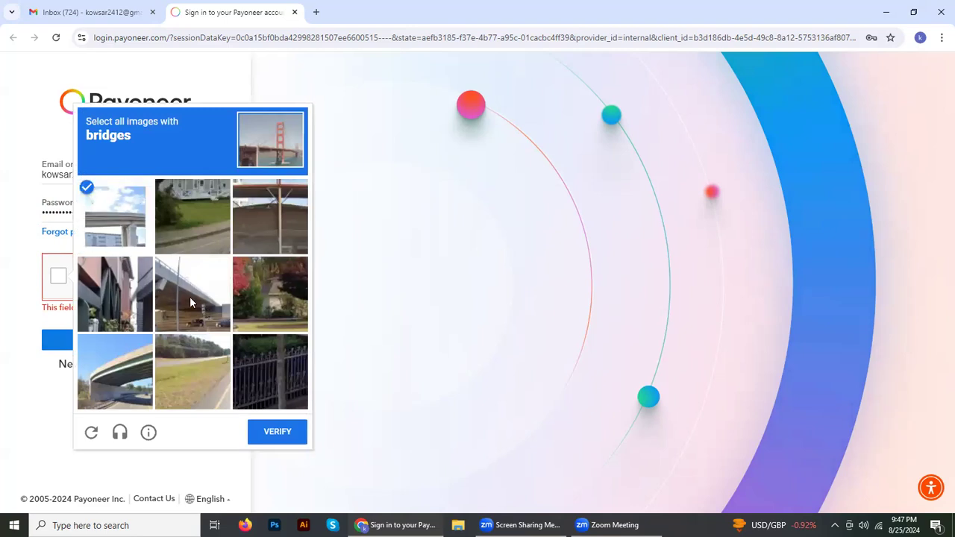
click(191, 299)
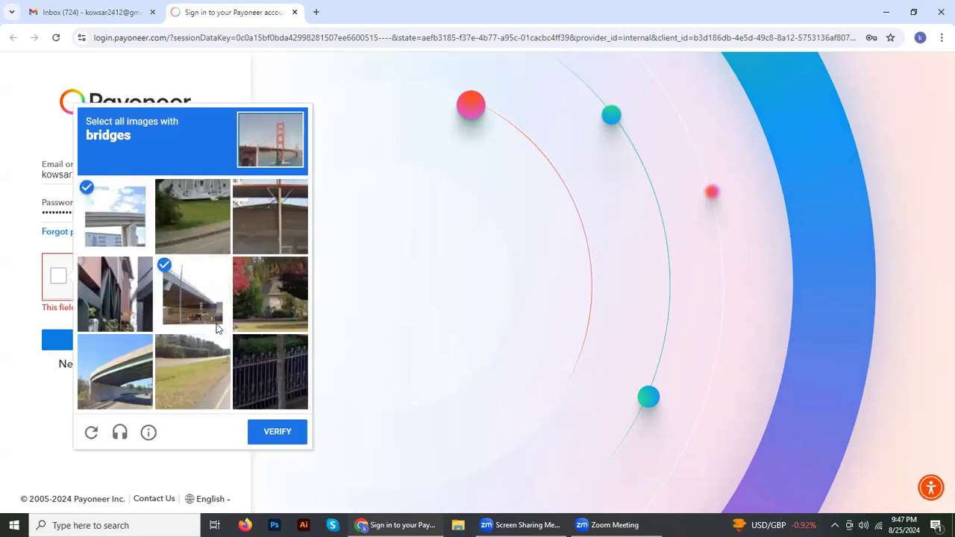
click(112, 365)
click(266, 439)
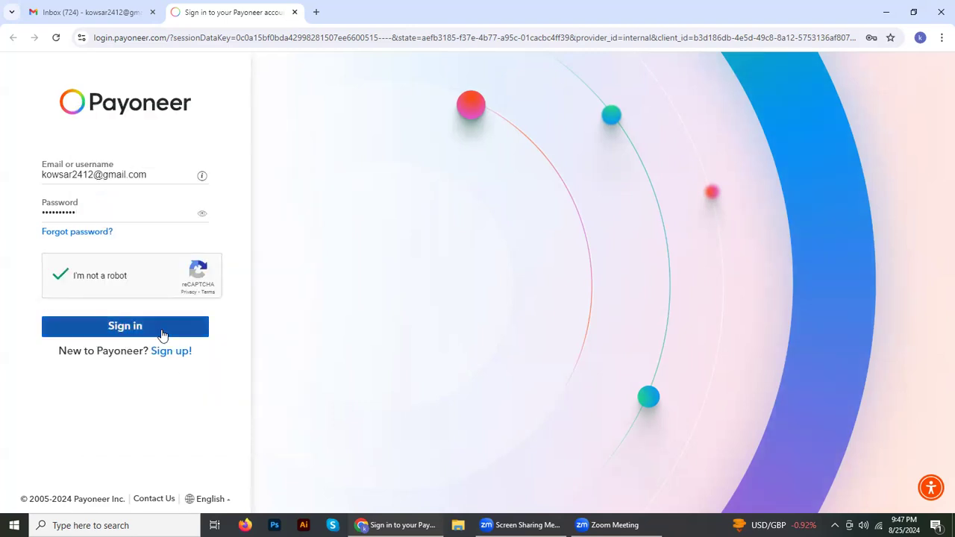
click(161, 330)
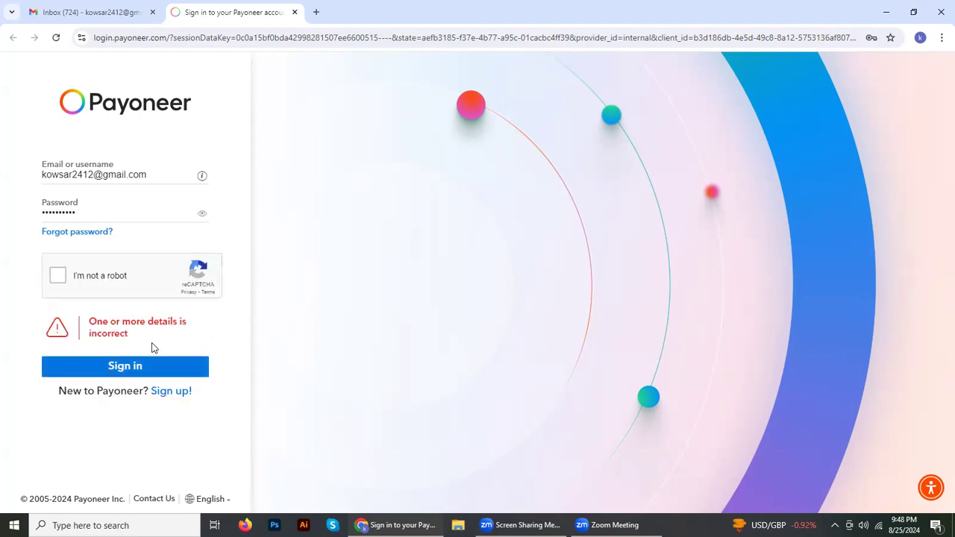
Step: Pass the reCAPTCHA with the three stairs images and submit the sign-in again
click(58, 277)
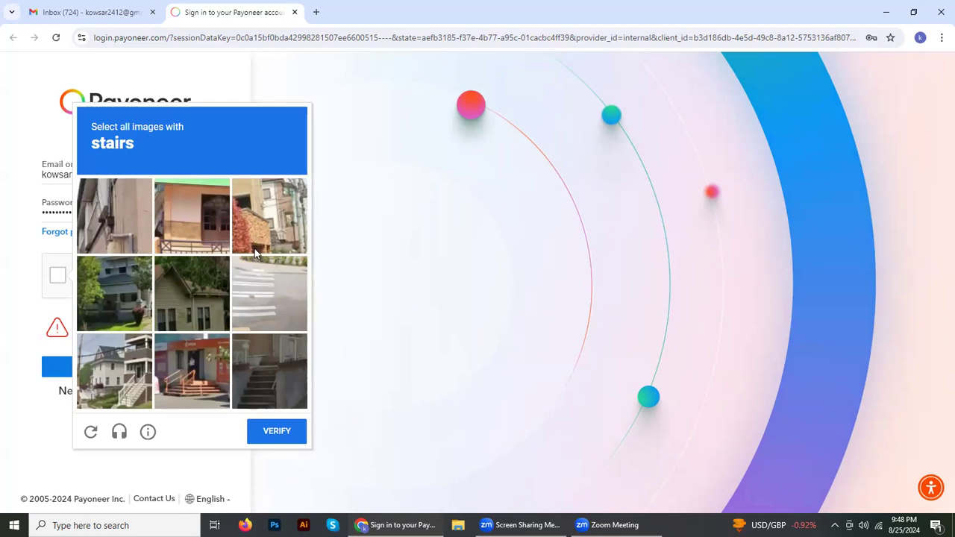
click(138, 378)
click(207, 385)
click(277, 386)
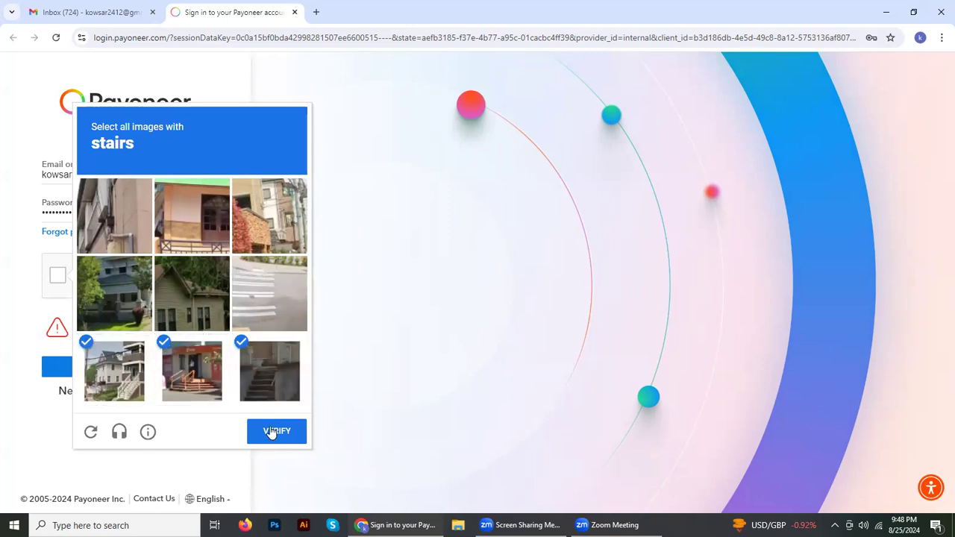
click(271, 432)
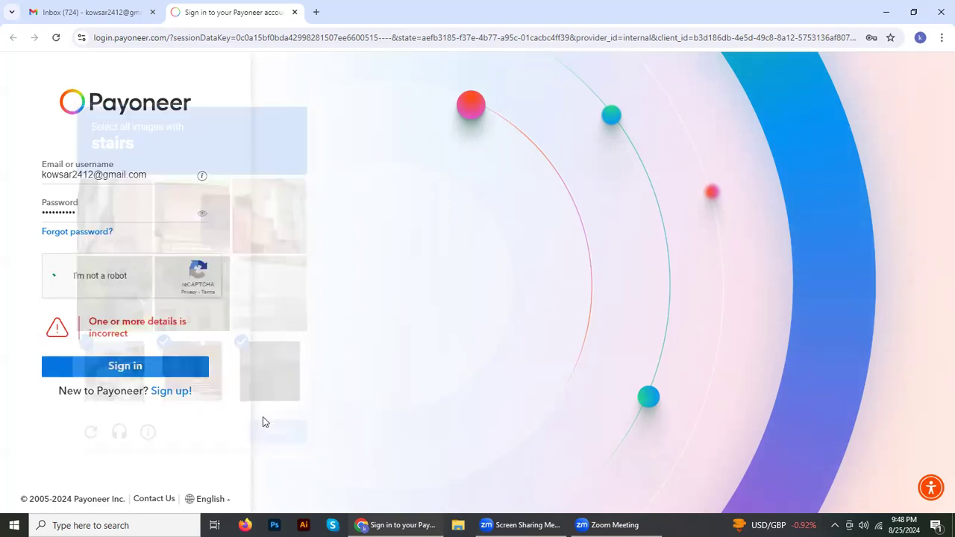
click(157, 368)
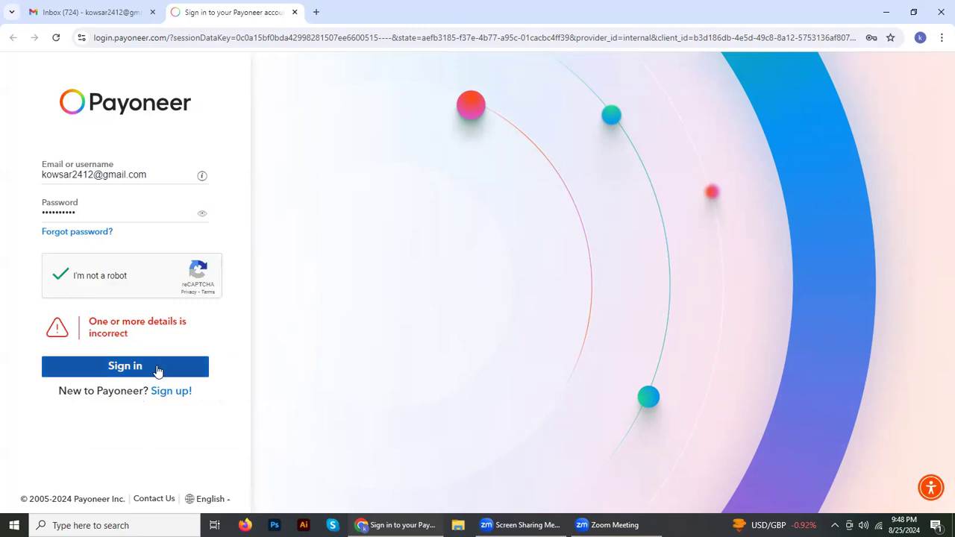
click(157, 371)
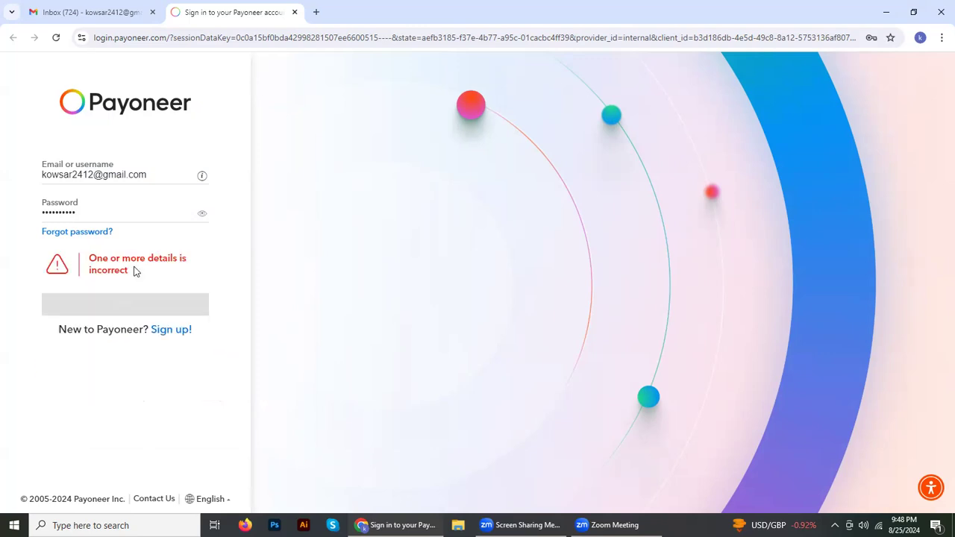
click(127, 209)
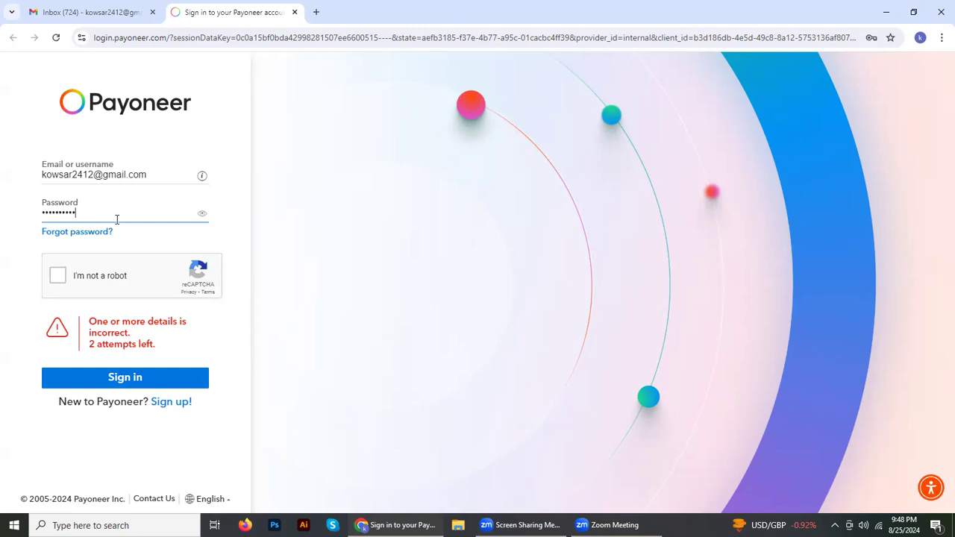
Step: Clear the password and retype the account's Gmail address in Email or username
key(BackSpace)
key(BackSpace)
key(BackSpace)
key(BackSpace)
key(BackSpace)
key(BackSpace)
key(BackSpace)
key(BackSpace)
key(BackSpace)
key(BackSpace)
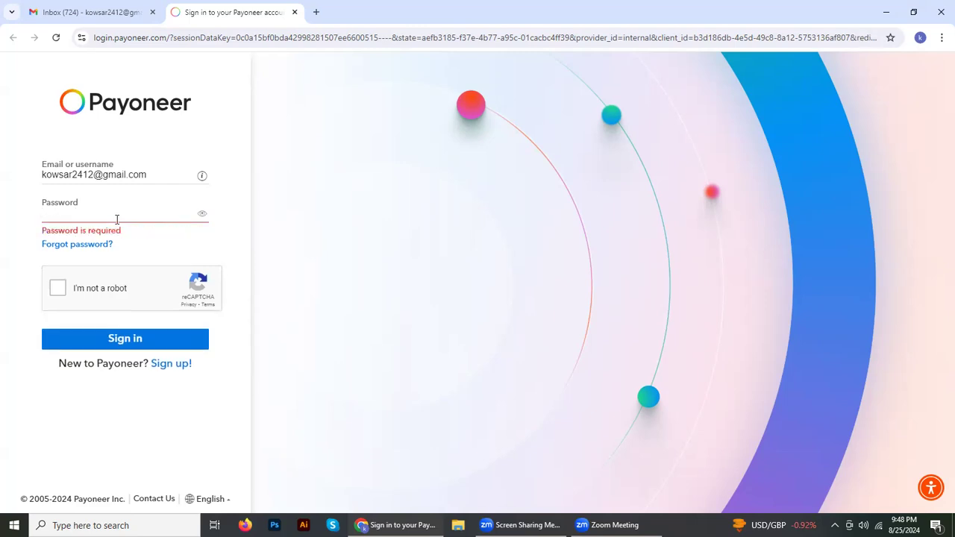
click(137, 177)
drag(146, 176, 36, 185)
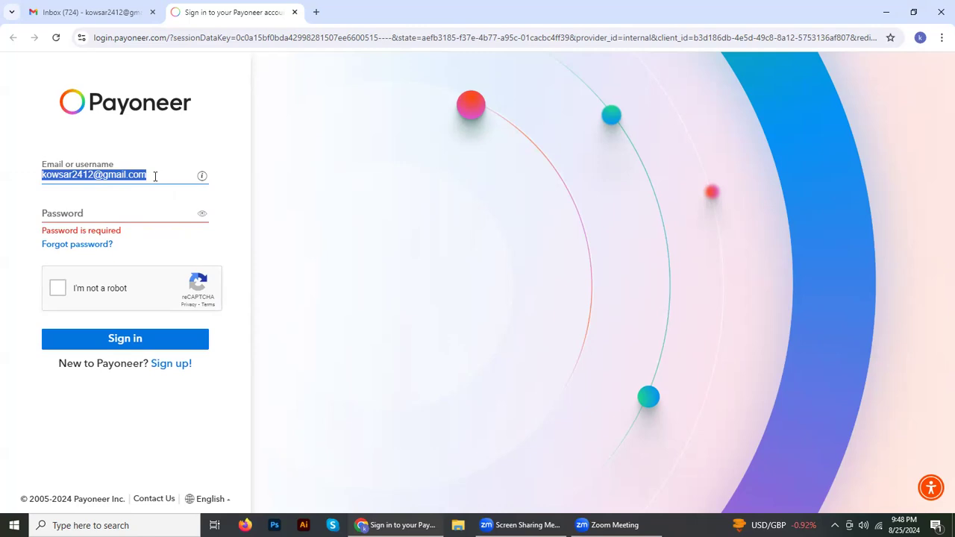
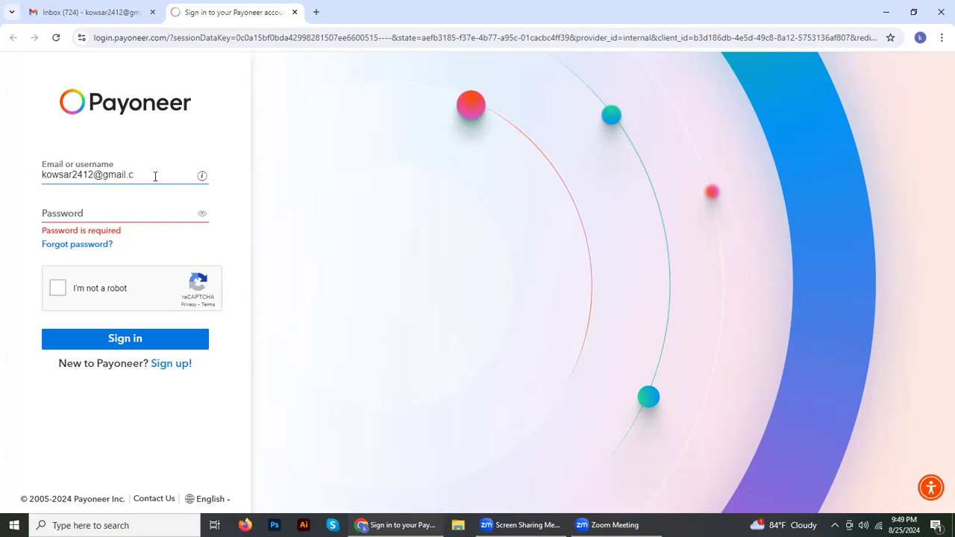
Step: Enter a new password in the Password field by pasting and typing extra characters
click(110, 219)
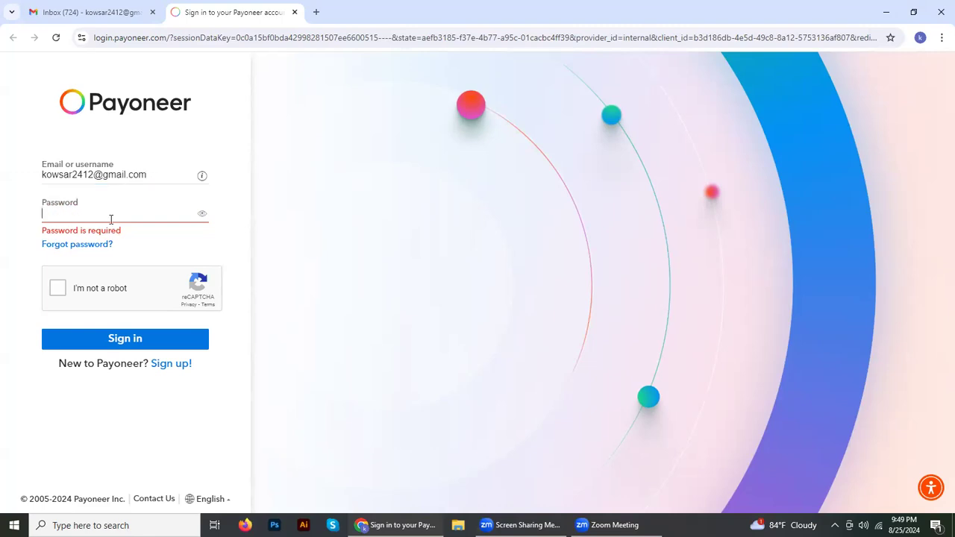
key(ctrl+v)
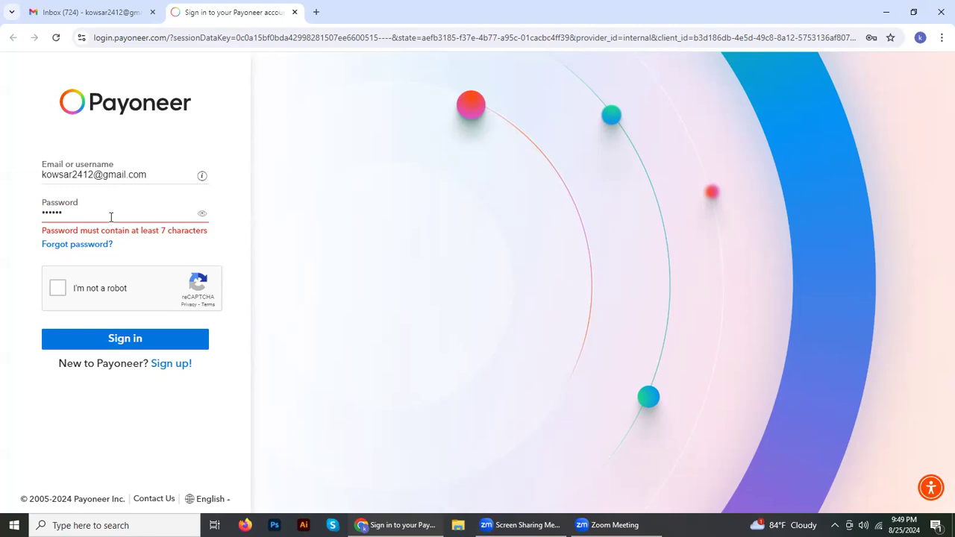
text(••)
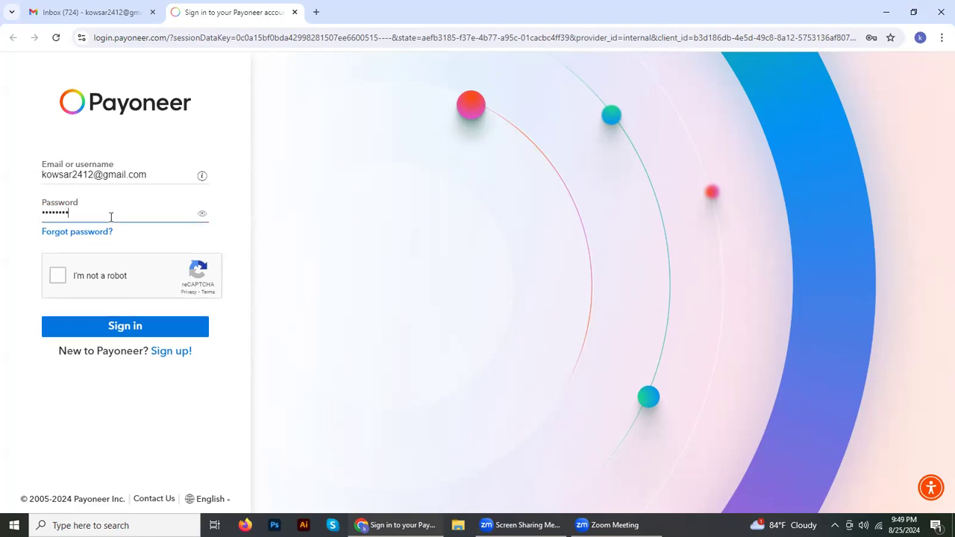
text(•)
Step: Solve the stairs reCAPTCHA again and submit the sign-in with the new details
click(58, 276)
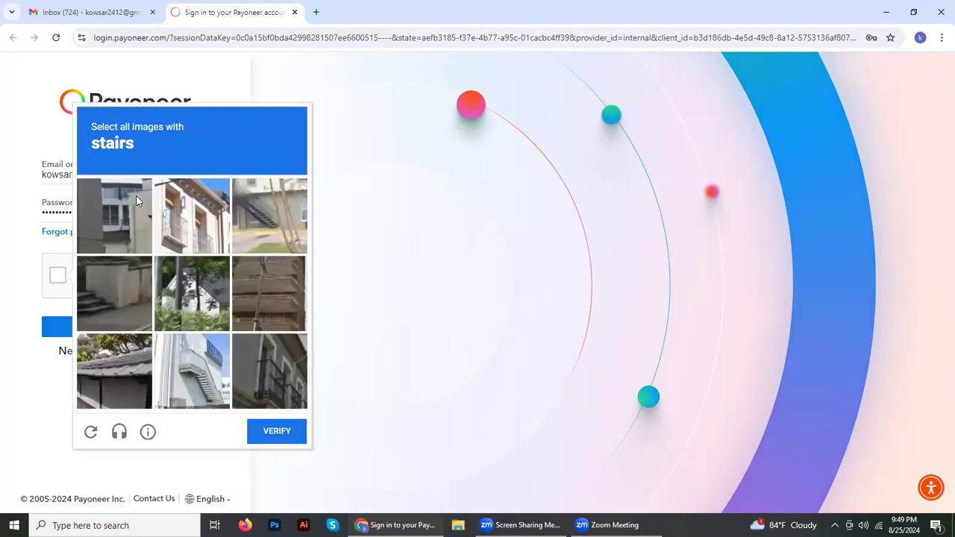
click(266, 223)
click(115, 314)
click(214, 389)
click(273, 433)
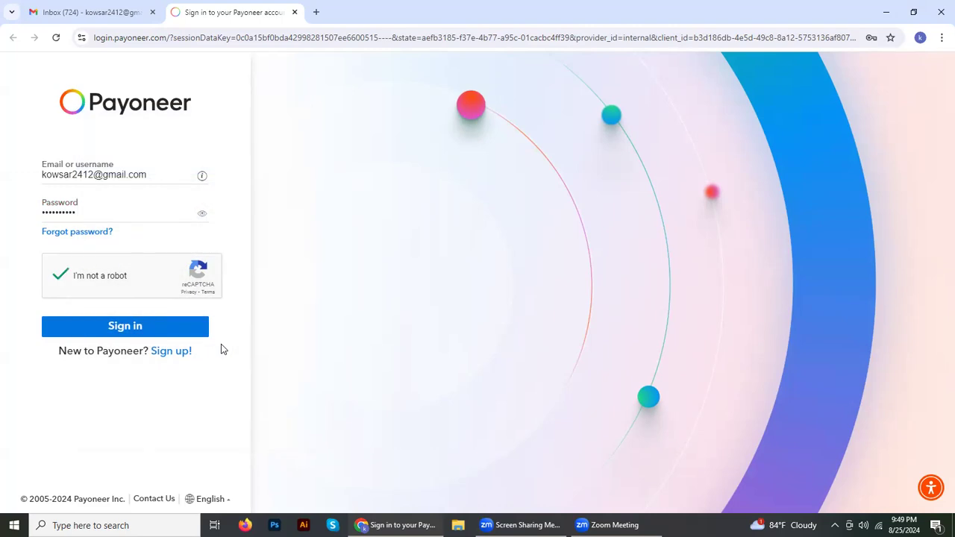
click(165, 326)
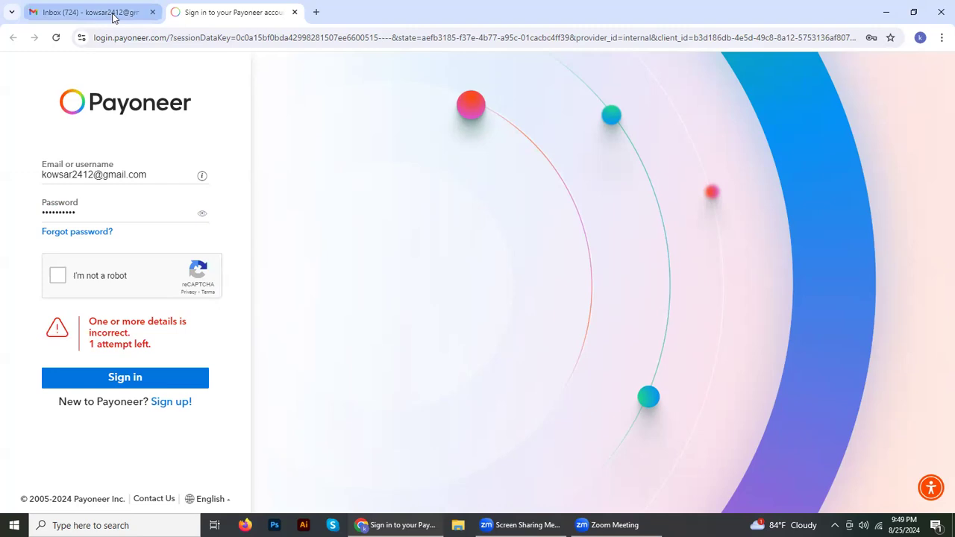
mouse_move(109, 15)
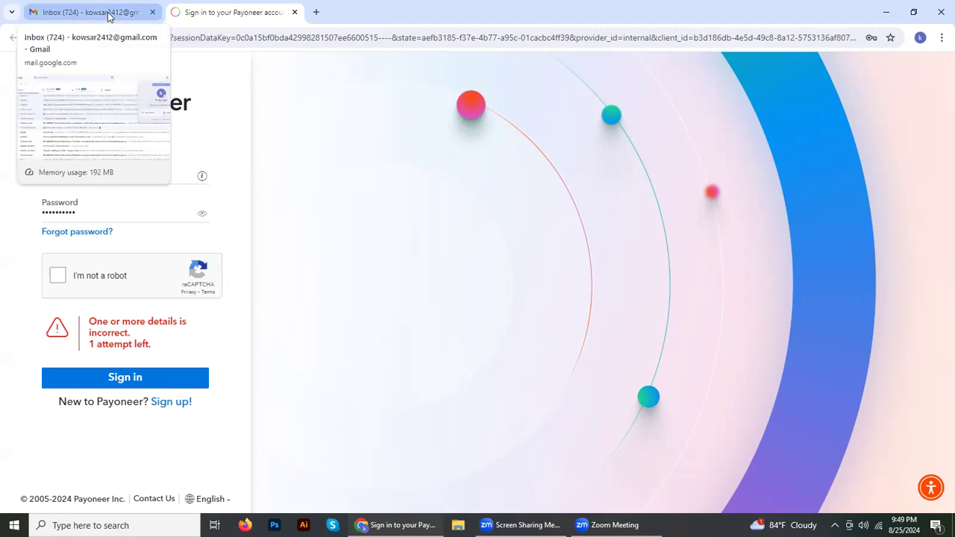
Step: Refresh the Gmail inbox showing Payoneer's "under review" email, then close the Payoneer sign-in tab
click(109, 15)
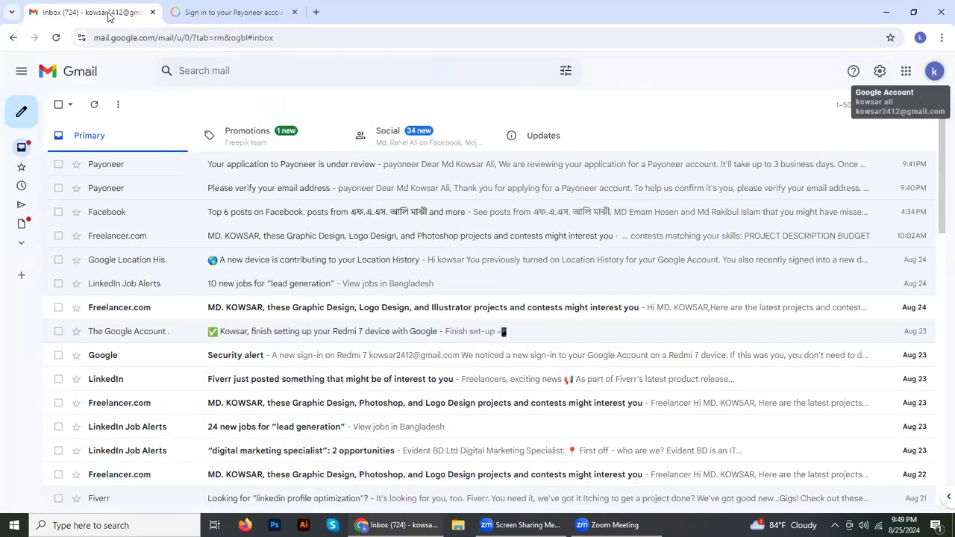
click(96, 108)
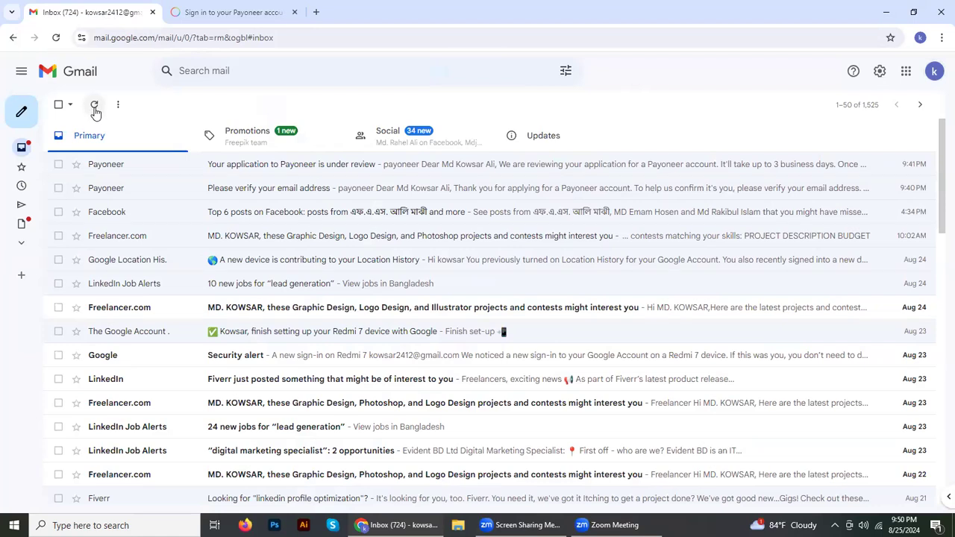
click(56, 38)
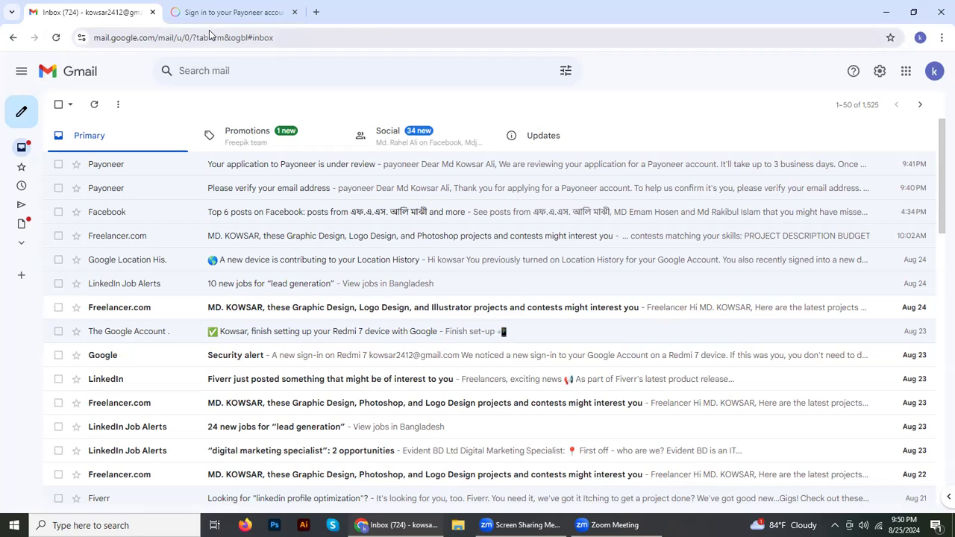
click(294, 13)
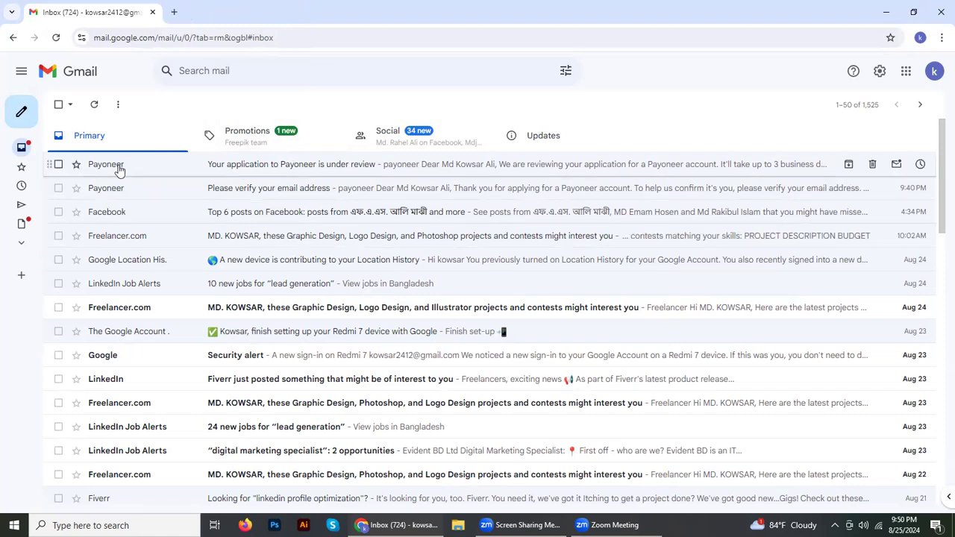
mouse_move(124, 171)
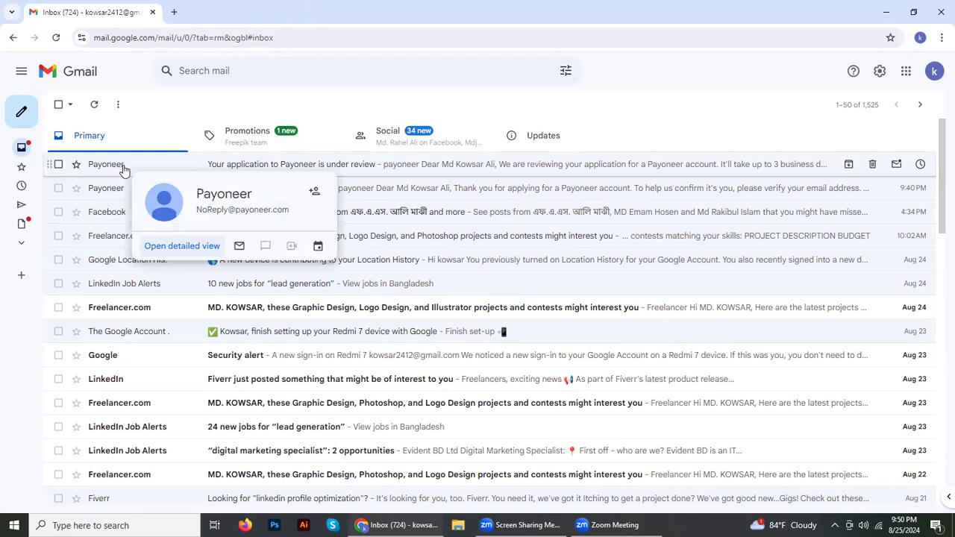
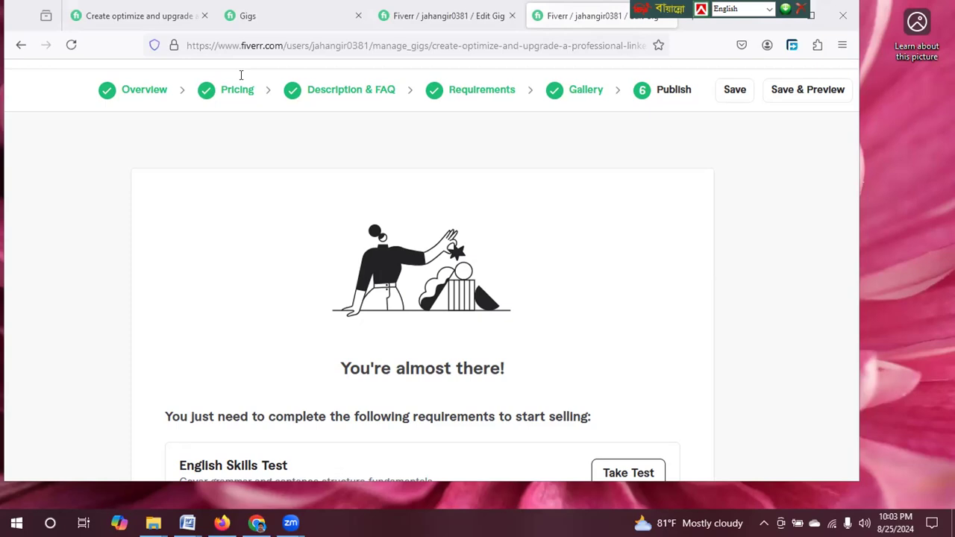
Step: Zoom in the Fiverr page with Ctrl+Plus
key(ctrl+plus)
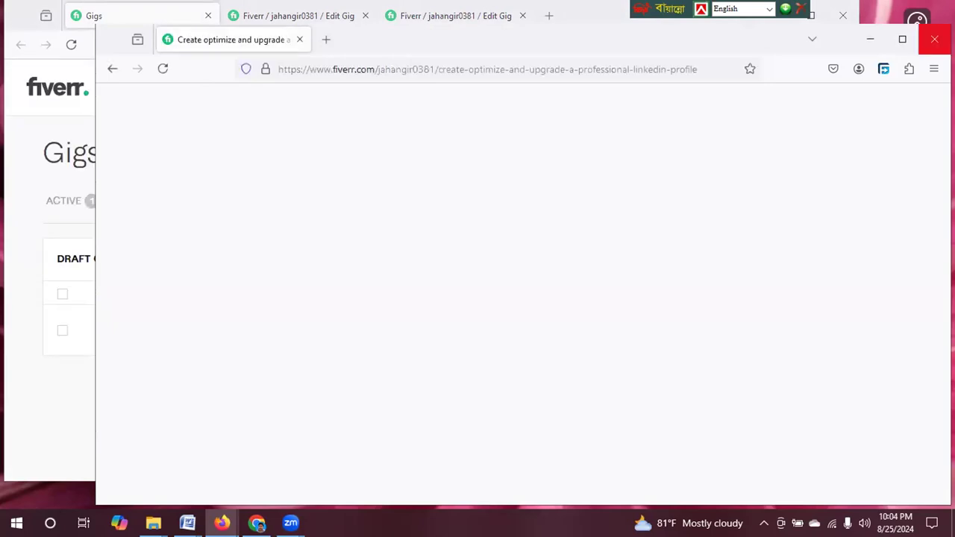
Step: Close the gig preview window to get back to the Gigs list
click(934, 38)
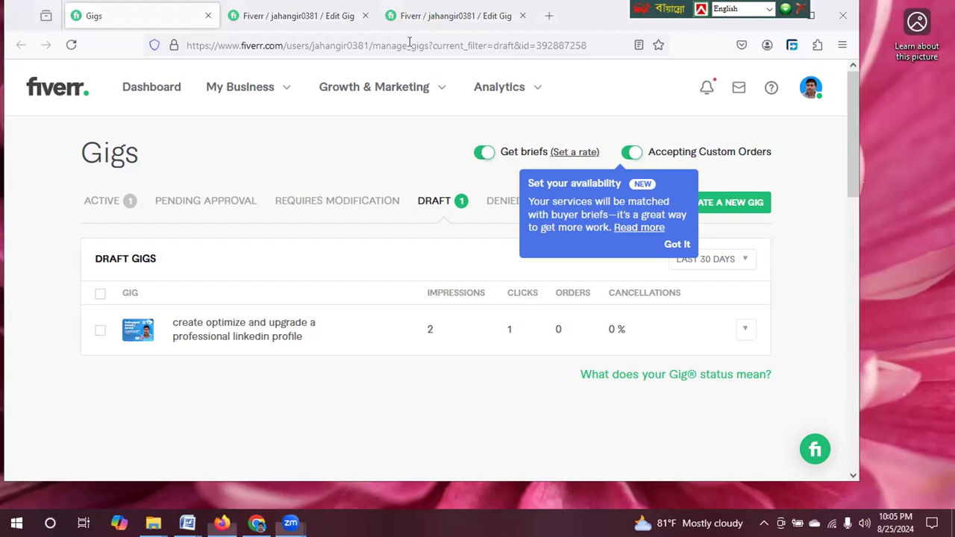
Step: Move to the data entry gig's publish tab and confirm it with Done
drag(409, 41, 427, 81)
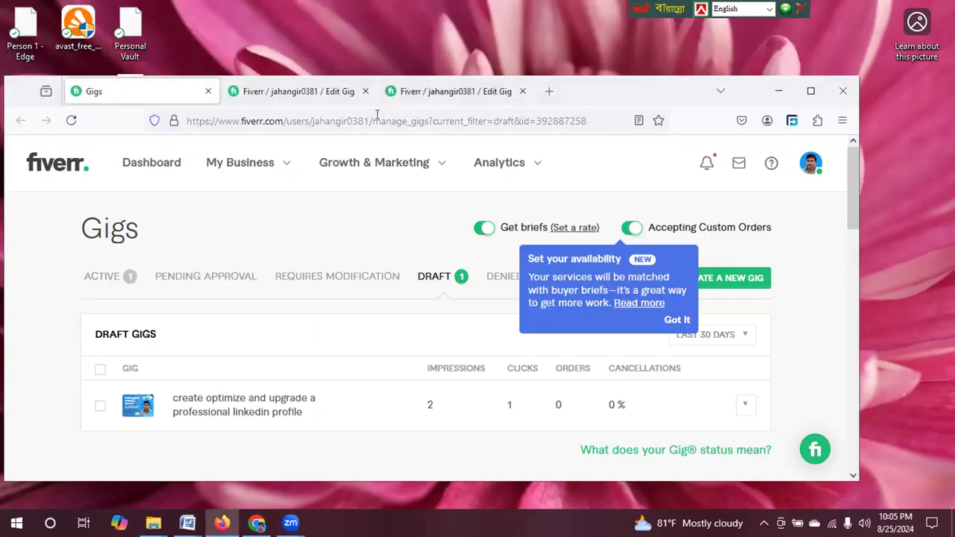
click(310, 91)
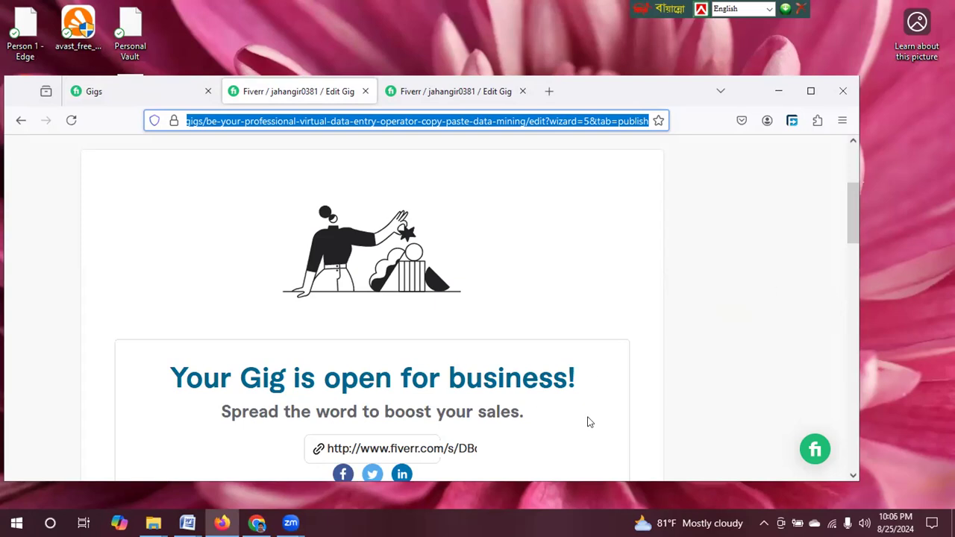
click(851, 288)
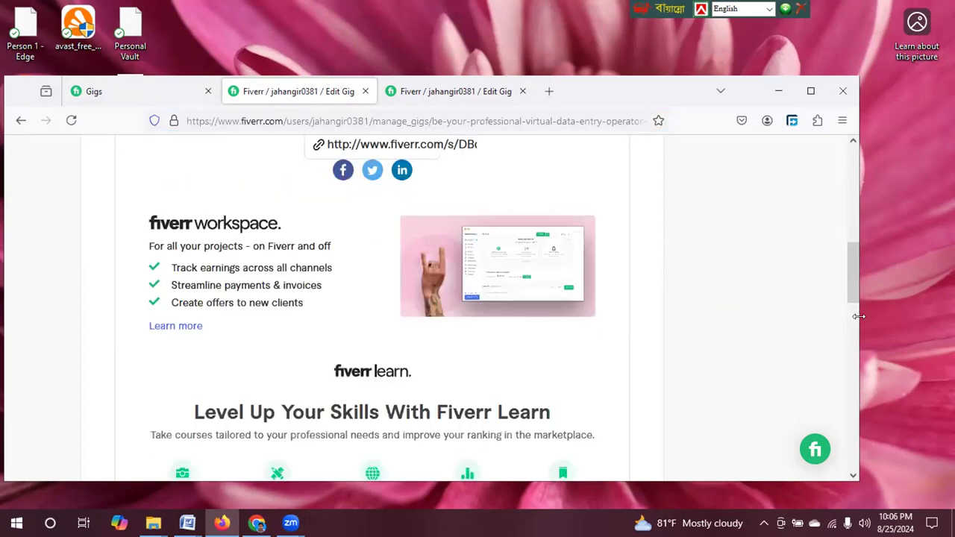
click(851, 332)
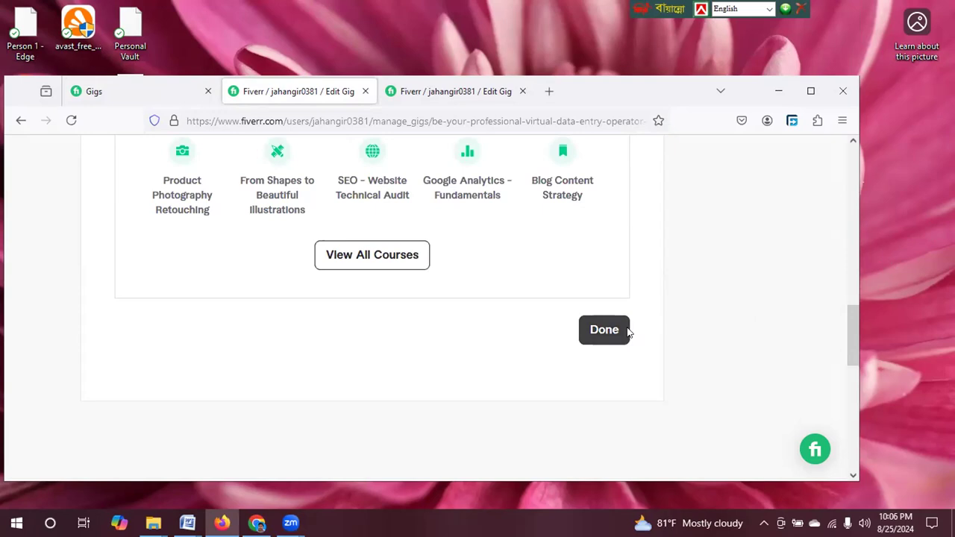
click(597, 336)
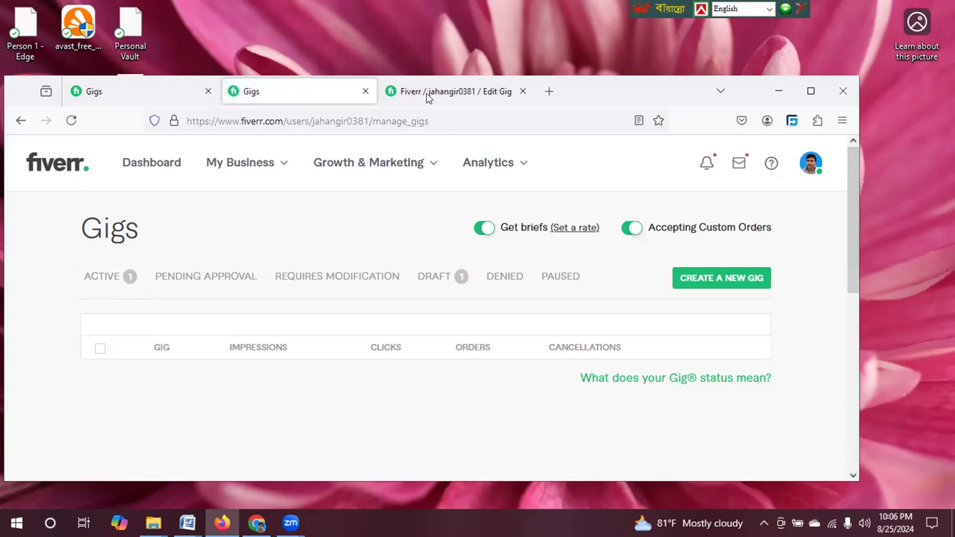
Step: Switch over to the Gmail inbox in Chrome
mouse_move(428, 98)
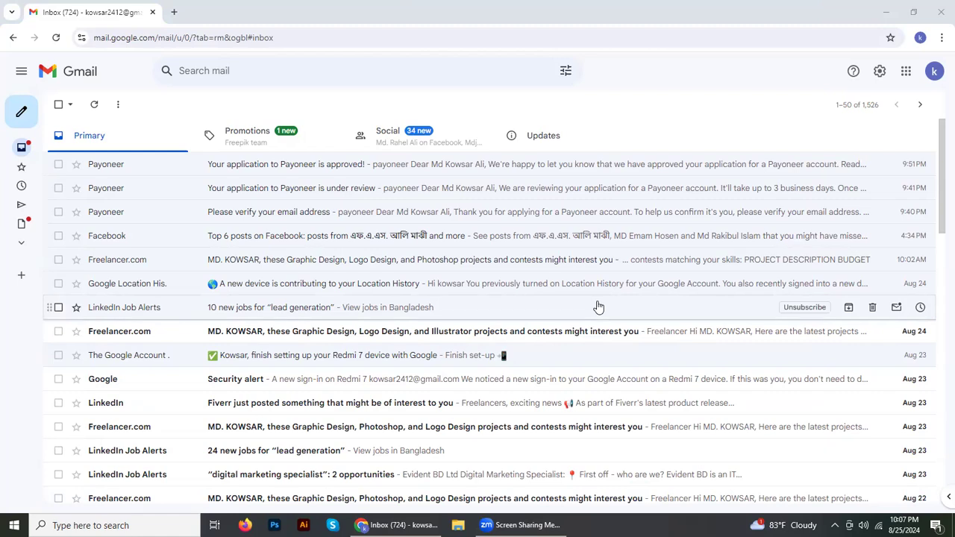
Step: Open the 'Your application to Payoneer is approved!' email and follow its Sign in link
click(294, 165)
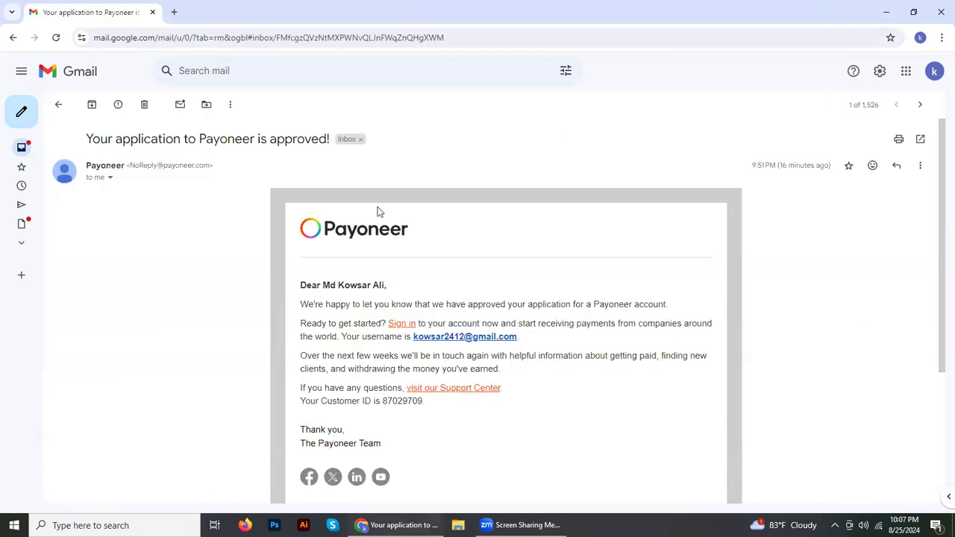
click(402, 324)
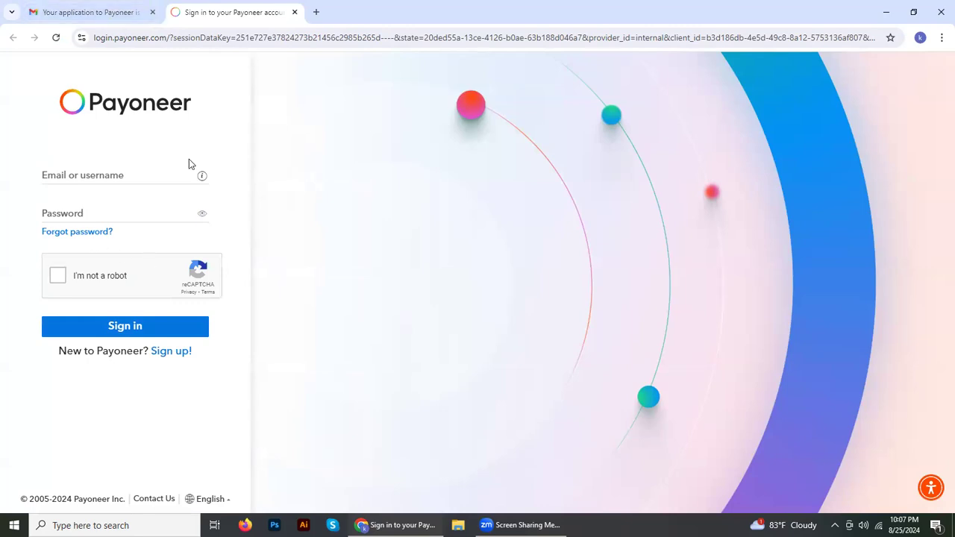
Step: Copy the Google account's e-mail address from the profile menu in a new tab
click(319, 12)
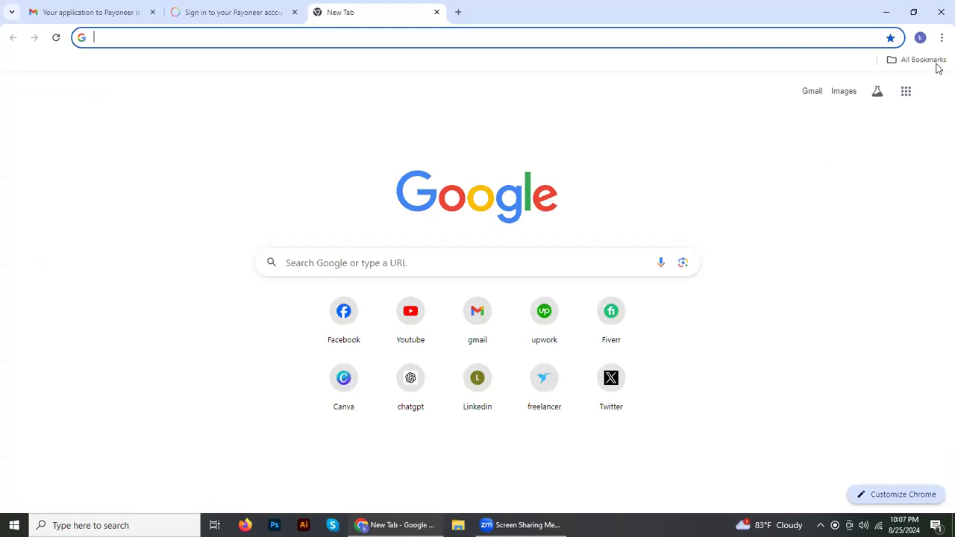
click(926, 60)
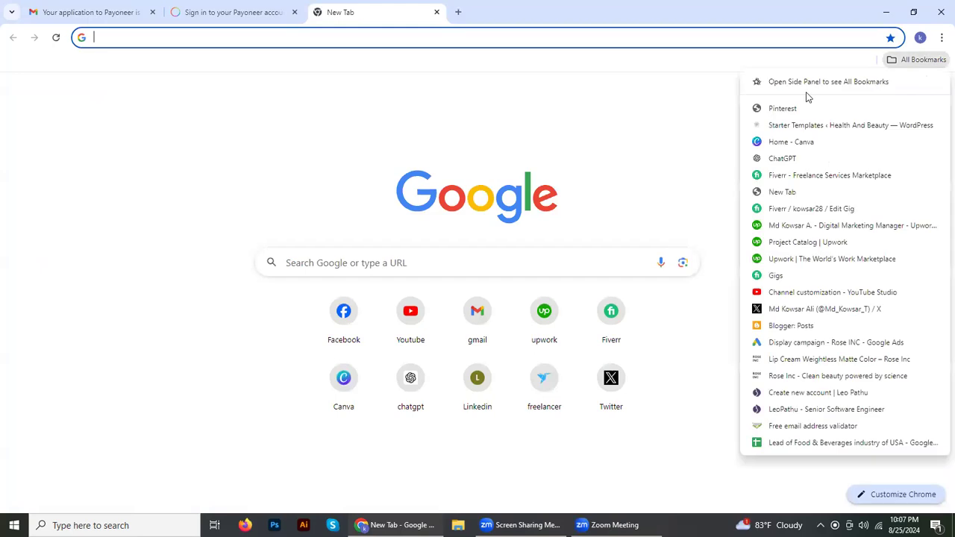
click(933, 98)
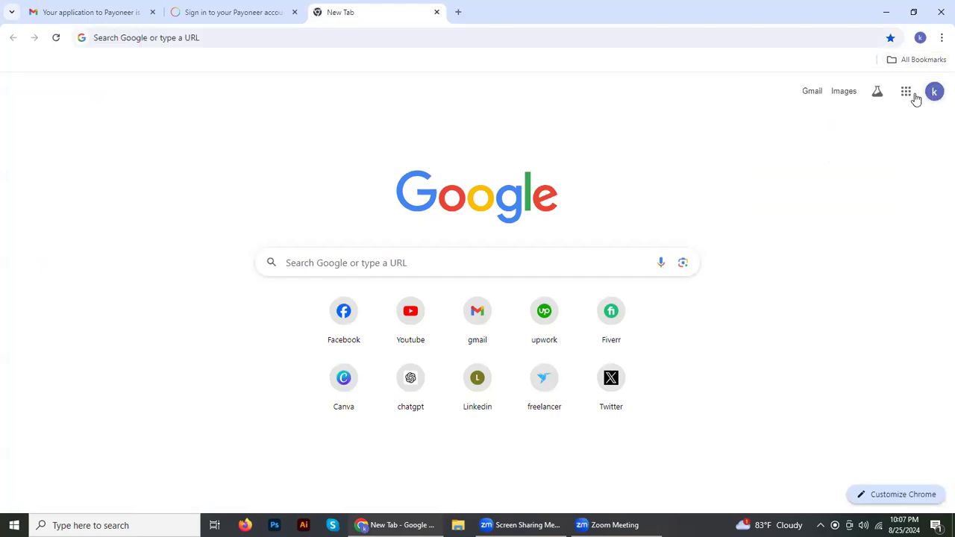
click(933, 93)
drag(775, 128, 882, 134)
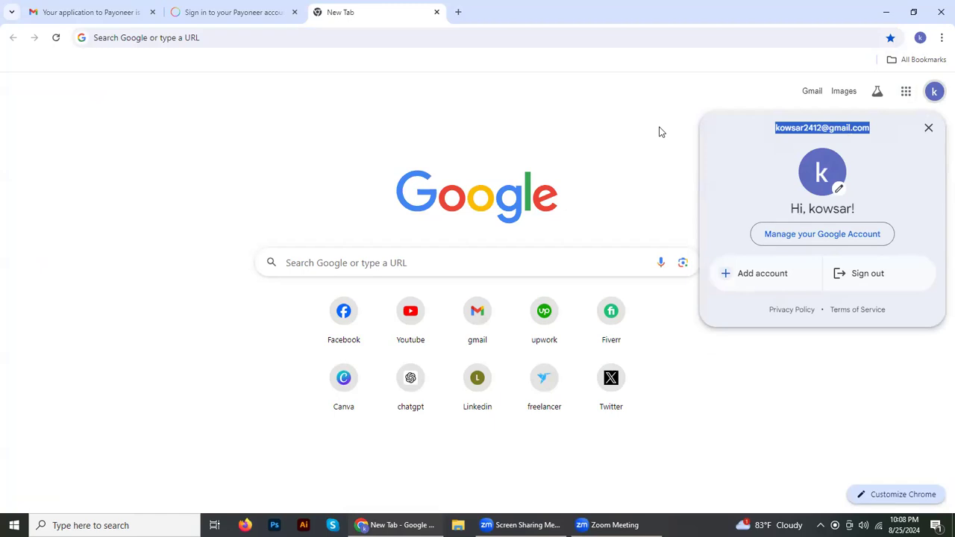
right_click(806, 127)
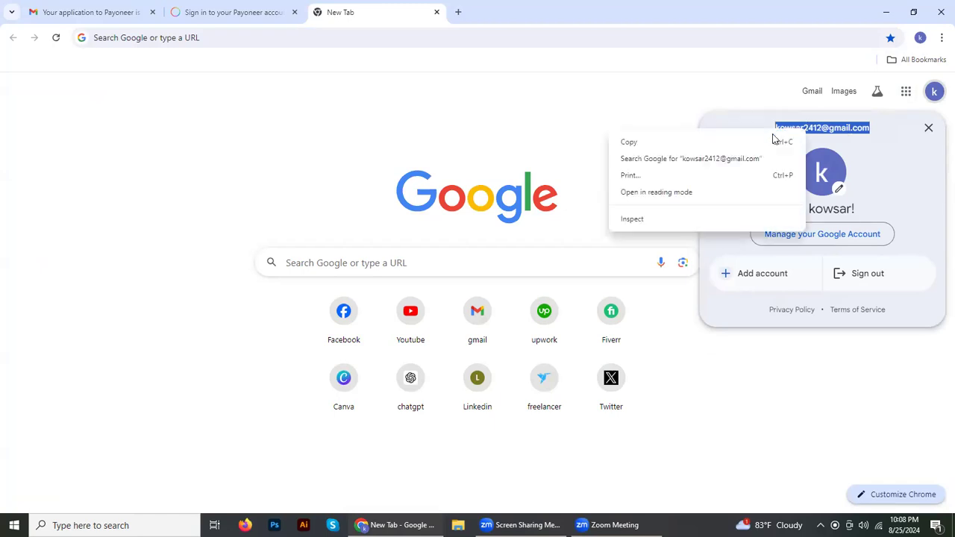
click(773, 143)
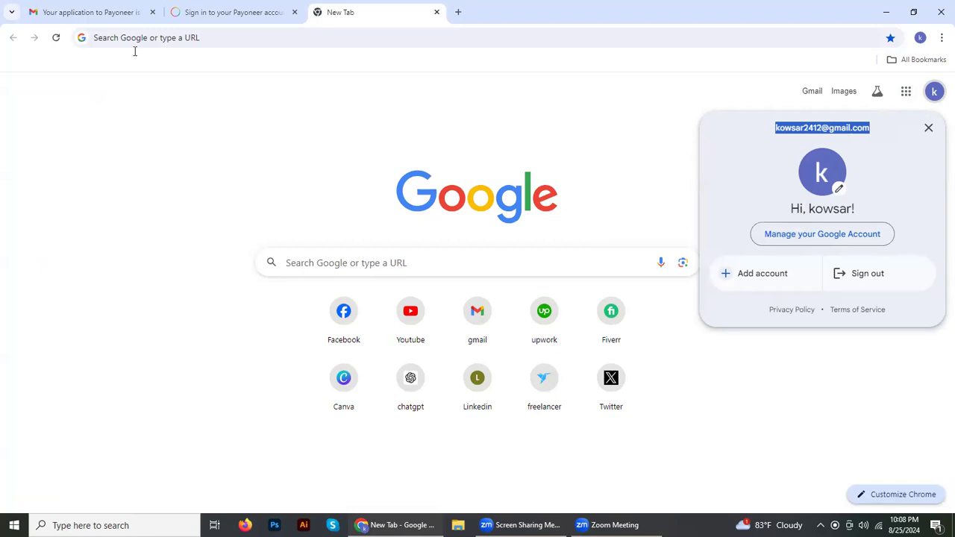
Step: Return to the Payoneer sign-in tab and bring up paste options in the Email field
click(229, 16)
click(146, 176)
right_click(146, 179)
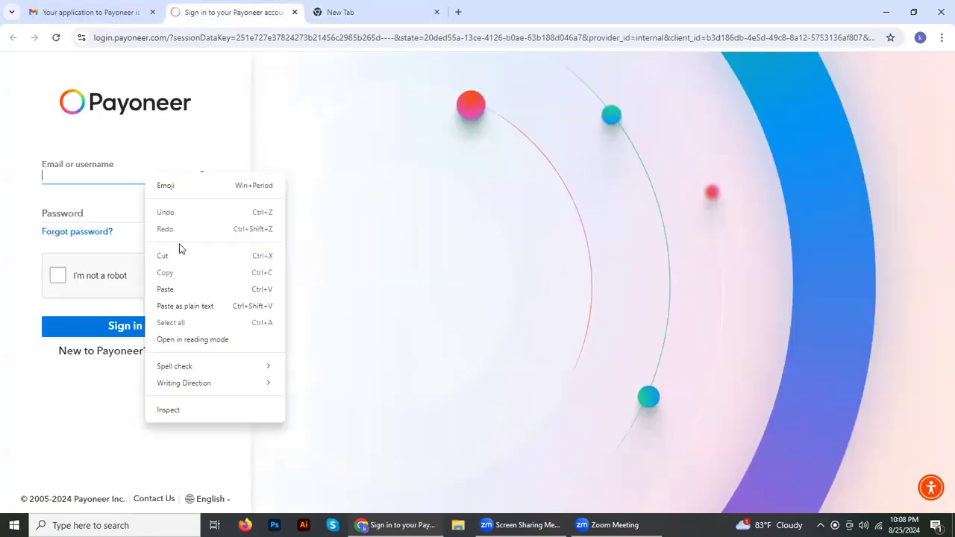
Step: Paste the account e-mail, enter the account password, and submit the sign-in
click(179, 289)
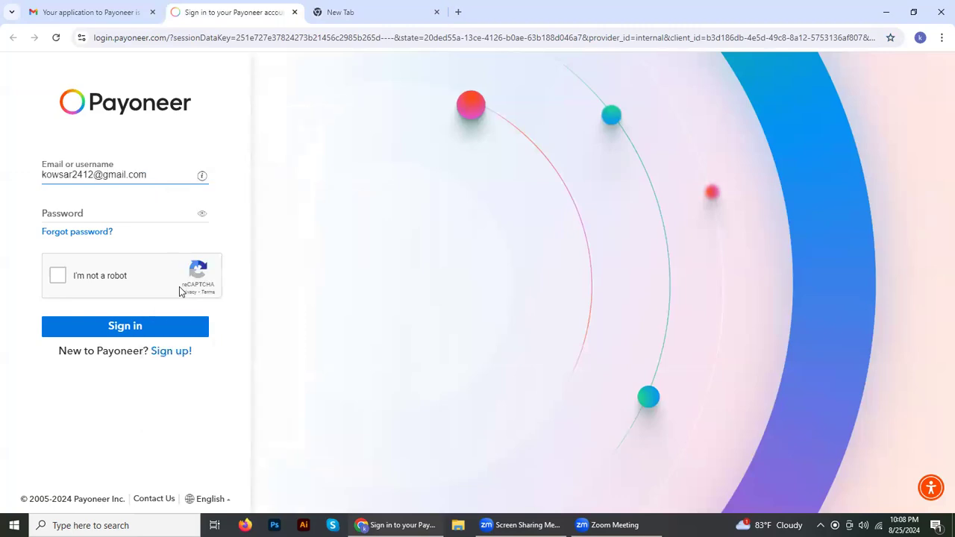
click(114, 217)
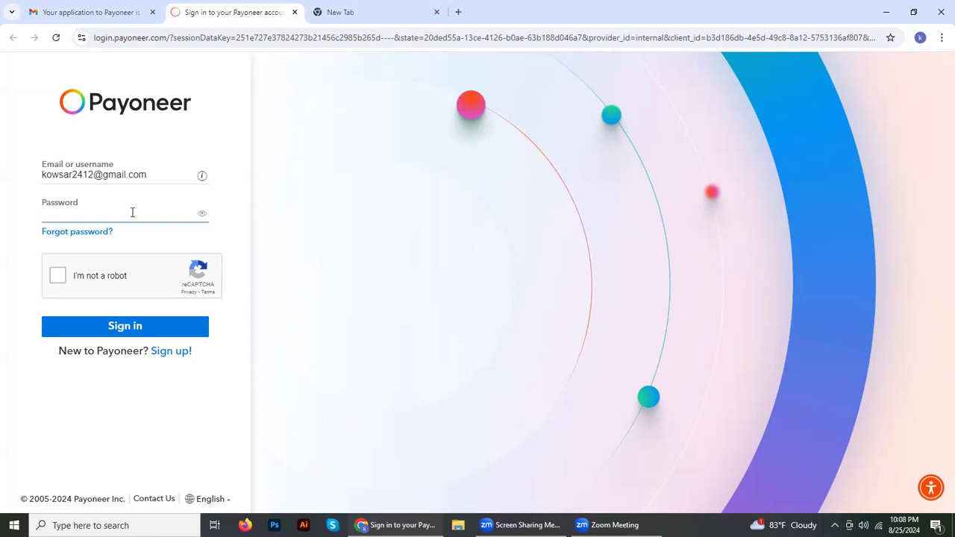
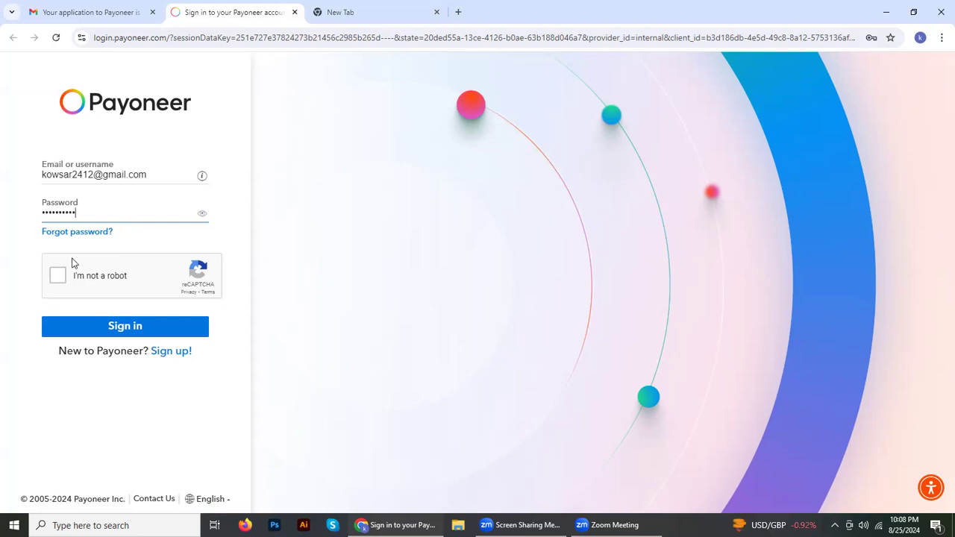
click(104, 315)
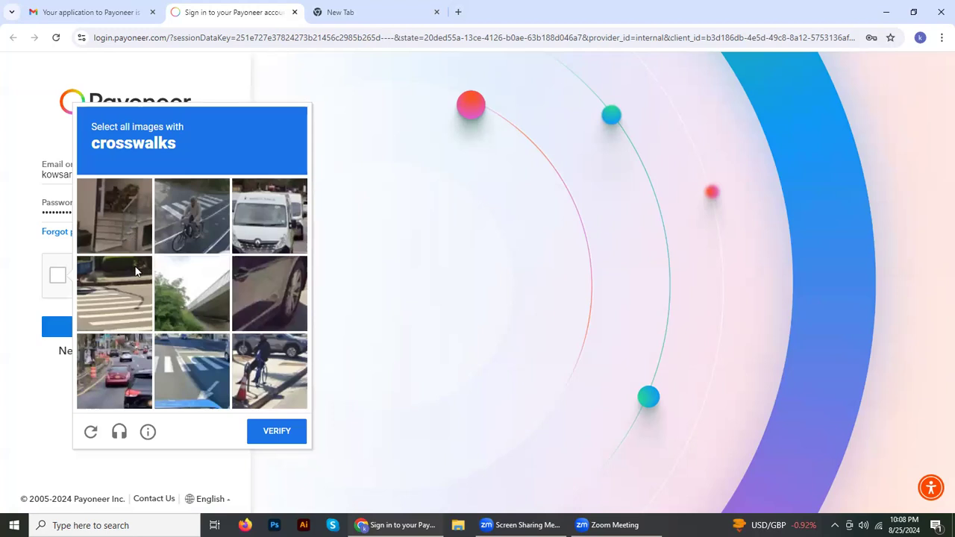
Step: Select the two crosswalk tiles, verify the reCAPTCHA, and sign in again
click(175, 230)
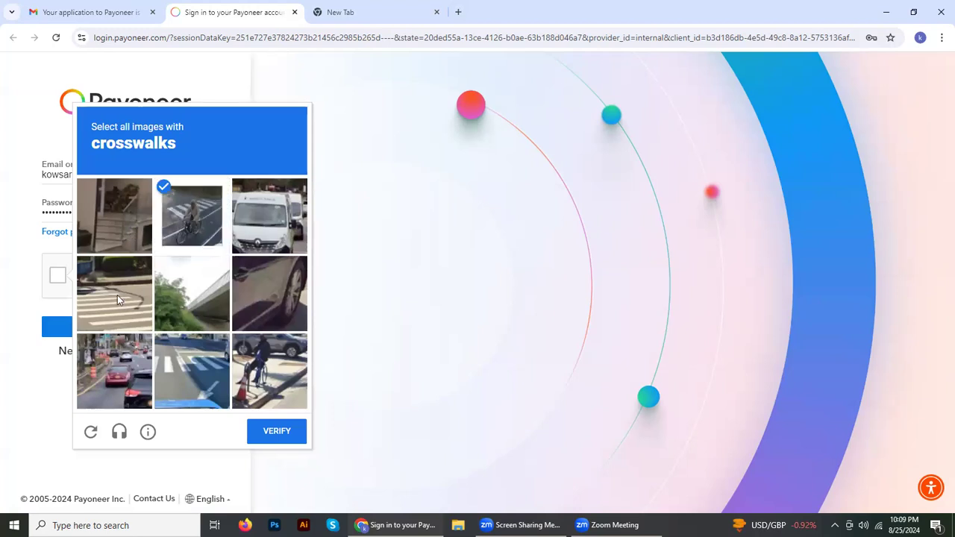
click(191, 372)
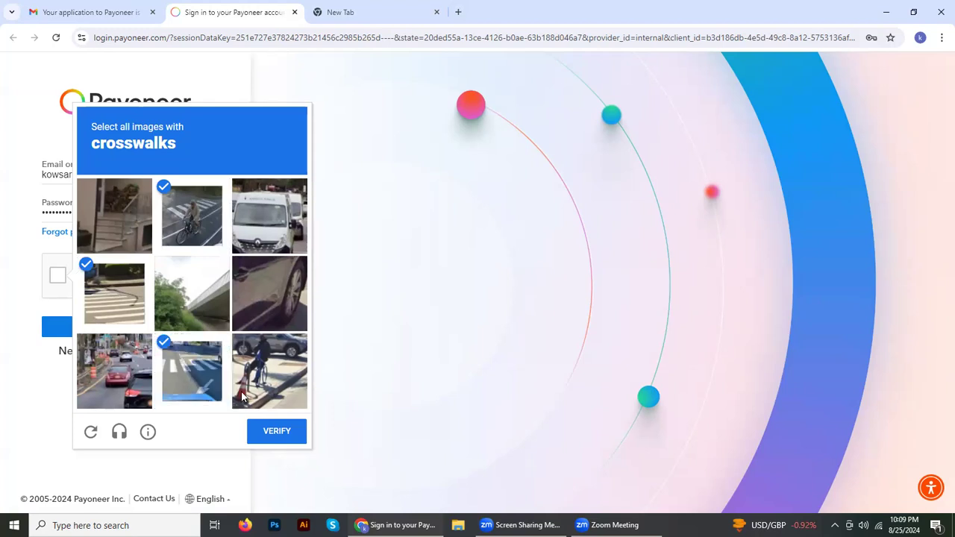
click(272, 433)
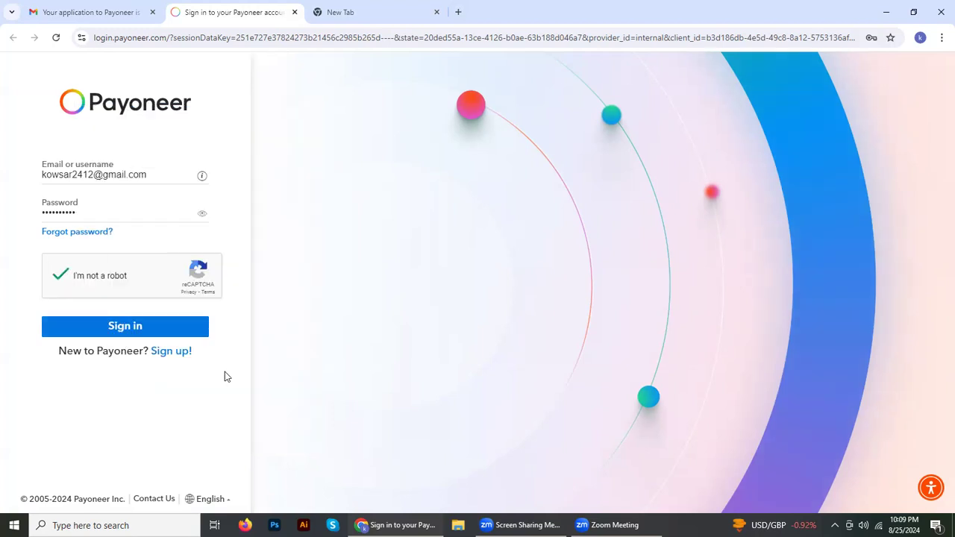
click(144, 330)
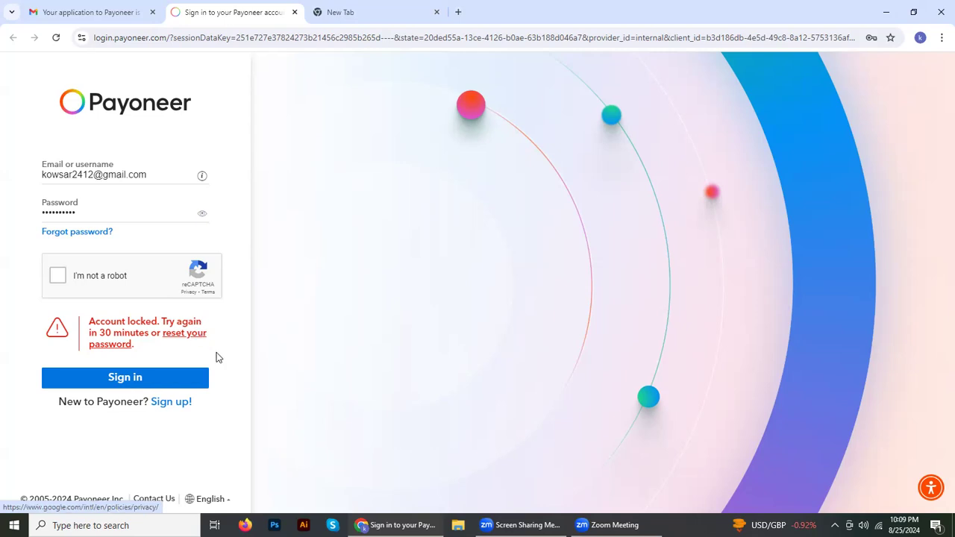
Step: Follow the 'reset your password' link and enter the account e-mail in the username field
click(194, 337)
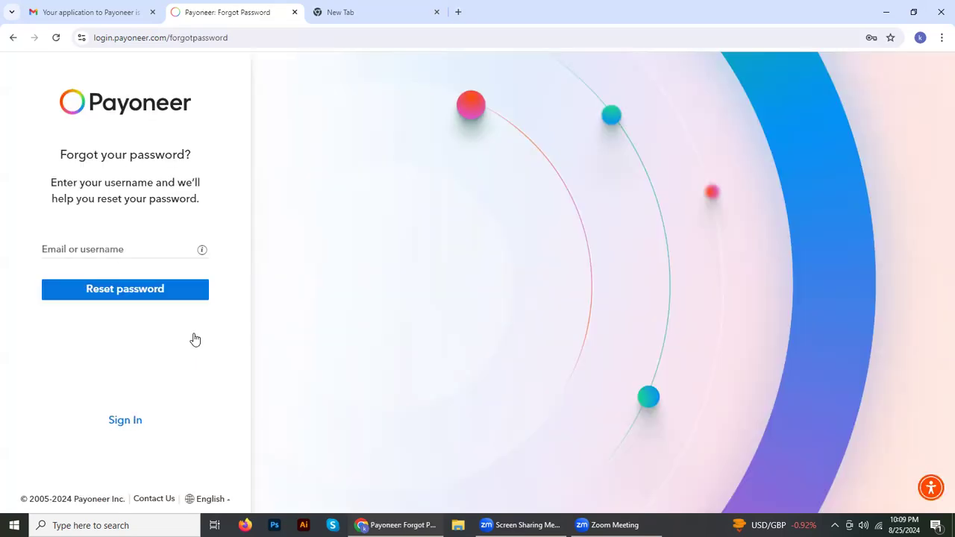
click(72, 248)
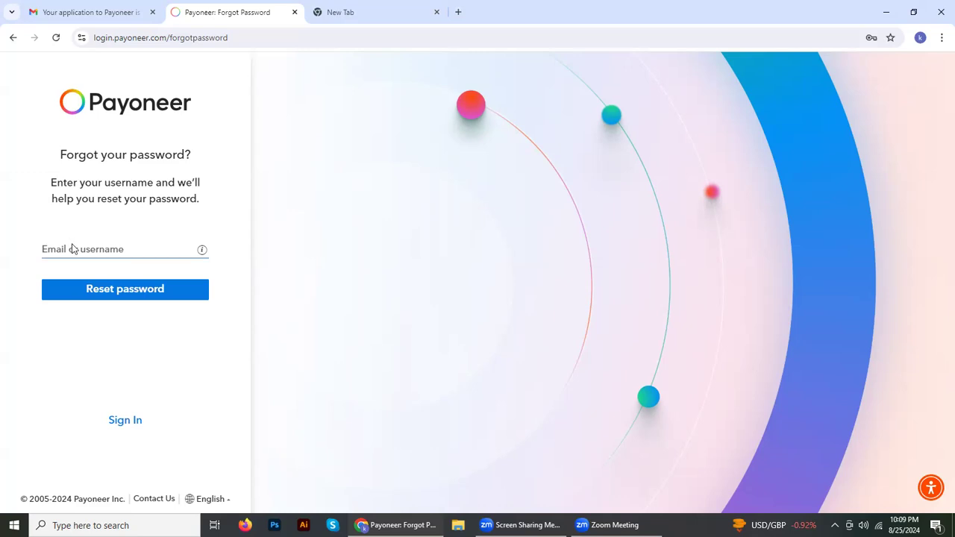
click(96, 248)
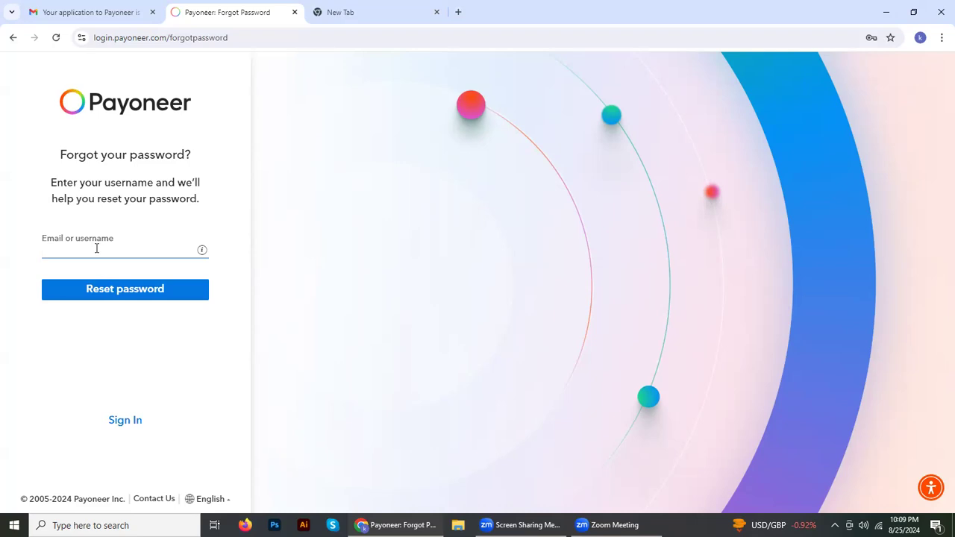
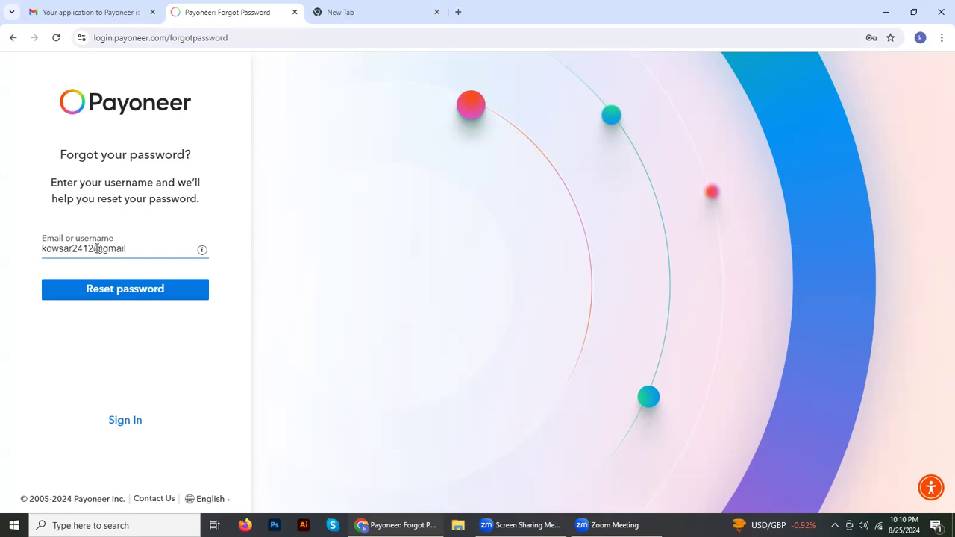
Step: Request the reset and enter the account's phone number, correcting a mistyped attempt
click(147, 293)
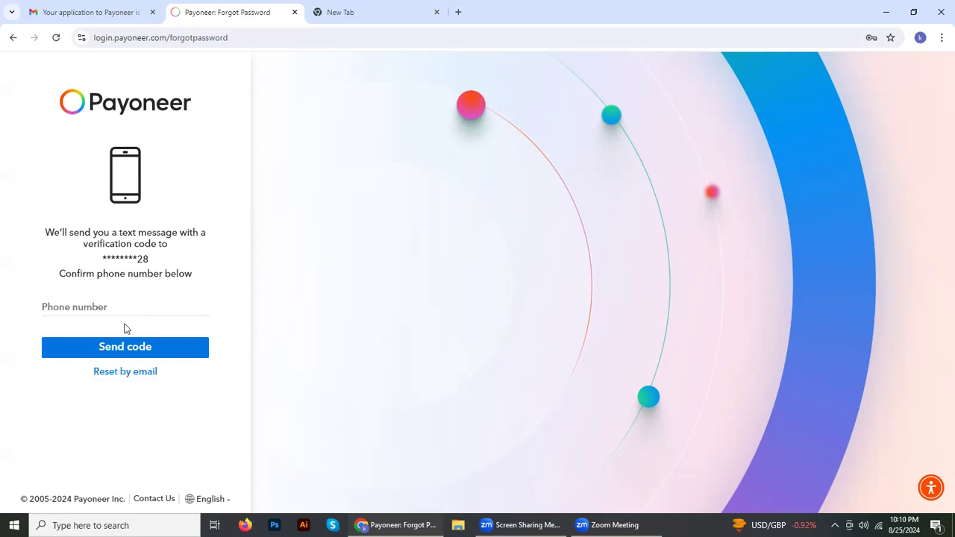
click(126, 310)
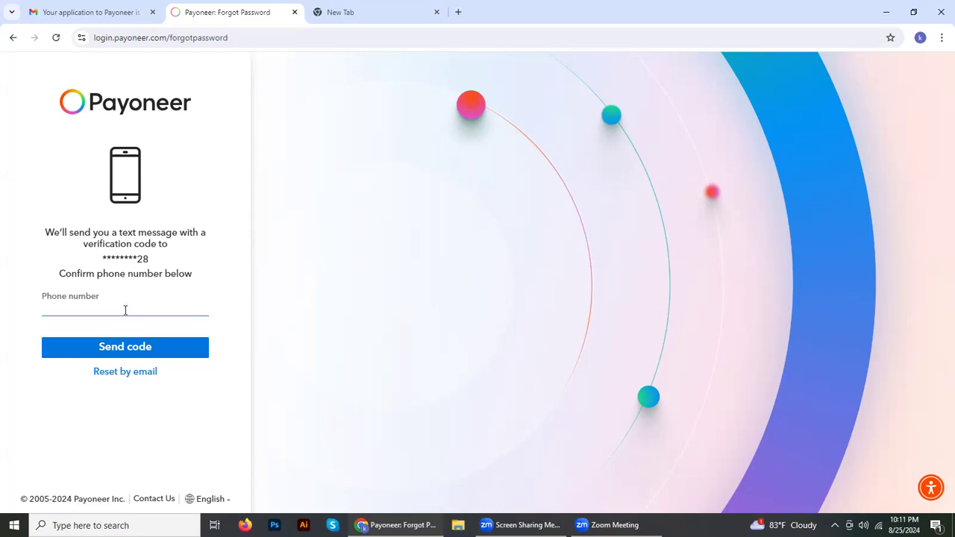
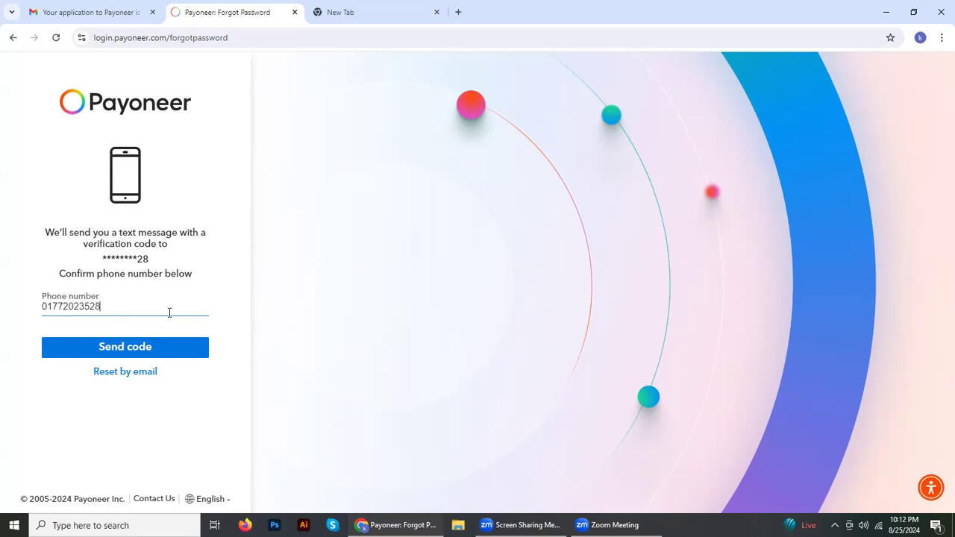
Step: Have Payoneer text a verification code, then enter the received SMS code and submit it
click(156, 348)
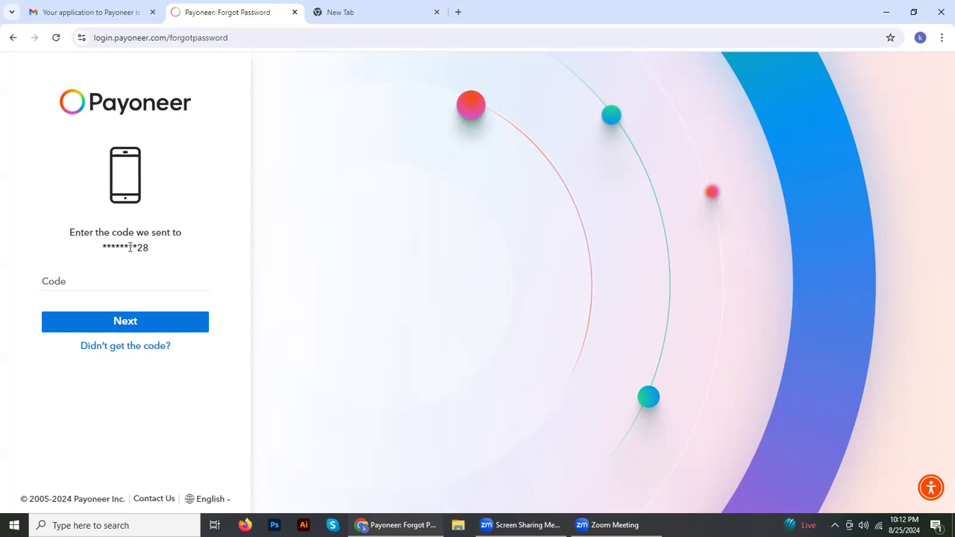
click(138, 281)
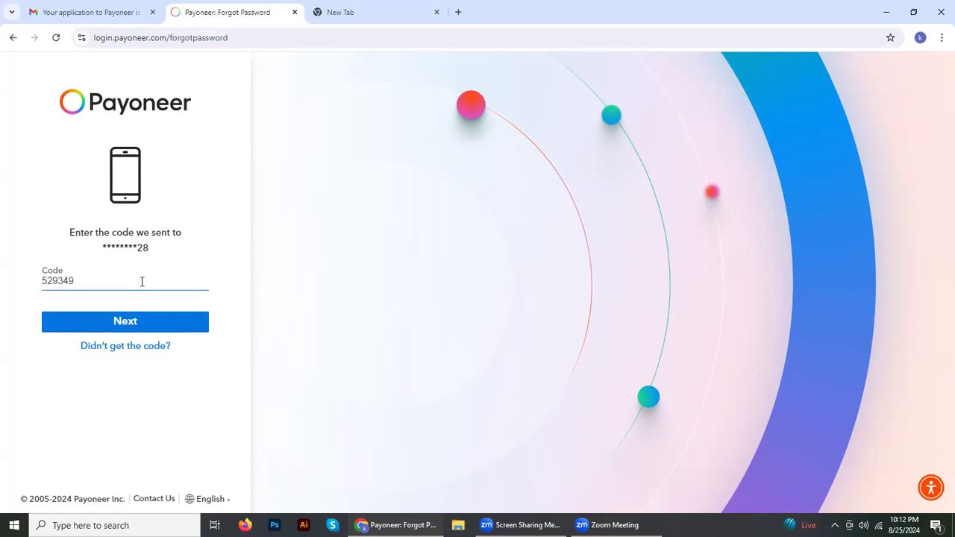
click(142, 322)
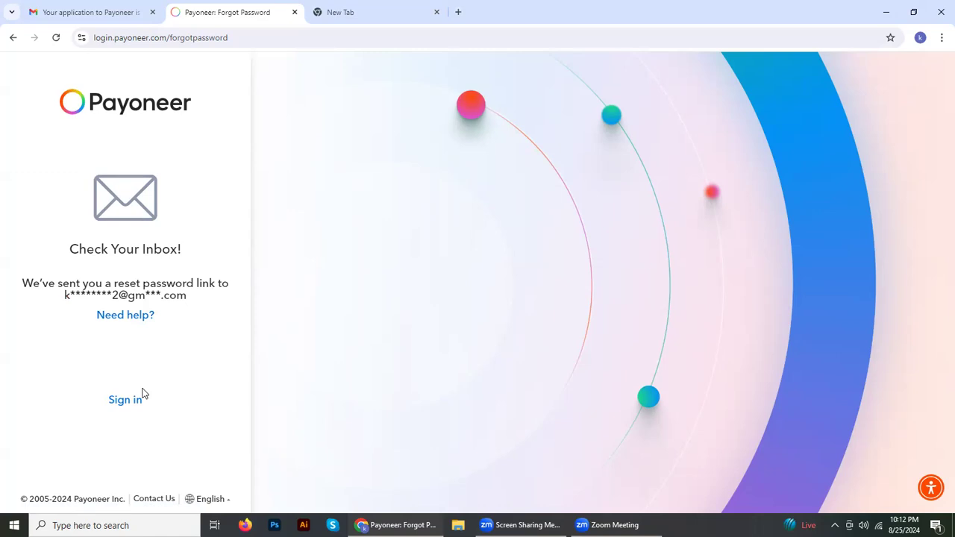
Step: Go back to the Gmail inbox and reload it to bring in the 'Reset your Payoneer Password' email
click(83, 15)
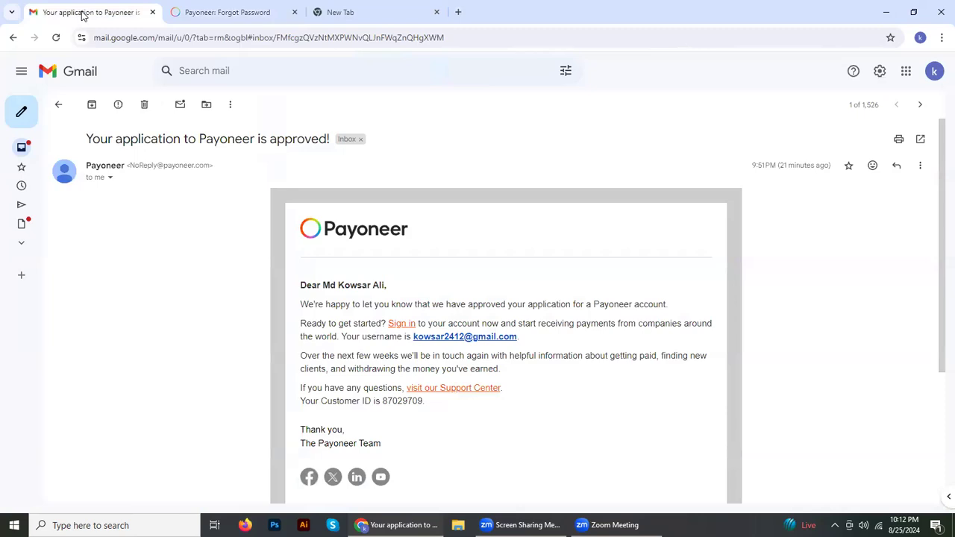
click(57, 106)
click(56, 106)
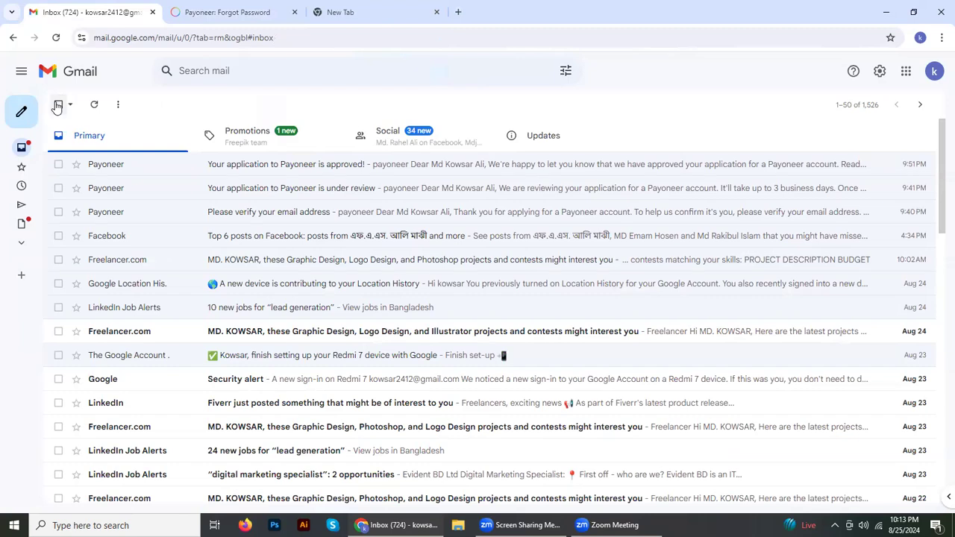
click(57, 104)
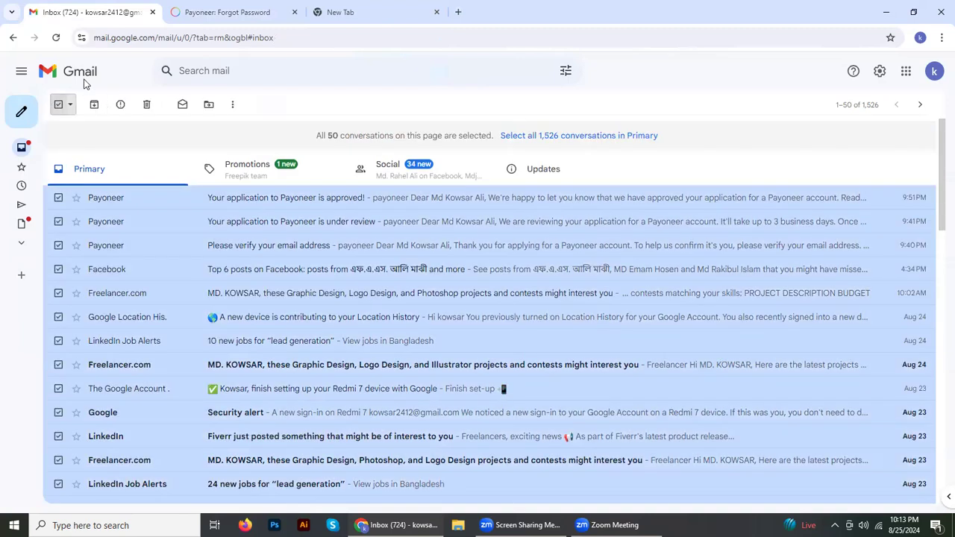
click(55, 37)
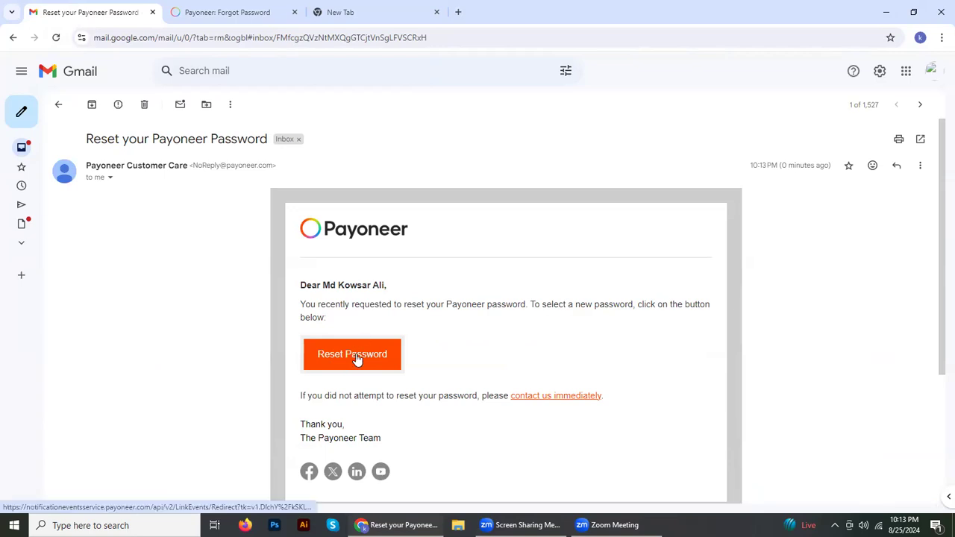
Step: Follow the email's Reset Password link and place the cursor in the New password field
click(357, 360)
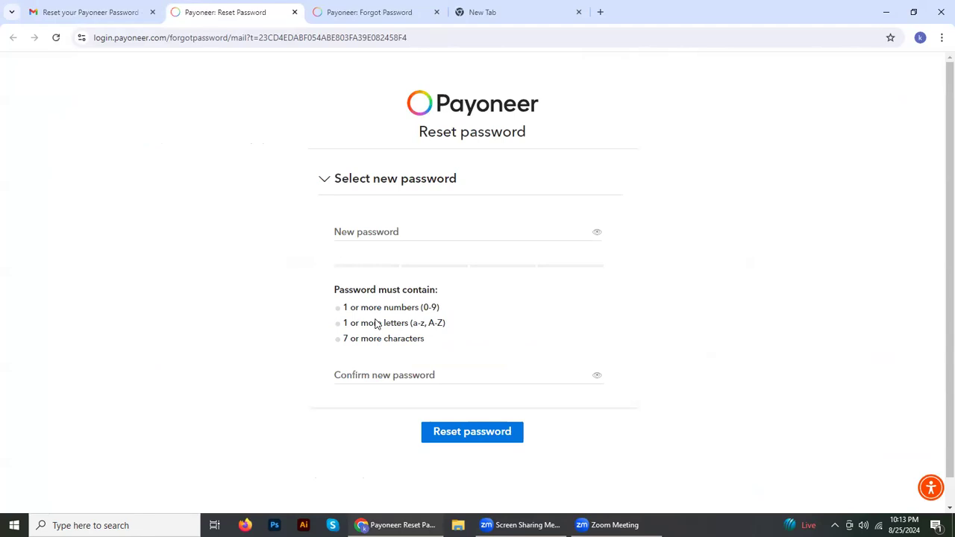
click(372, 244)
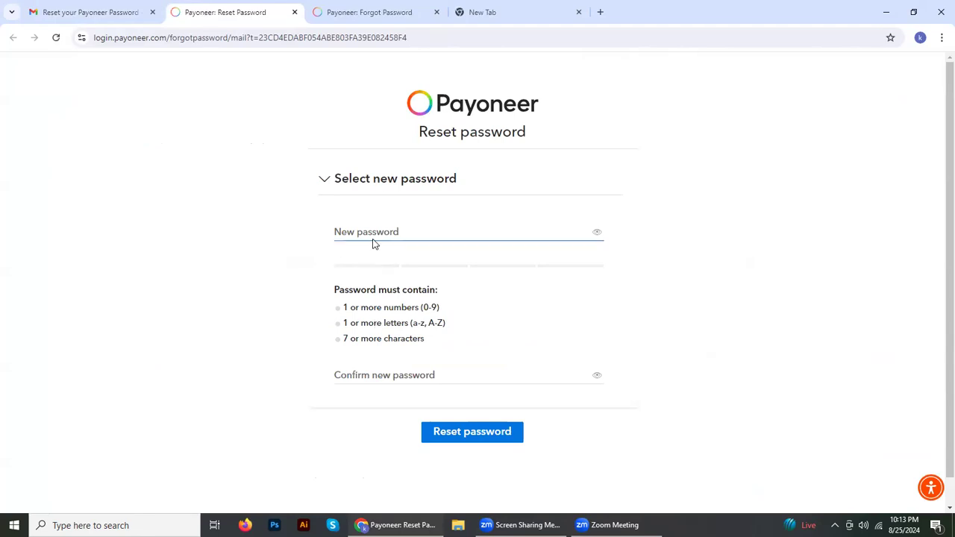